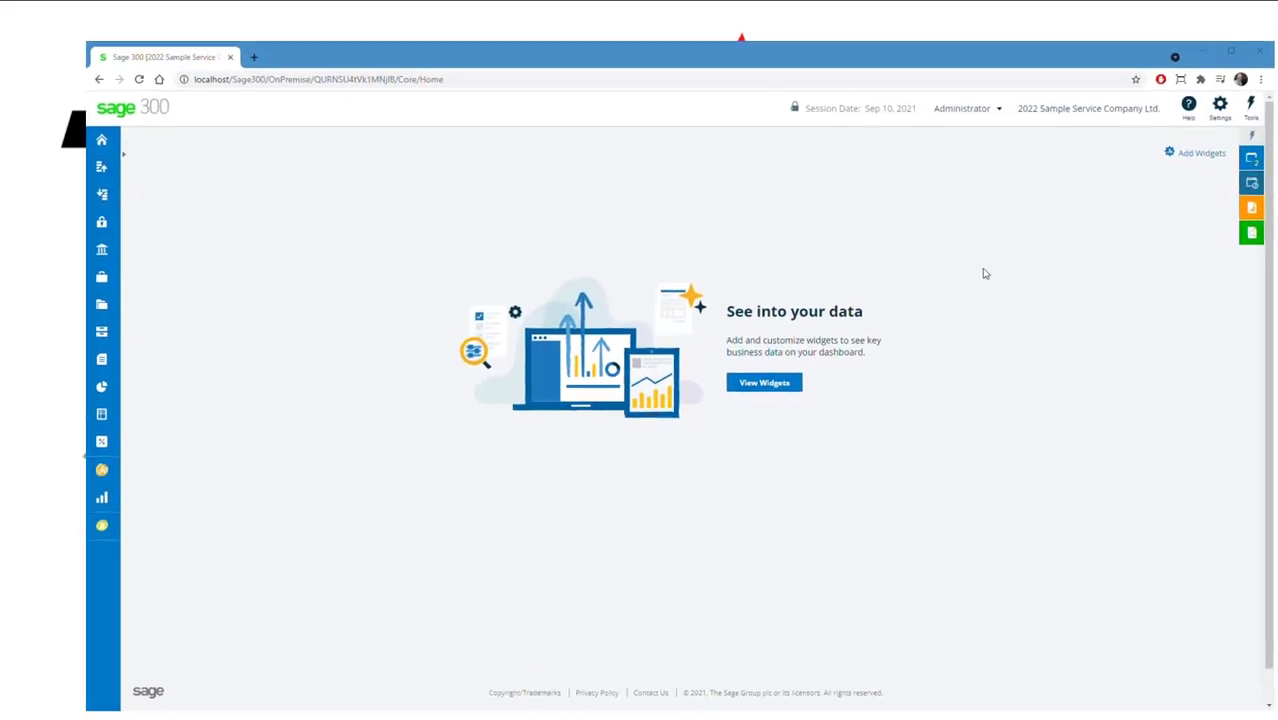
# Bring up the Open Windows list from the right sidebar.
pyautogui.click(1250, 157)
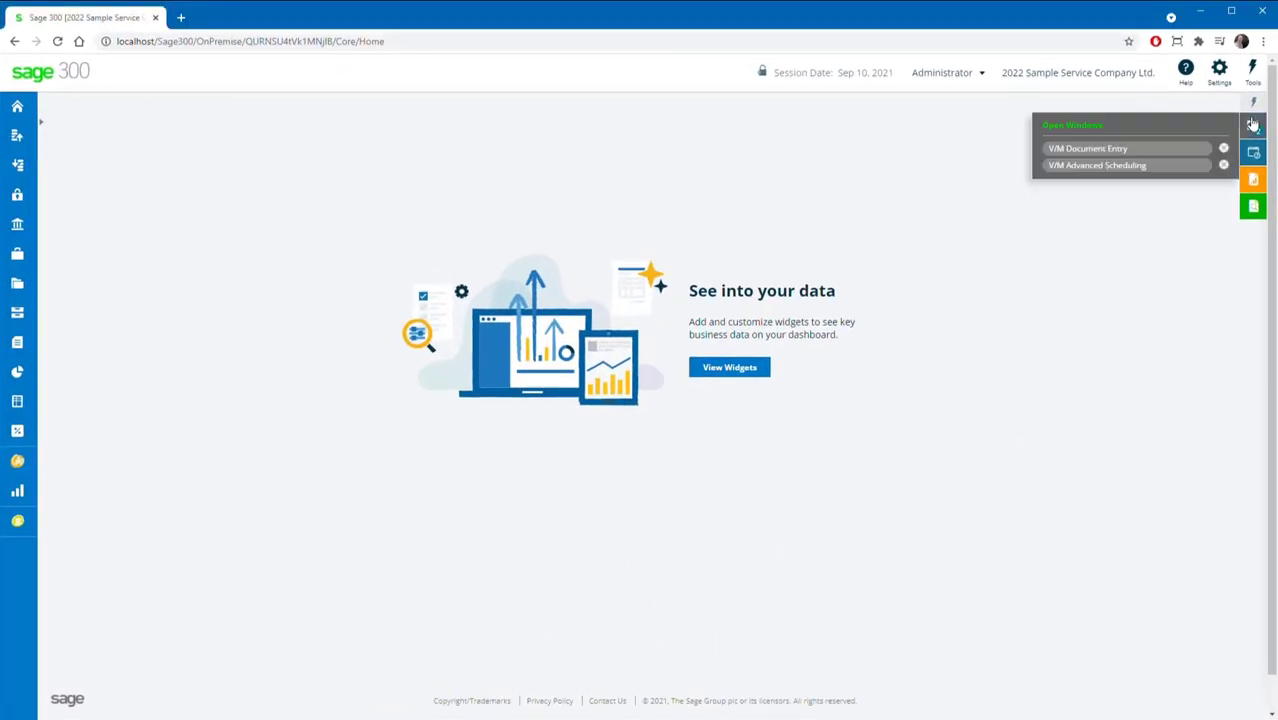
# Switch to V/M Document Entry and load job JOB000000001 from Recent Jobs.
pyautogui.click(1126, 150)
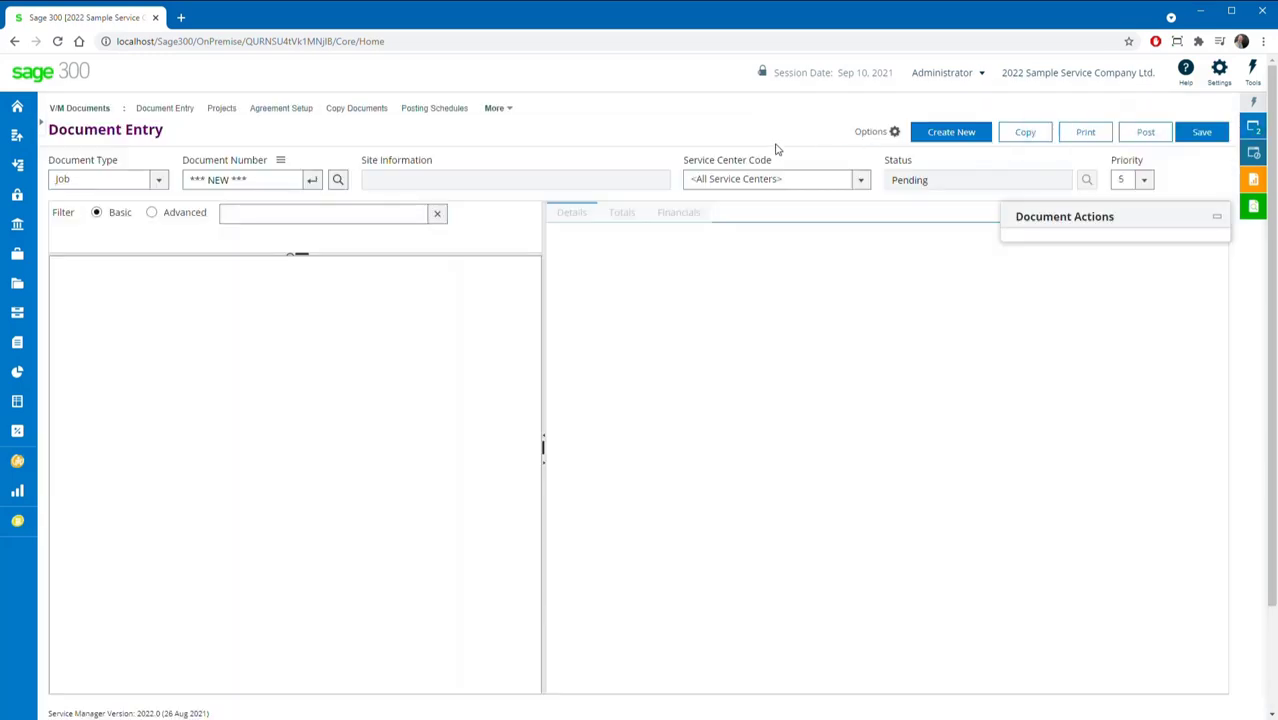
pyautogui.click(280, 160)
pyautogui.moveTo(322, 167)
pyautogui.click(503, 164)
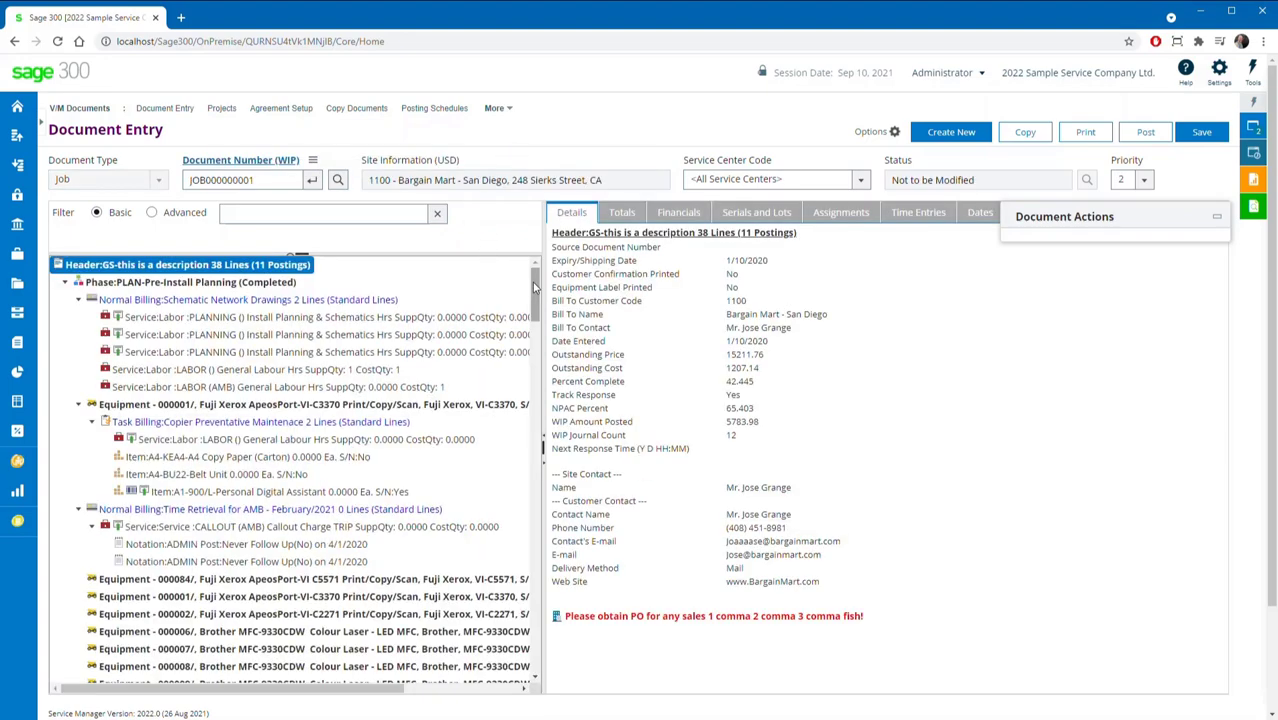
pyautogui.scroll(-3, 529, 321)
pyautogui.moveTo(529, 321); pyautogui.dragTo(540, 283)
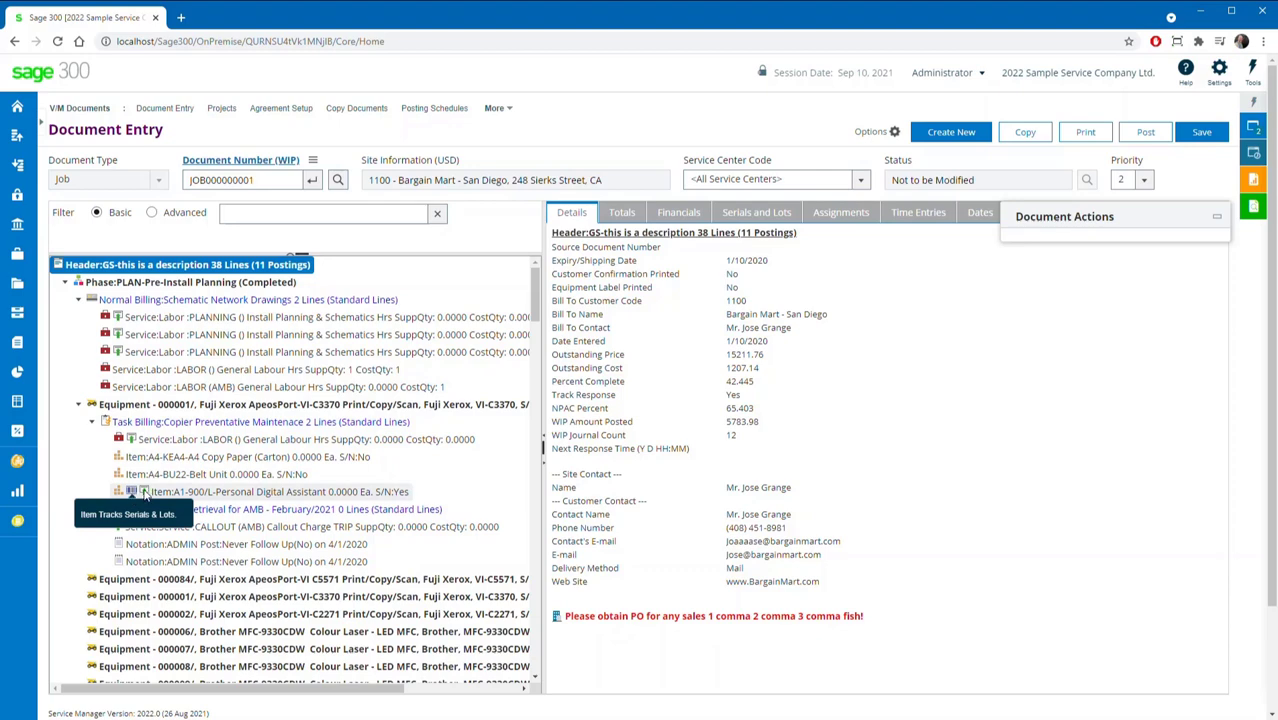
# Filter the job tree by 'cyan' and view the Cyan Toner Cartridge item's Billing tab.
pyautogui.click(267, 214)
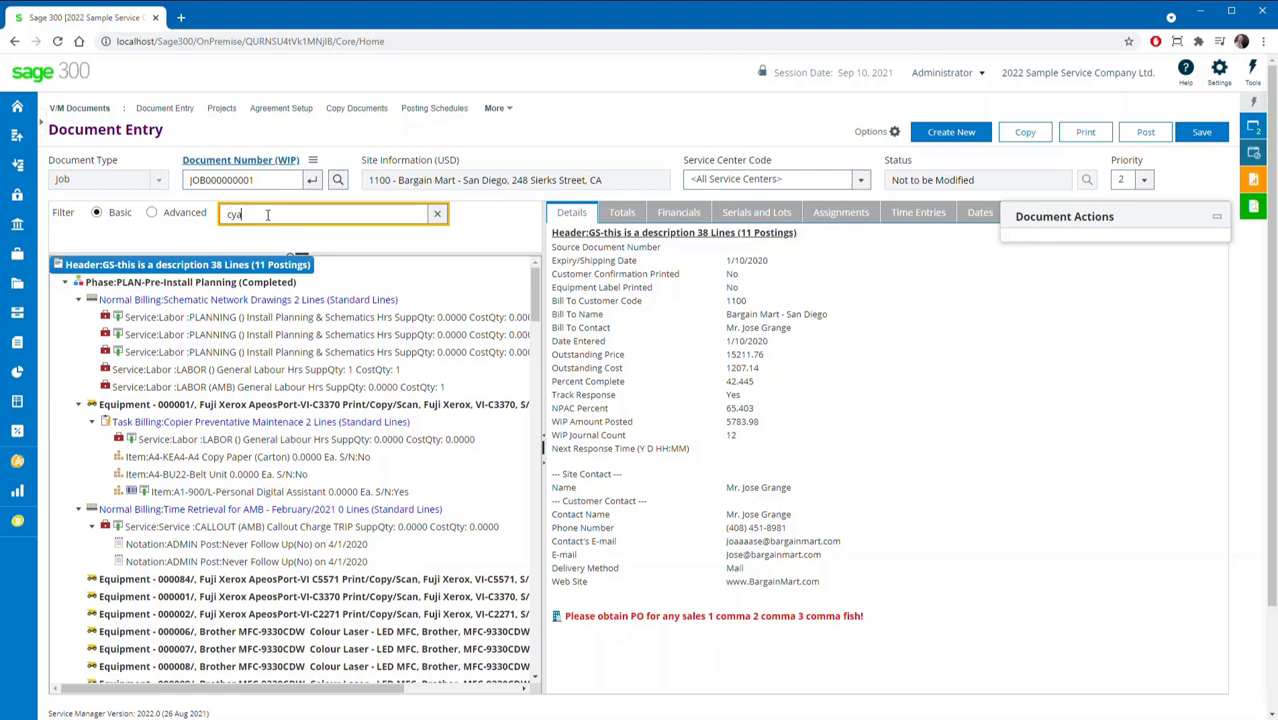
pyautogui.write('cyan')
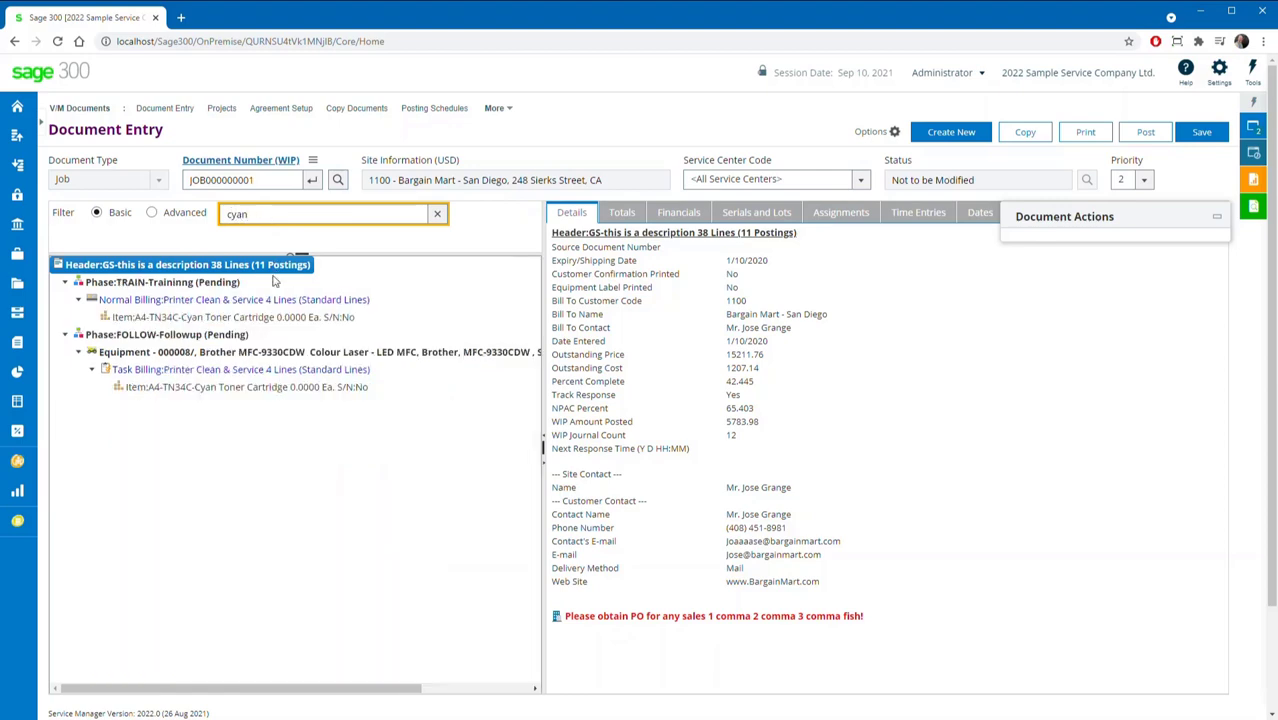
pyautogui.click(236, 388)
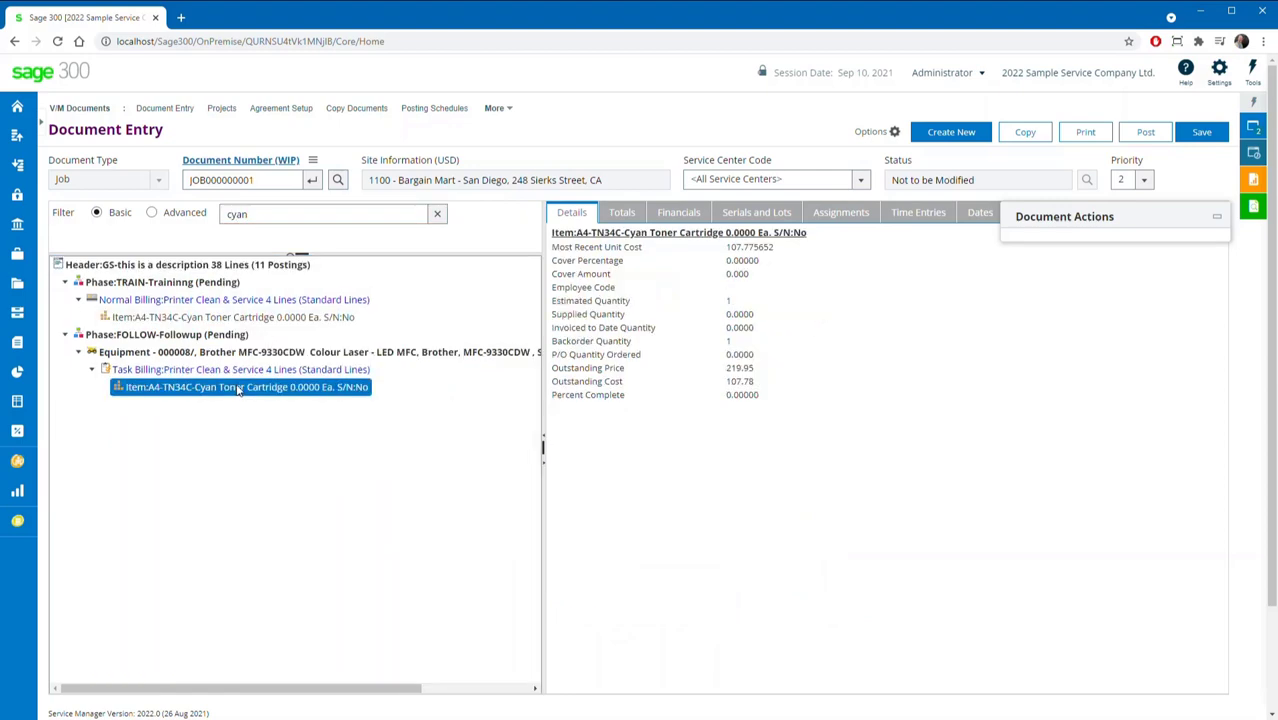
pyautogui.click(572, 234)
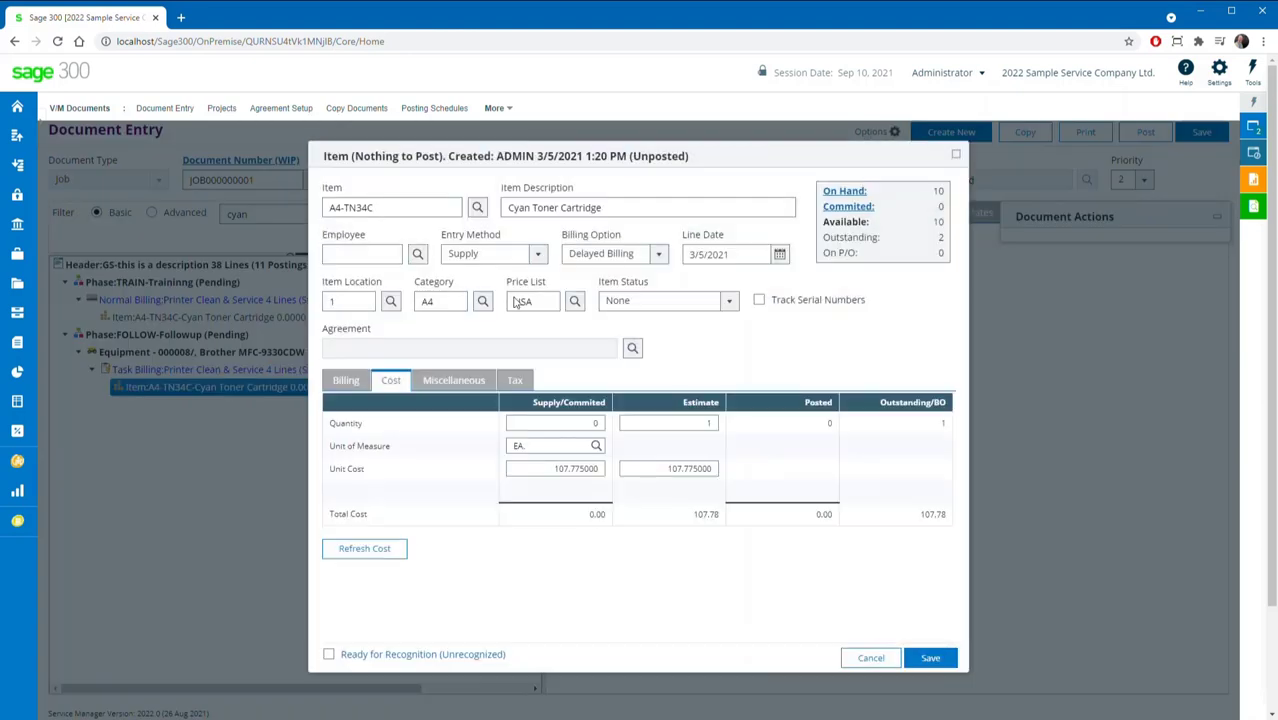
pyautogui.click(347, 383)
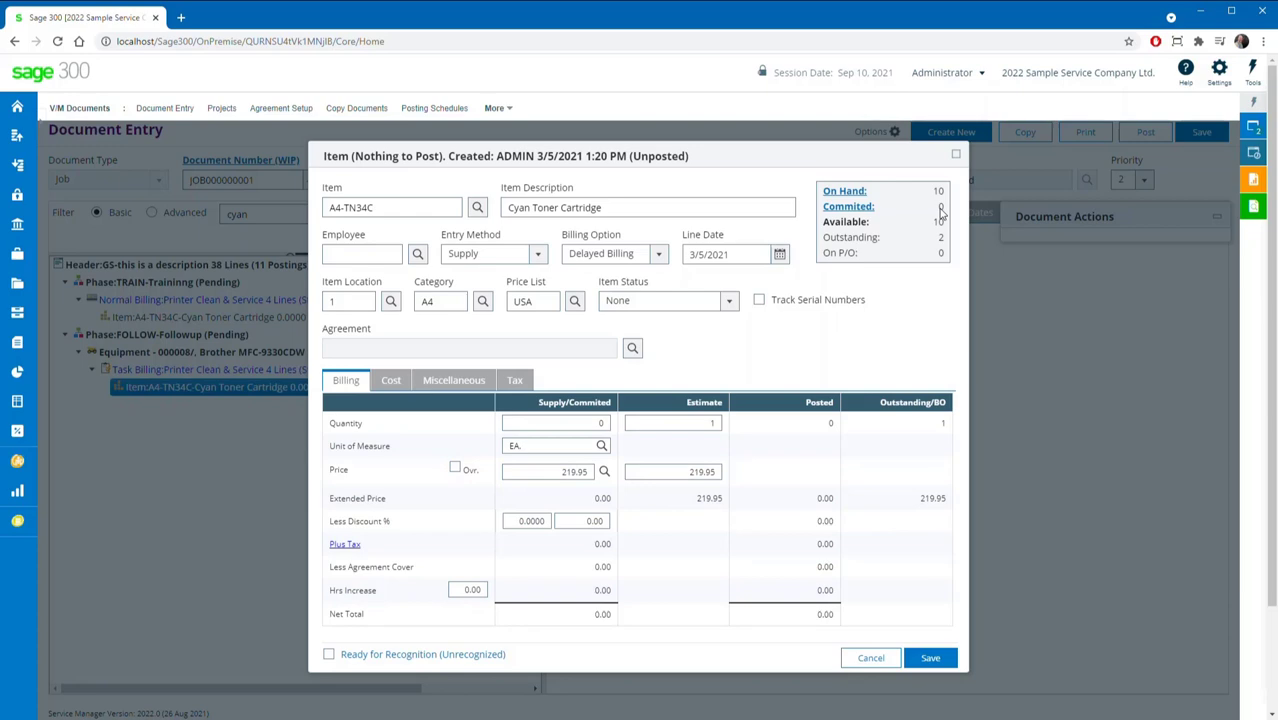
# Cancel out of the item, clear the filter and return to the tree's top.
pyautogui.moveTo(942, 226)
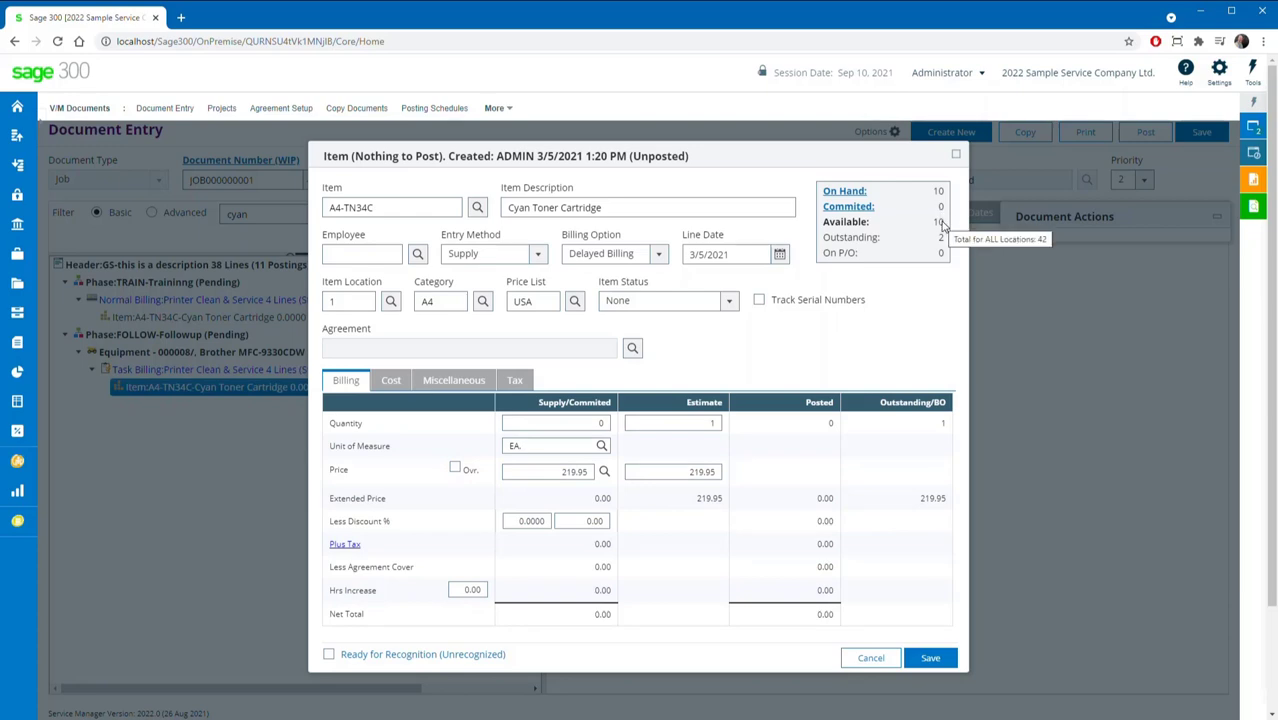
pyautogui.click(866, 658)
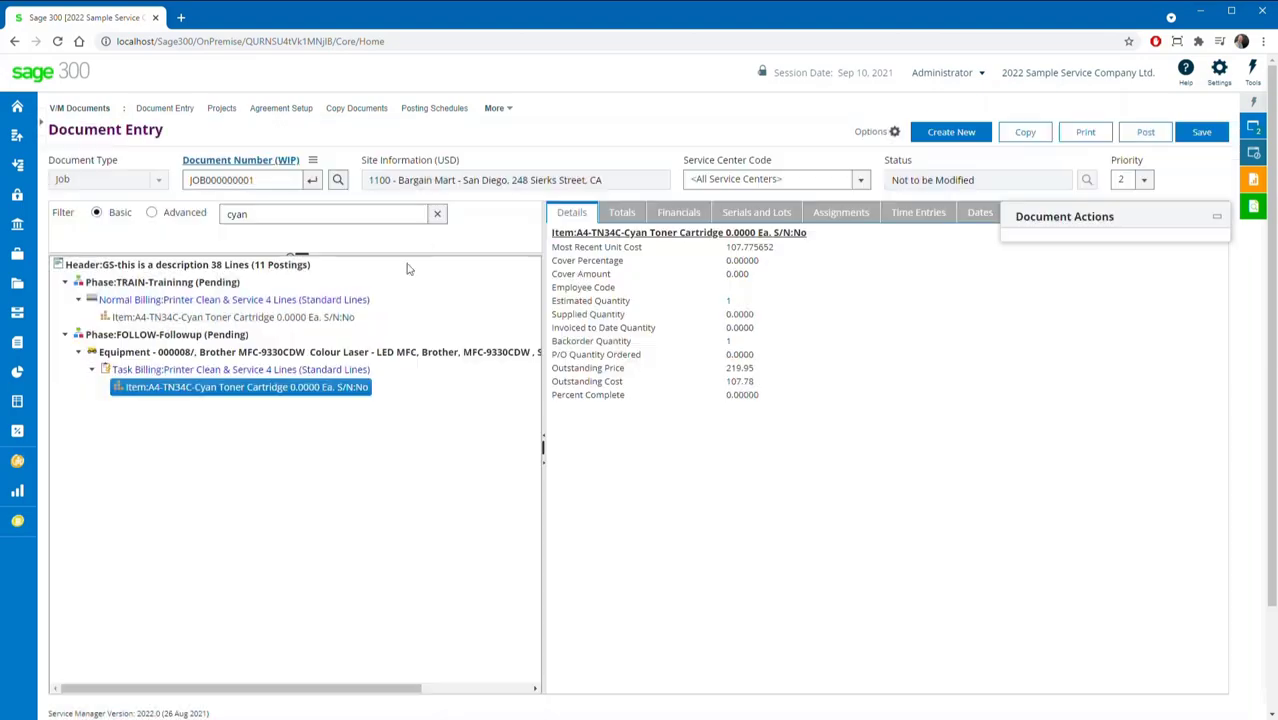
pyautogui.click(435, 216)
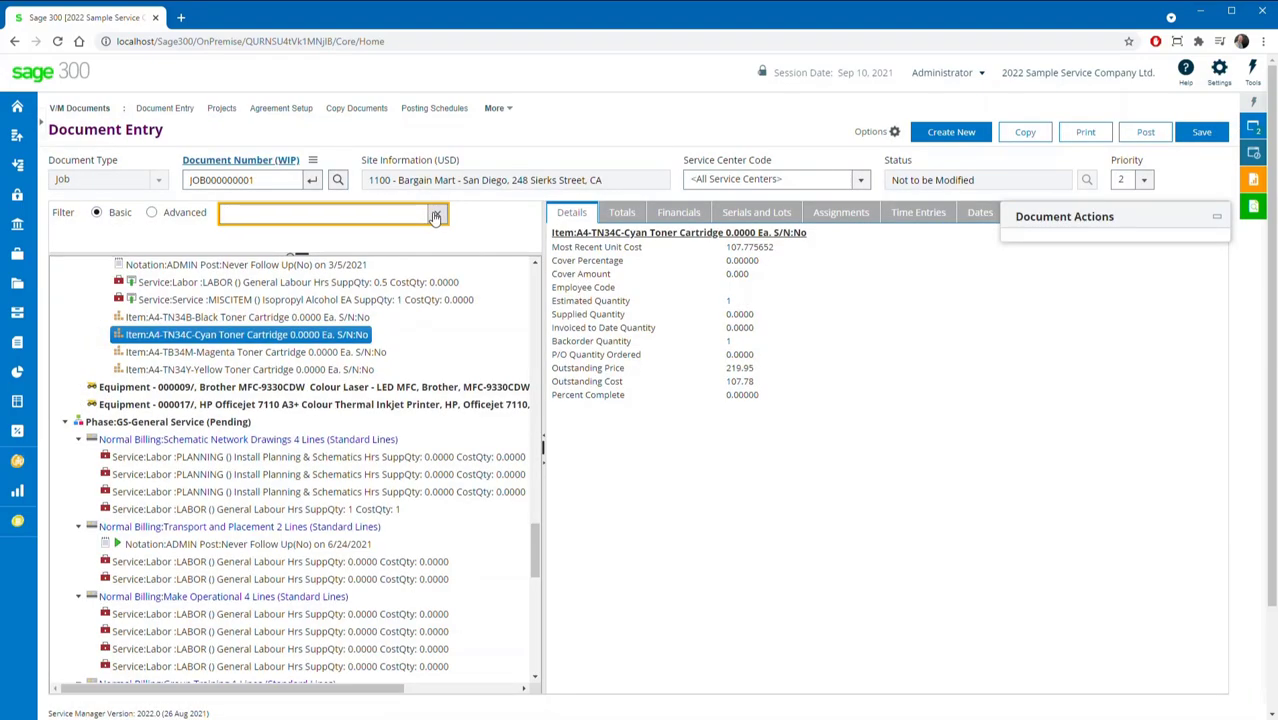
pyautogui.moveTo(534, 530); pyautogui.dragTo(533, 272)
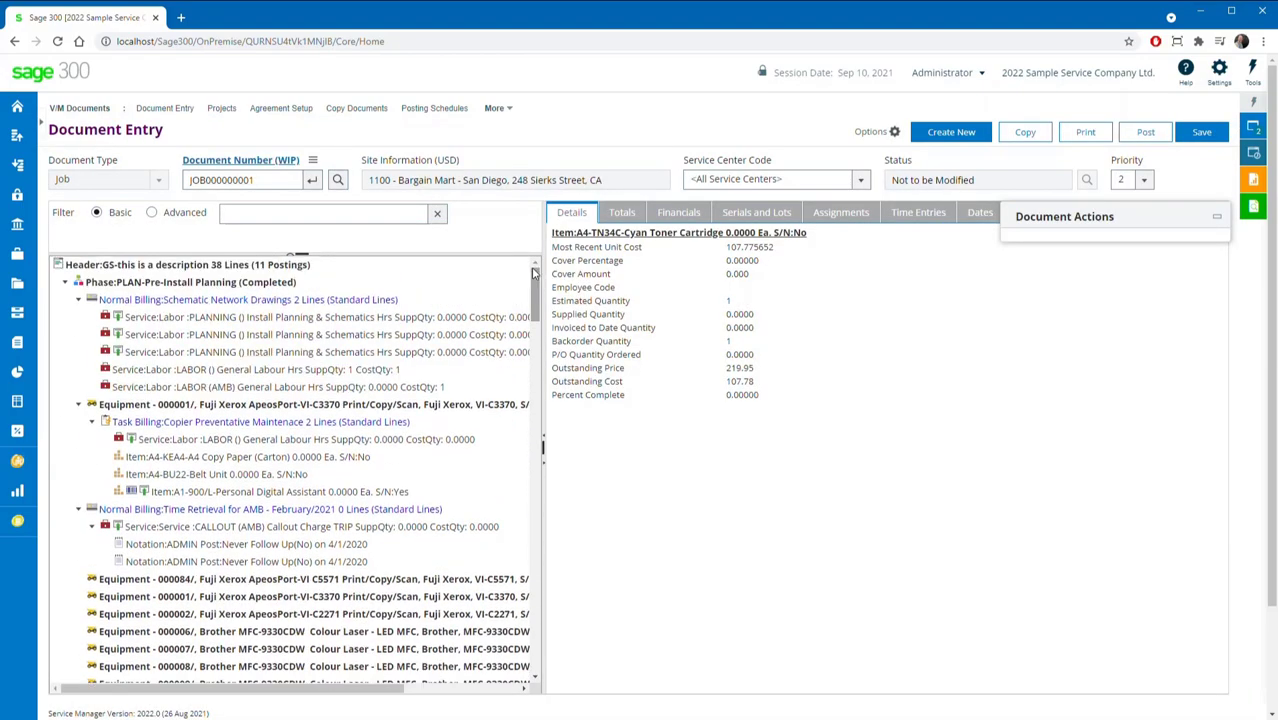
# Show the job header's Totals table, with its net total of 12,153.20 USD.
pyautogui.click(300, 266)
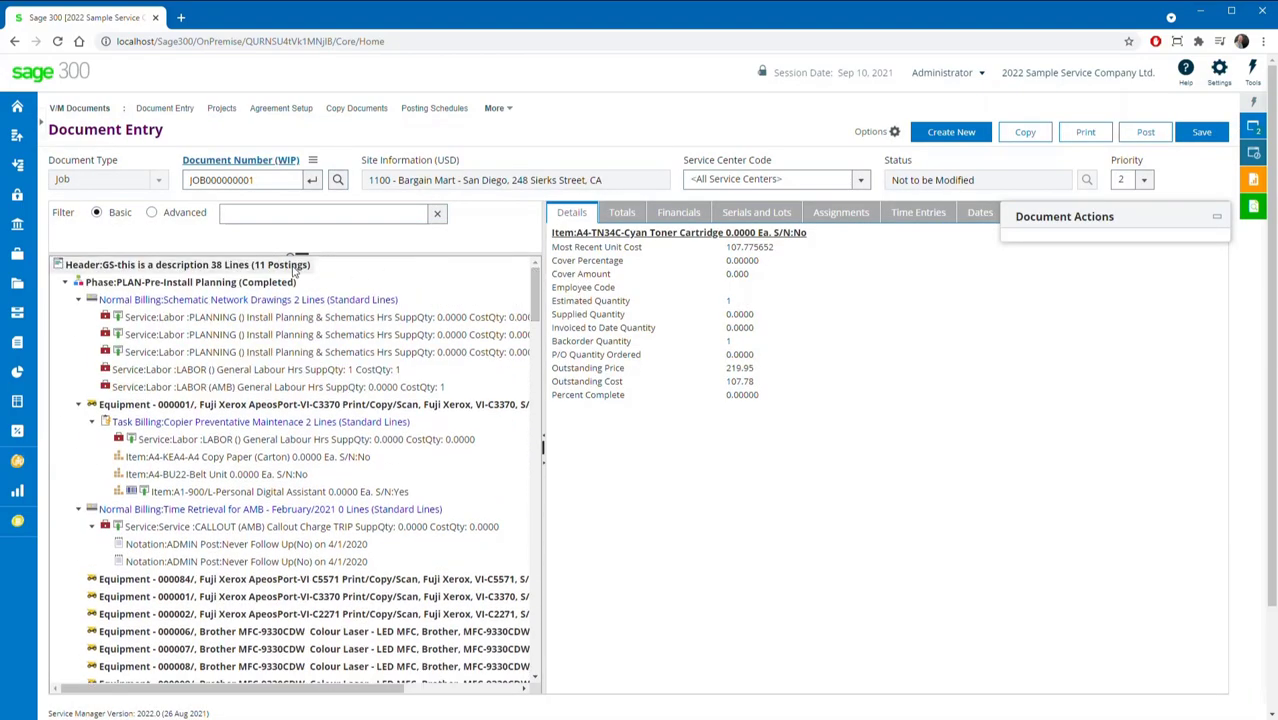
pyautogui.click(636, 215)
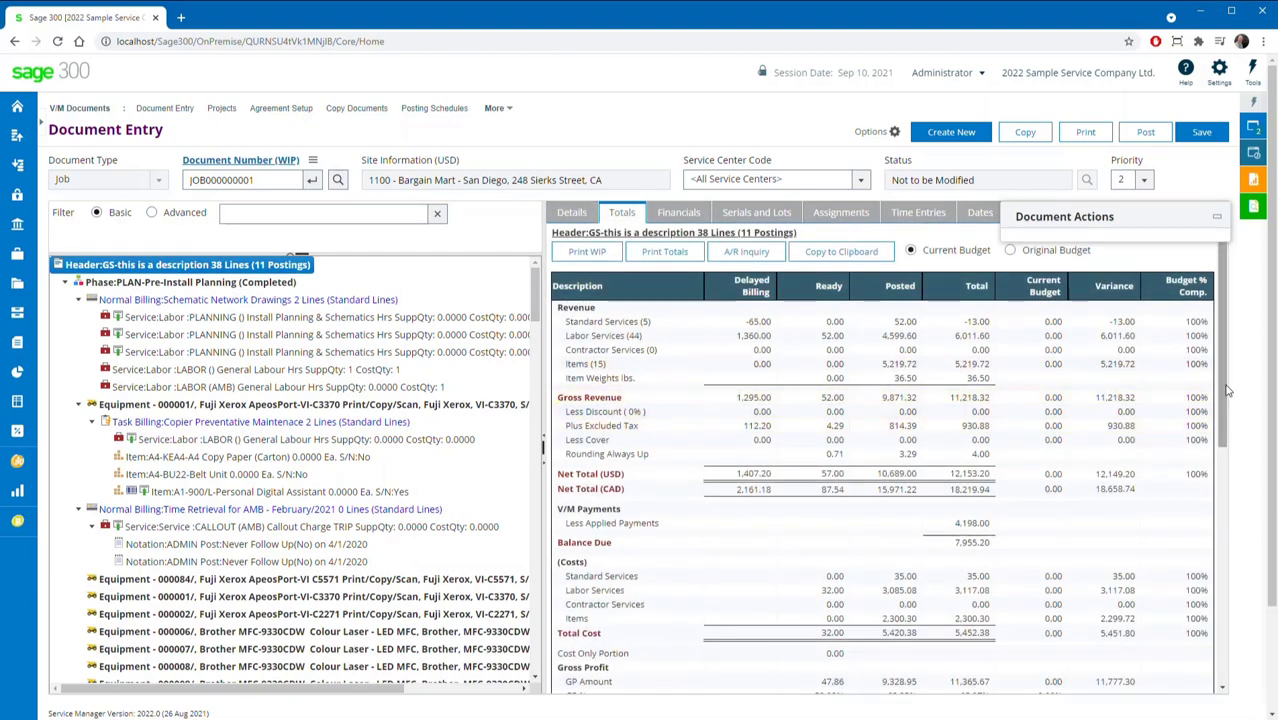
pyautogui.moveTo(1228, 390); pyautogui.dragTo(981, 470)
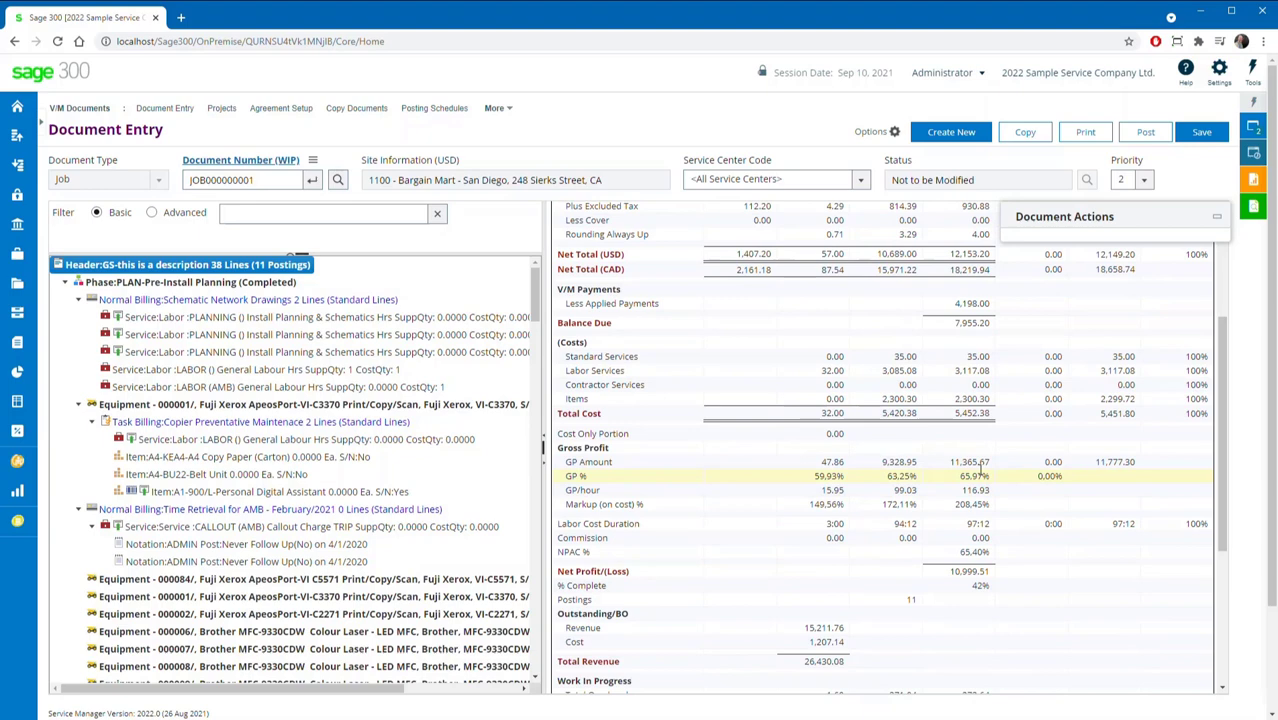
pyautogui.scroll(-3, 1009, 515)
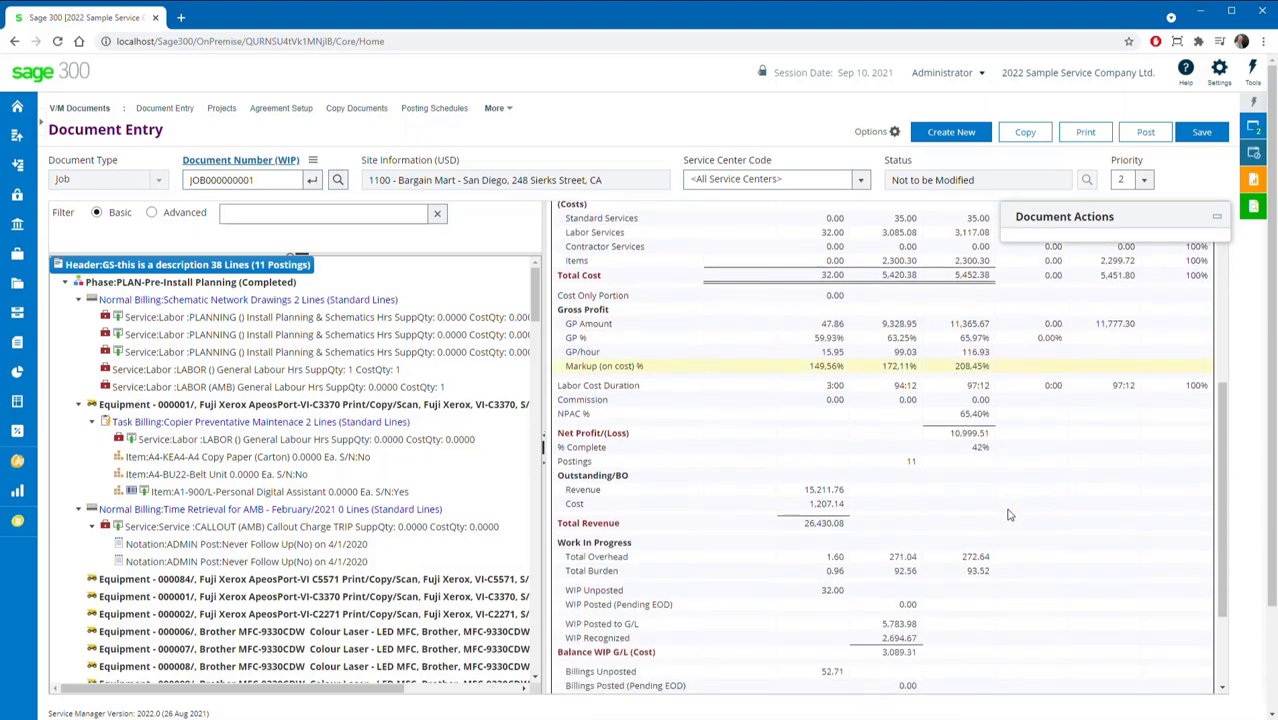
pyautogui.scroll(-1, 1009, 515)
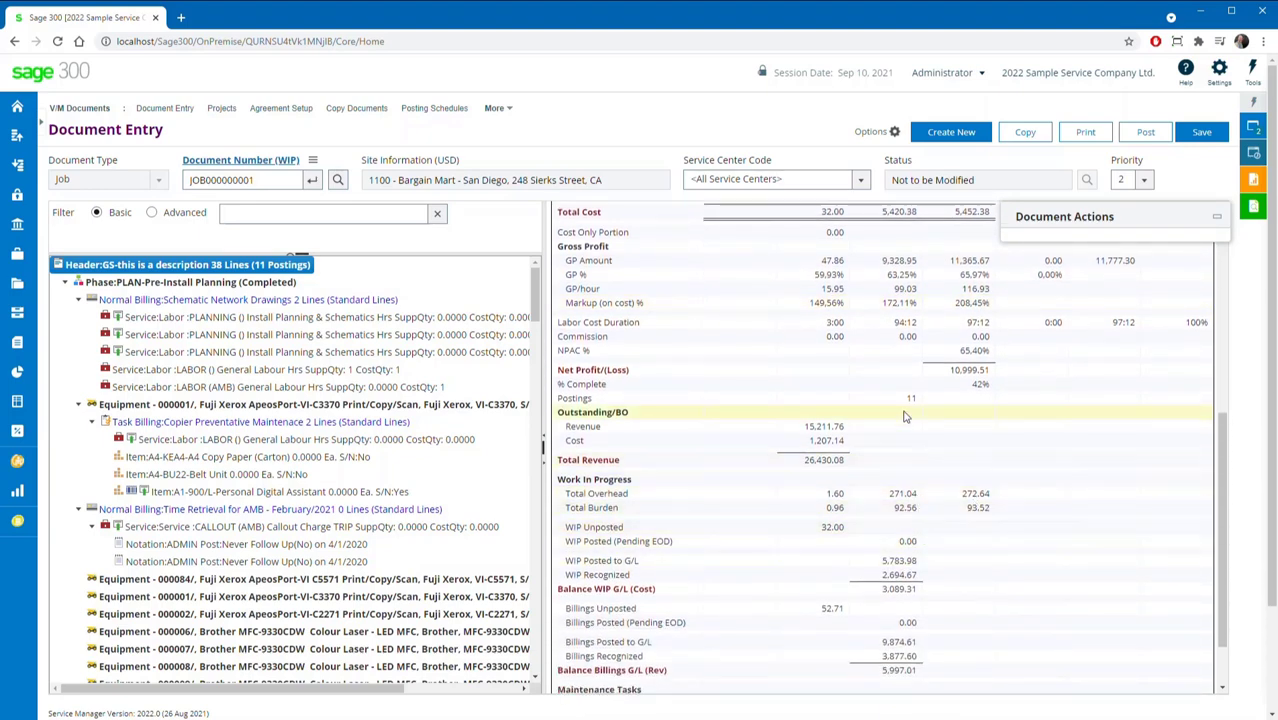
pyautogui.scroll(8, 905, 416)
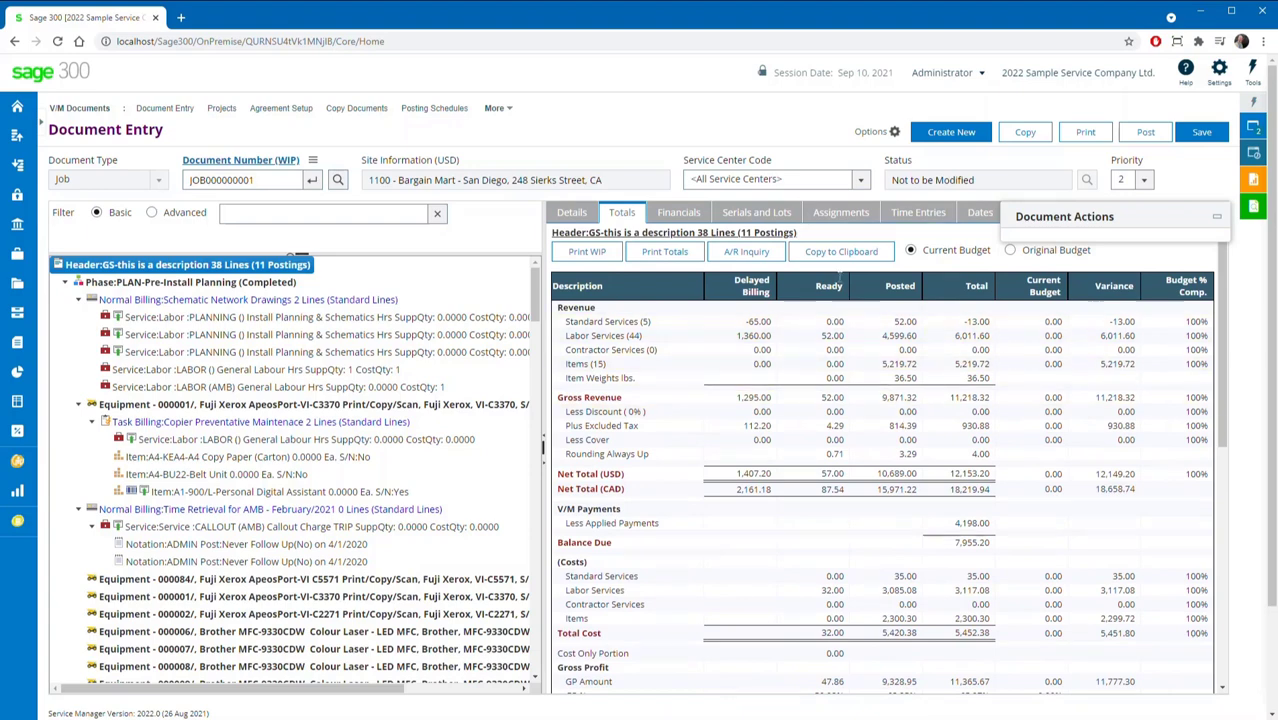
# List the job's Financials postings, filter by '237' to find INV000000068, then clear the filter.
pyautogui.click(678, 214)
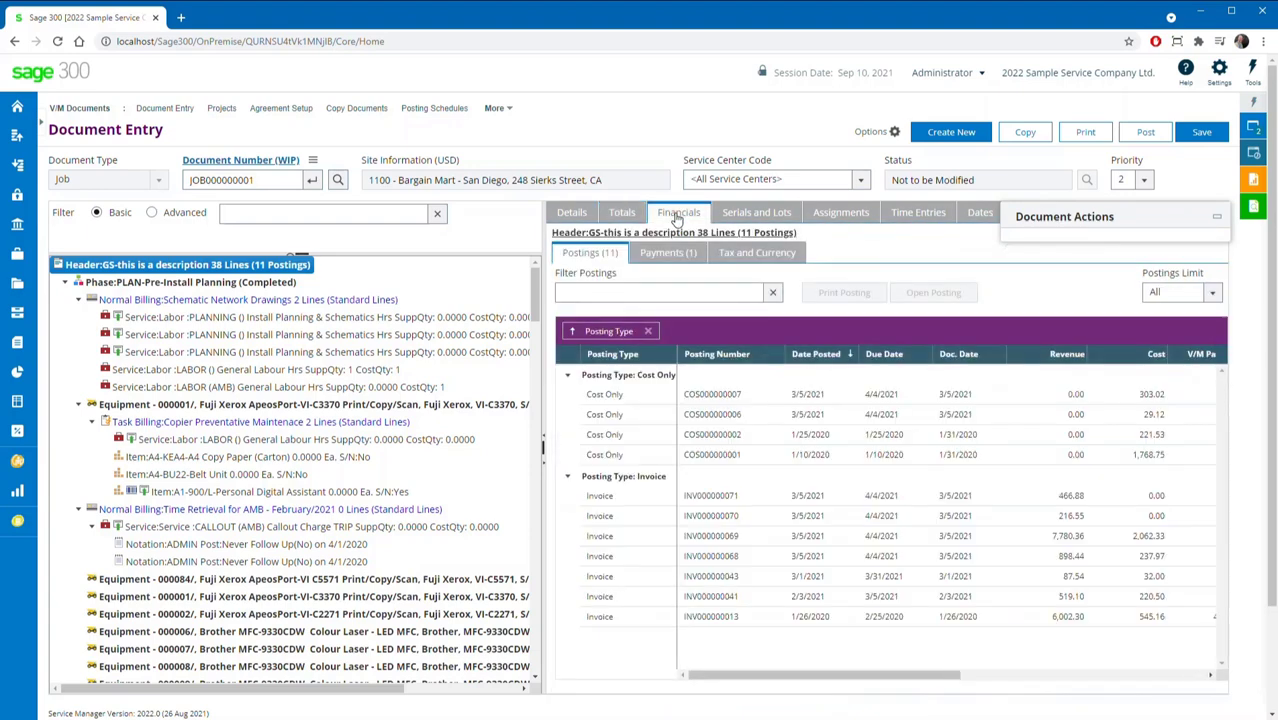
pyautogui.moveTo(678, 356); pyautogui.dragTo(692, 356)
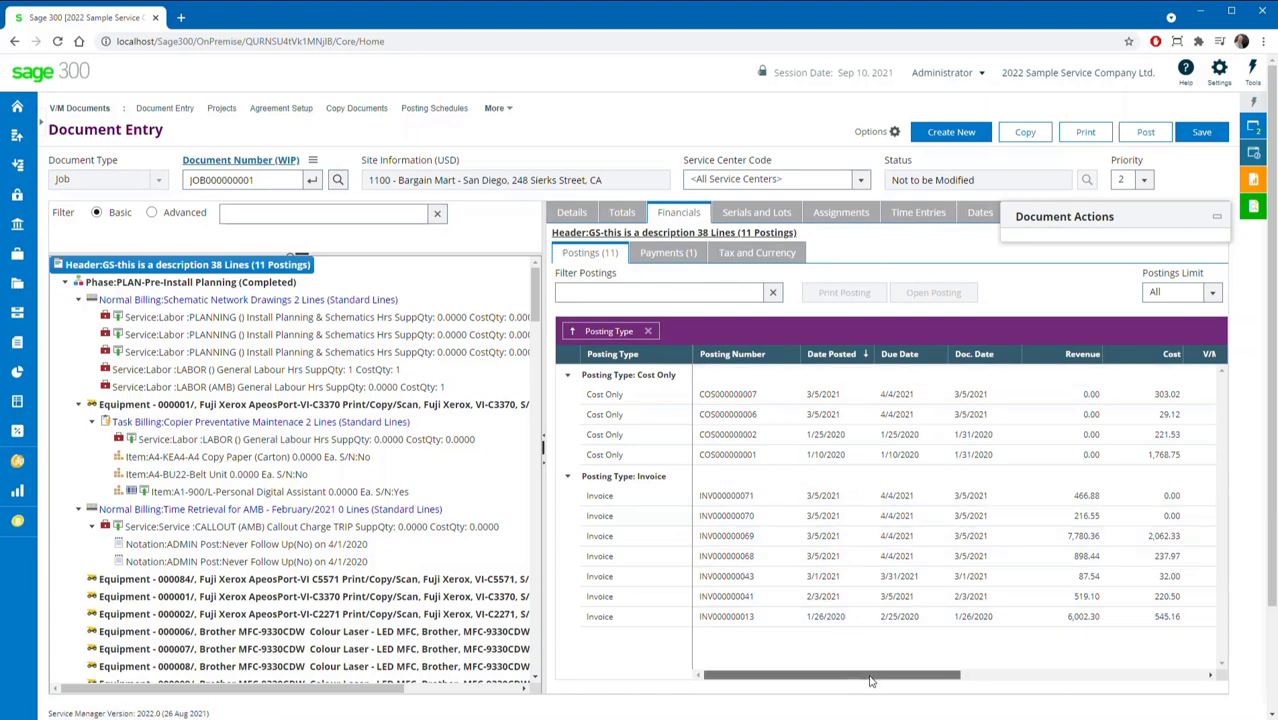
pyautogui.moveTo(870, 676)
pyautogui.mouseDown()
pyautogui.moveTo(1025, 681)
pyautogui.moveTo(868, 680)
pyautogui.mouseUp()
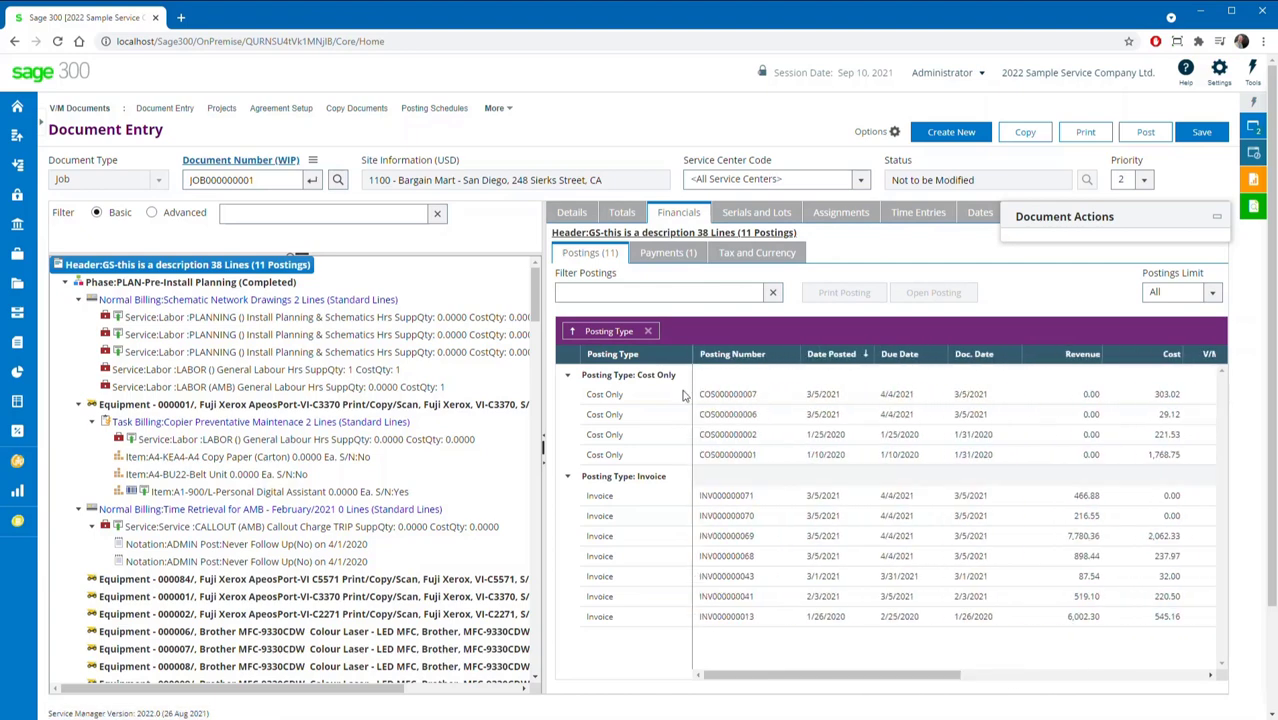
pyautogui.click(650, 292)
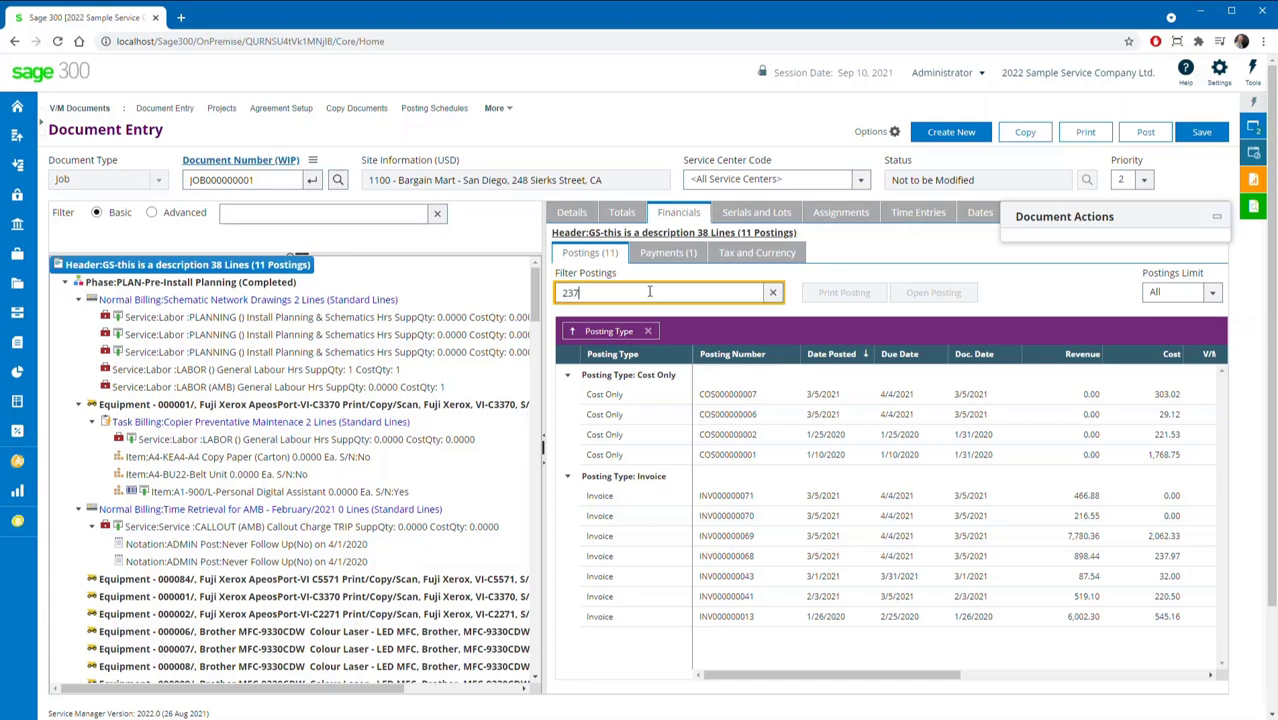
pyautogui.click(1158, 396)
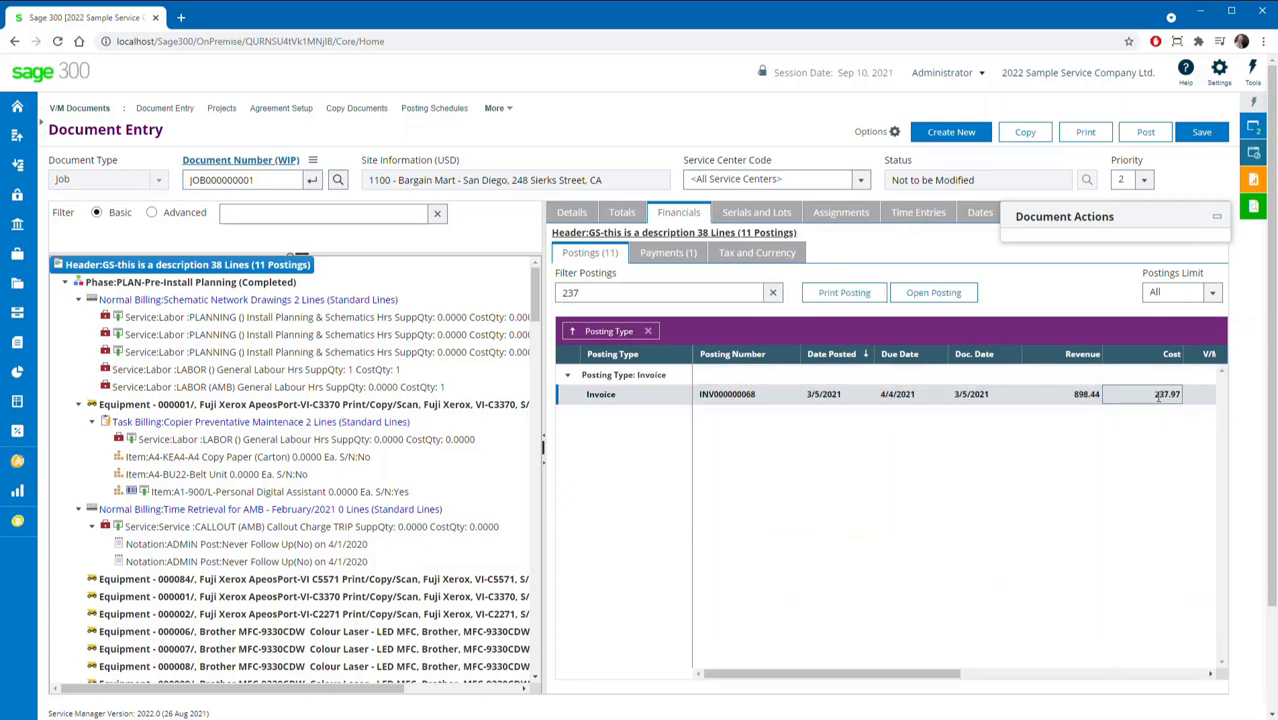
pyautogui.click(772, 293)
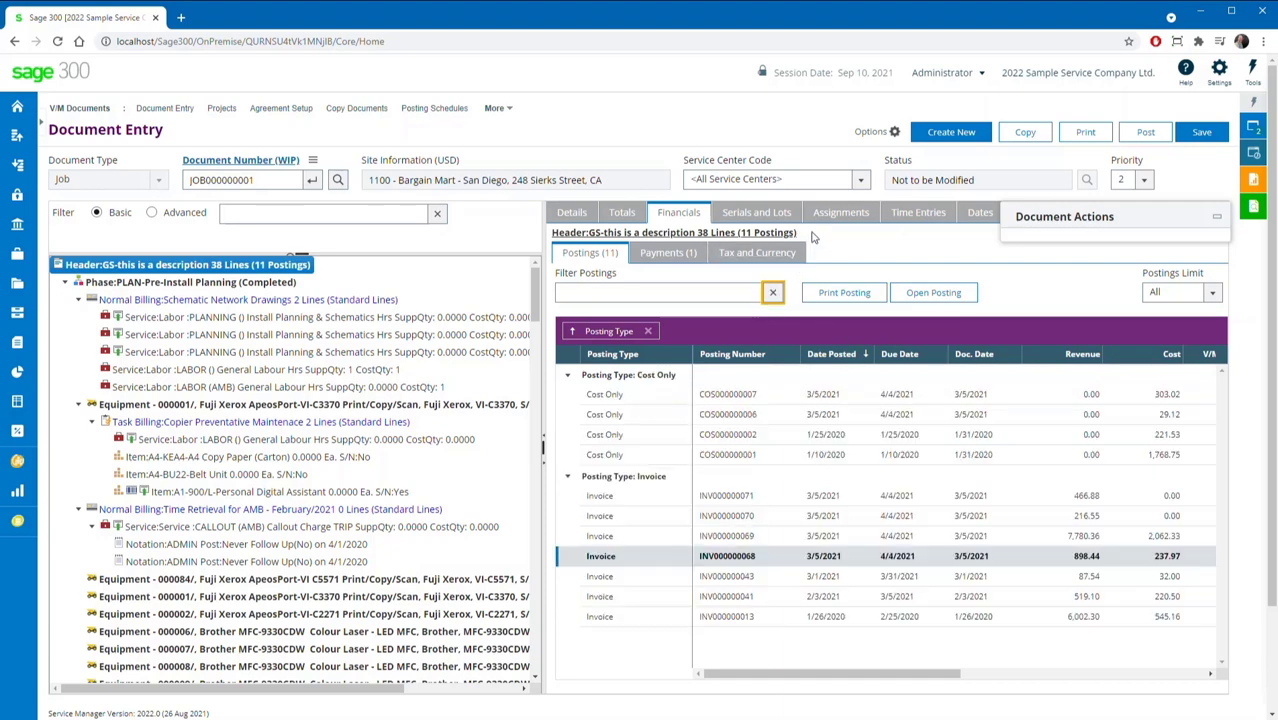
# List the whole job's time entries and open the Estimated Start Date column options.
pyautogui.click(908, 214)
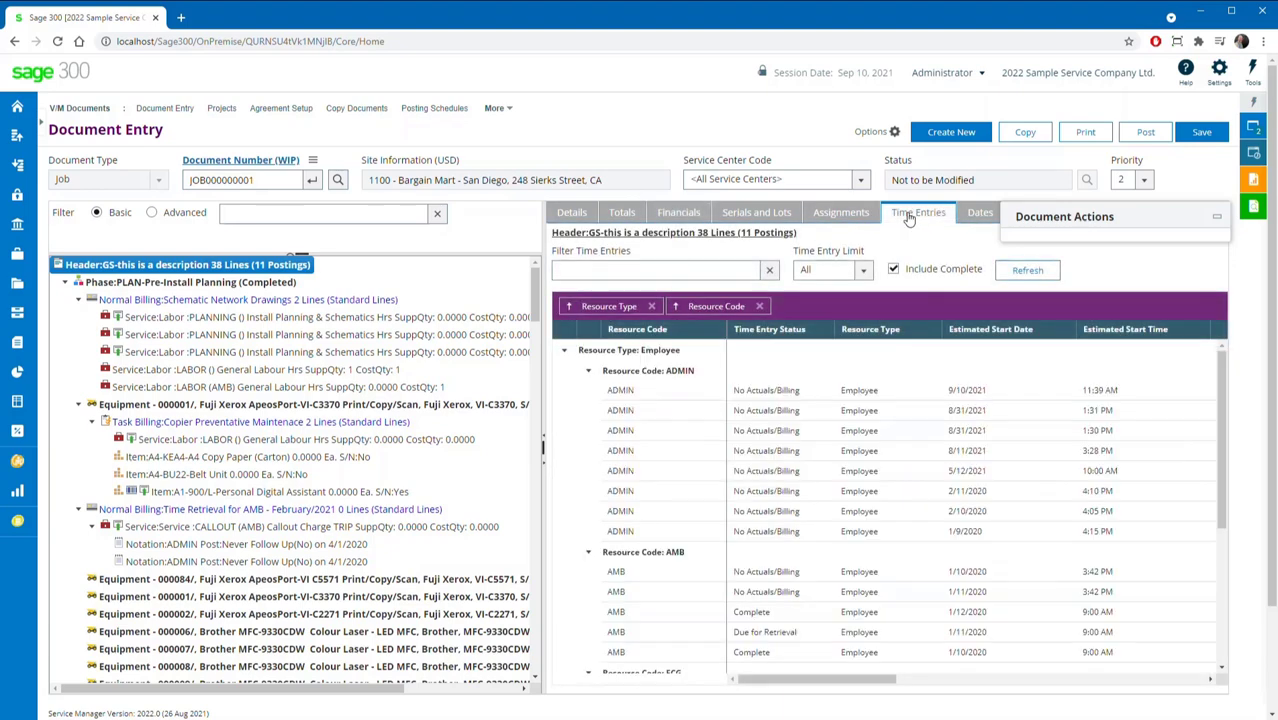
pyautogui.click(243, 287)
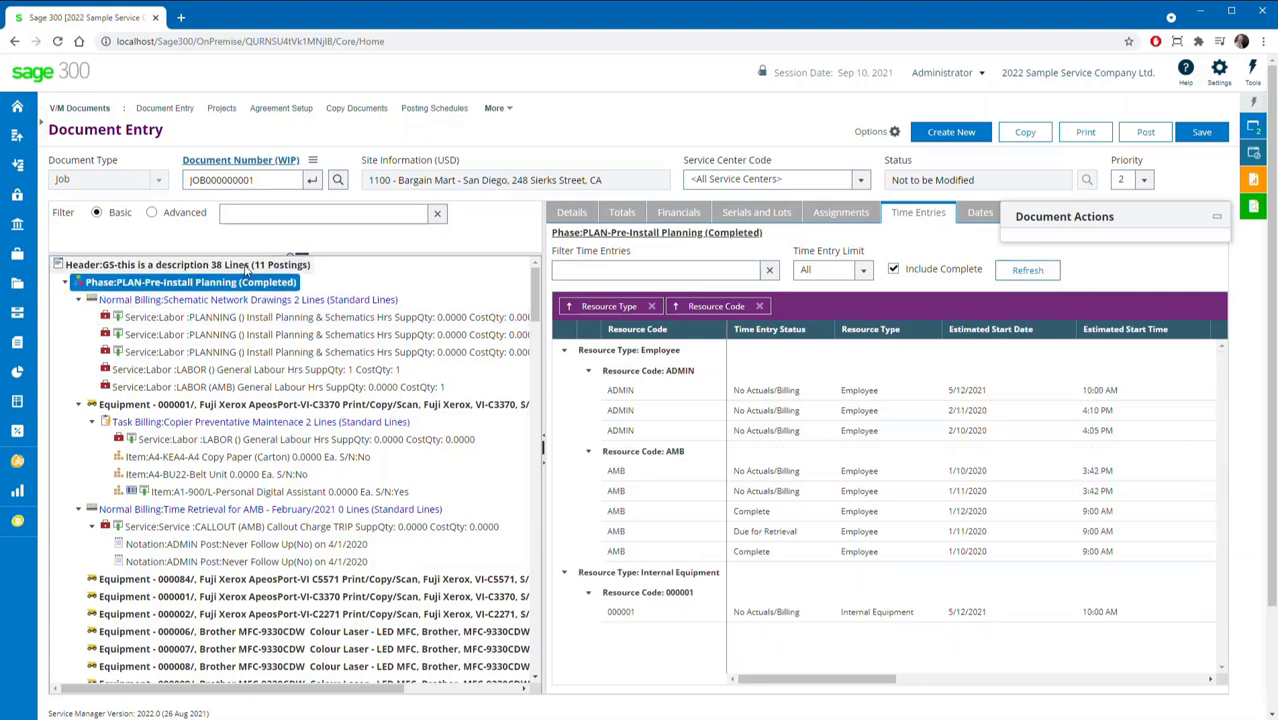
pyautogui.click(245, 266)
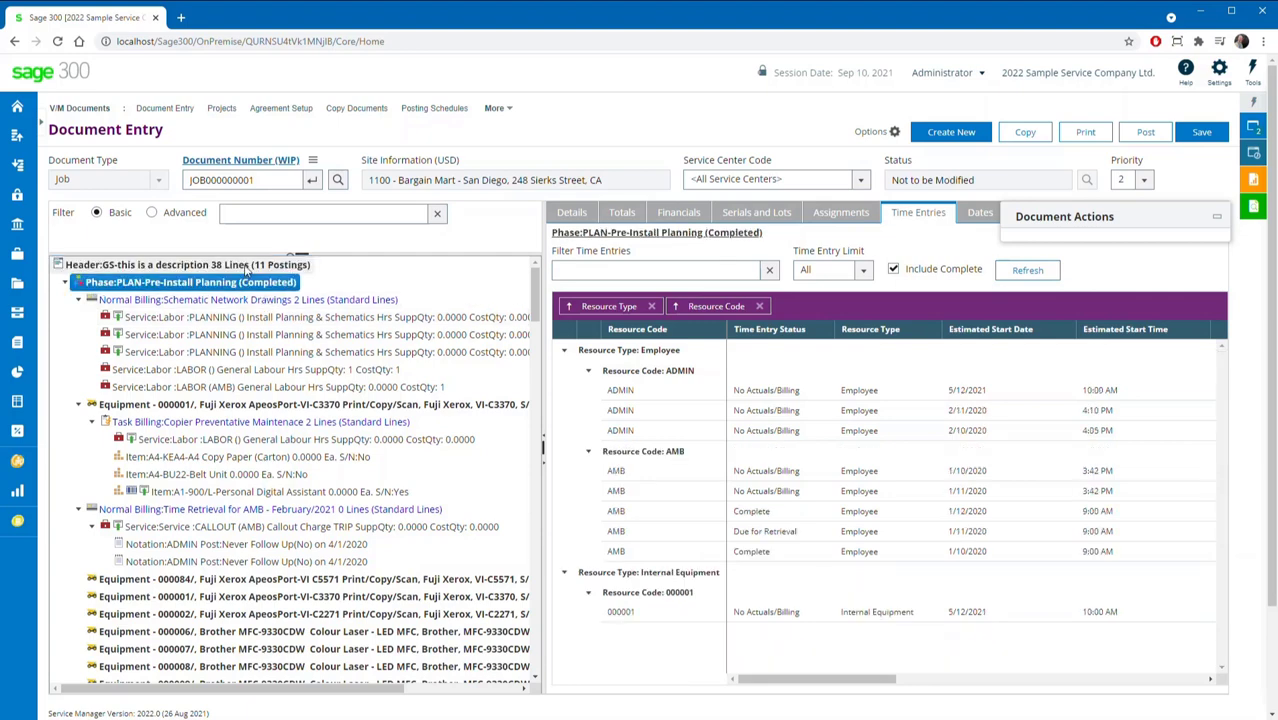
pyautogui.rightClick(1053, 333)
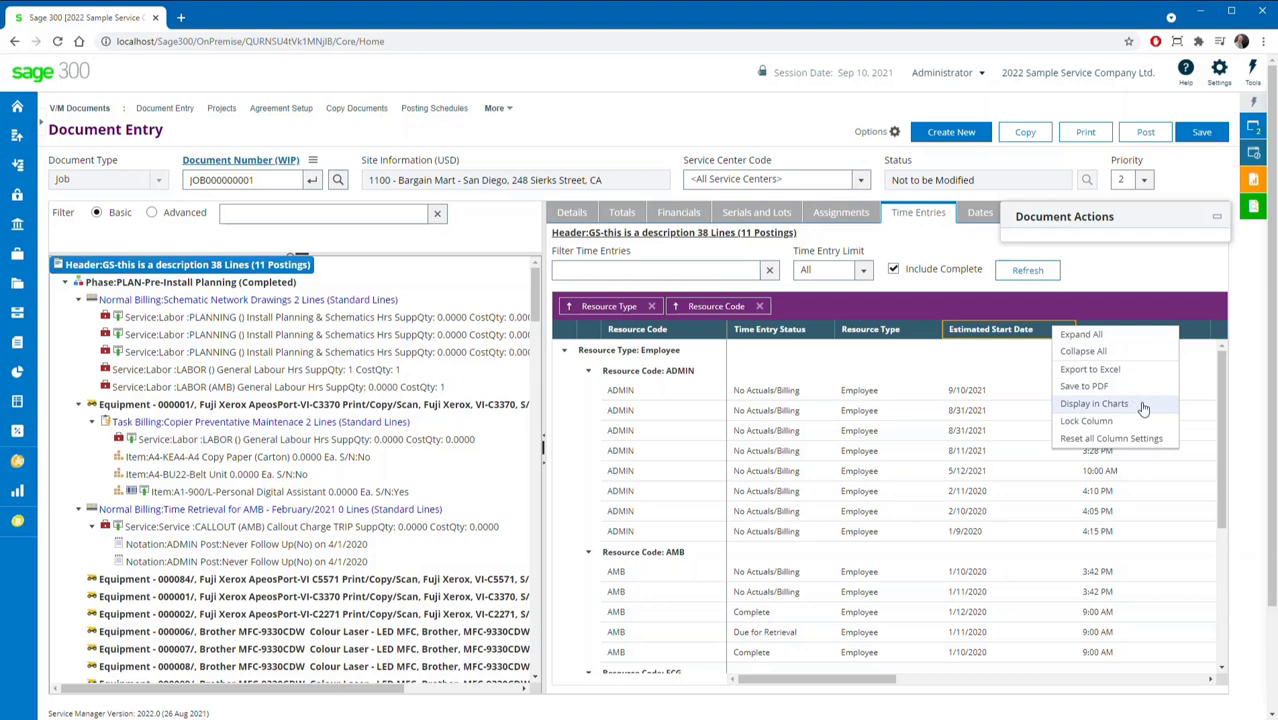
pyautogui.click(1134, 404)
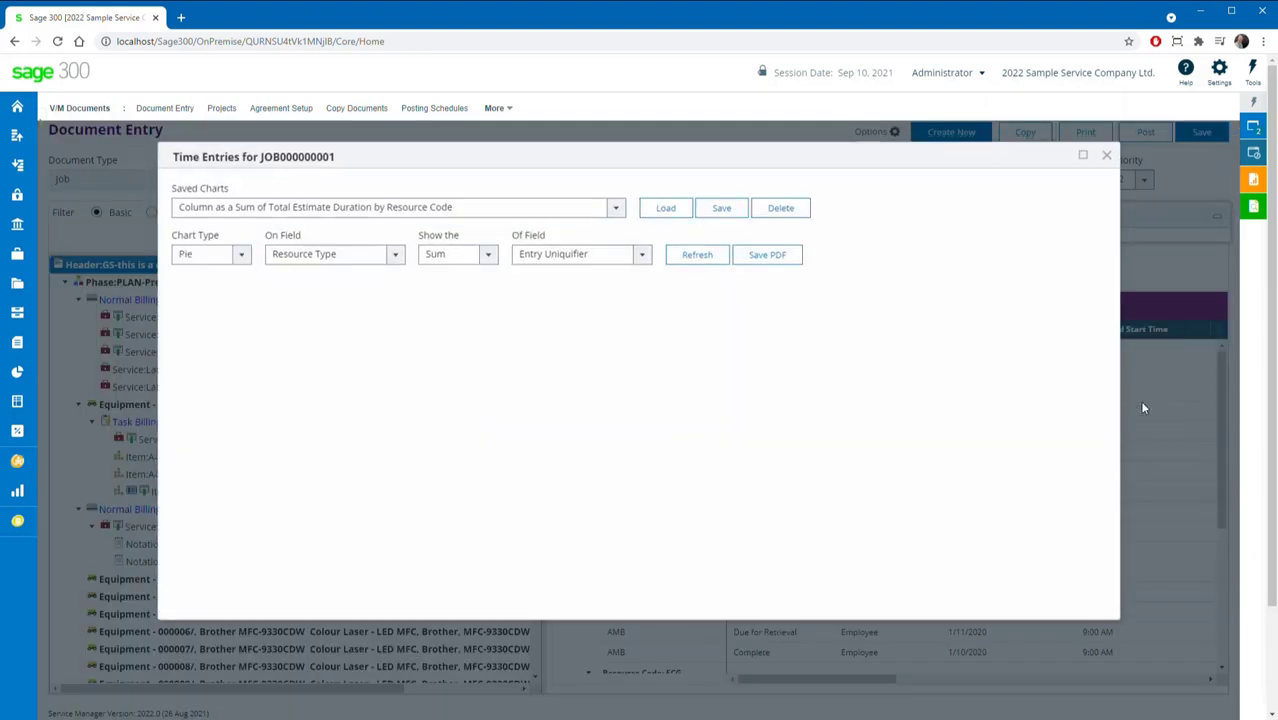
pyautogui.click(425, 209)
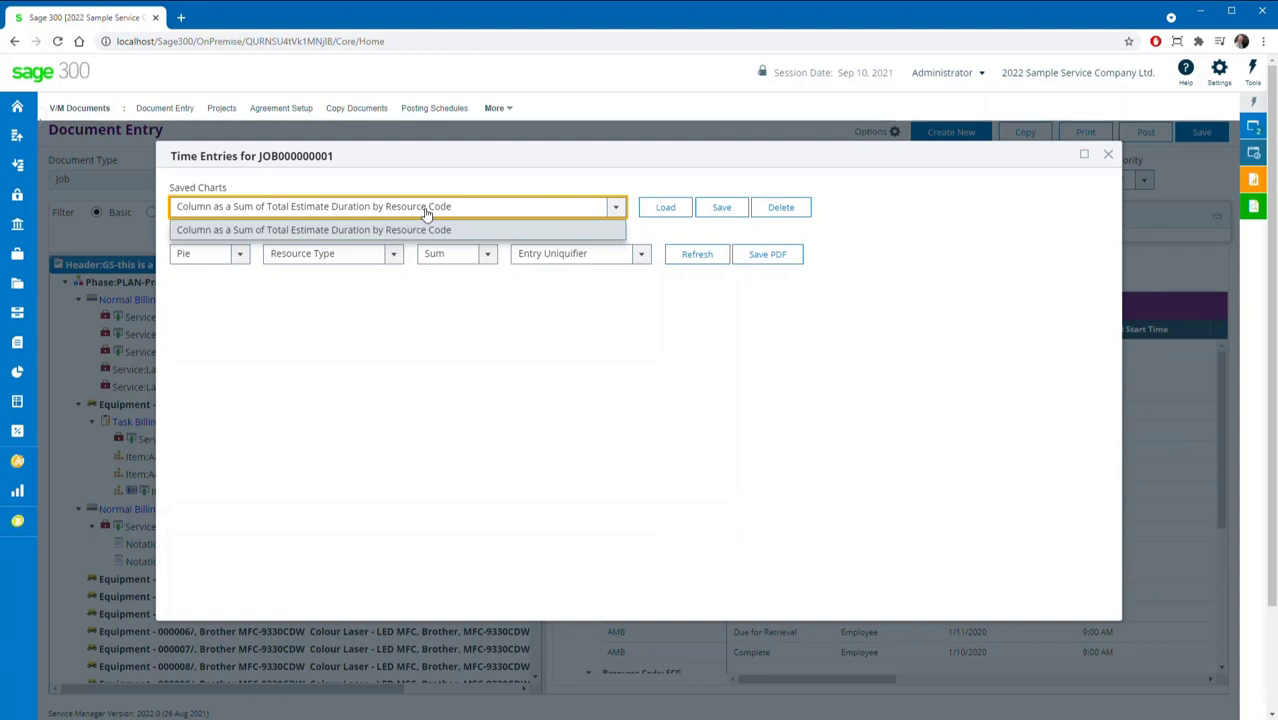
pyautogui.click(425, 229)
pyautogui.click(665, 207)
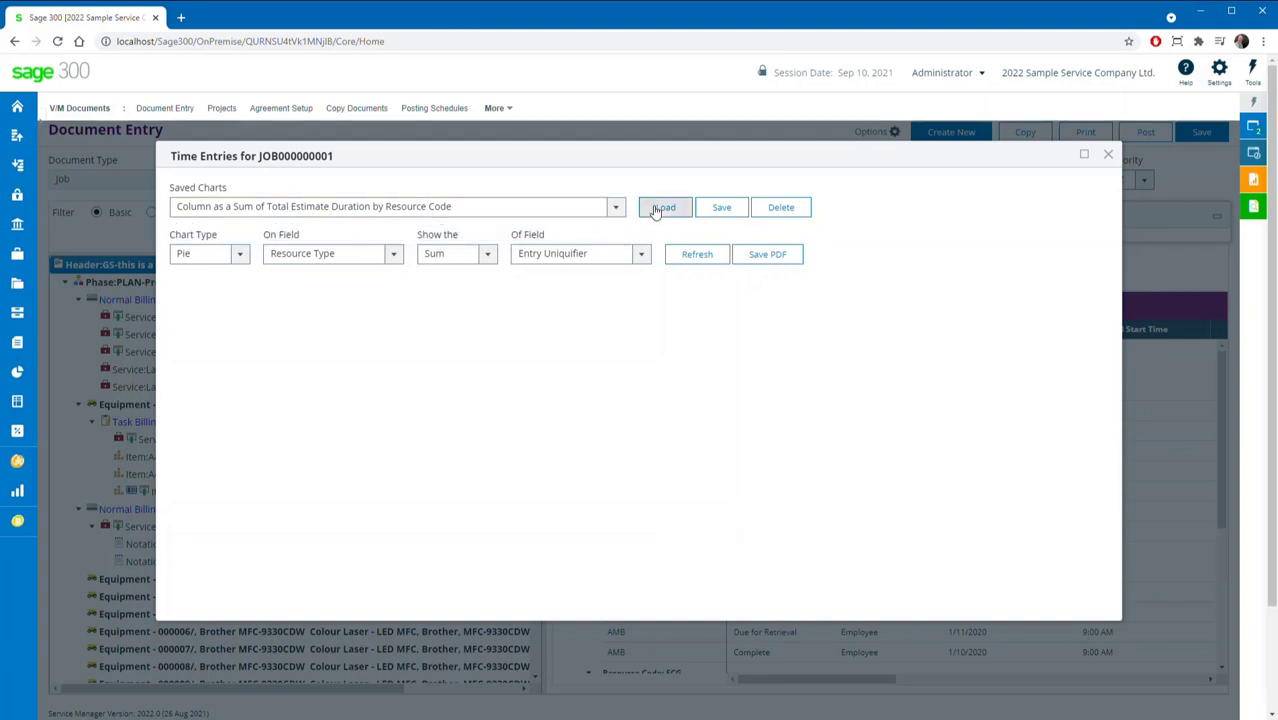
pyautogui.click(686, 258)
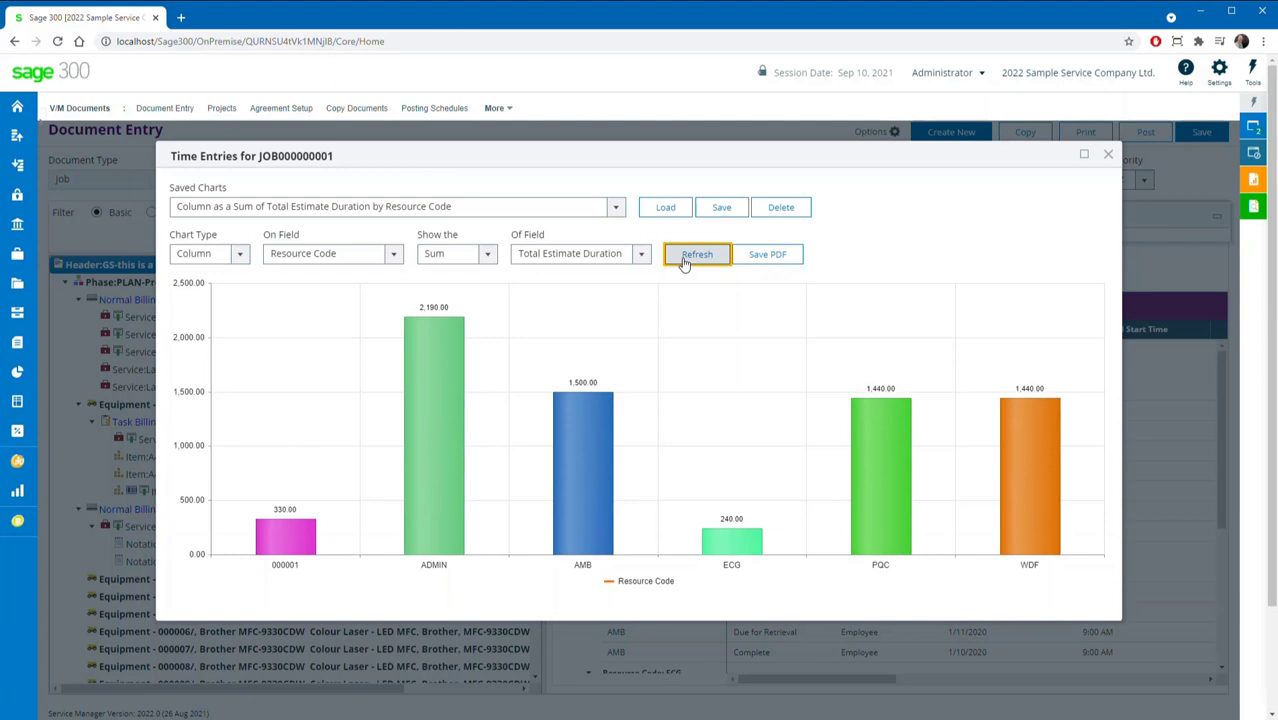
pyautogui.click(239, 253)
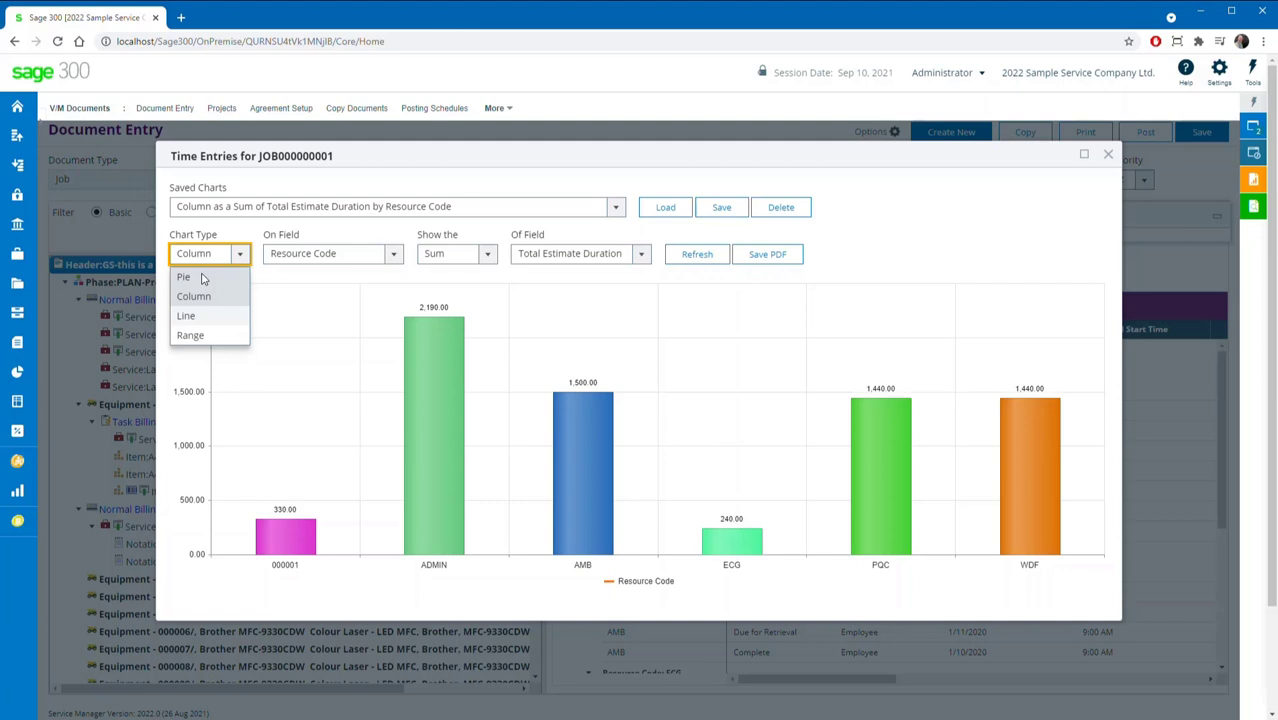
pyautogui.click(185, 277)
pyautogui.click(694, 256)
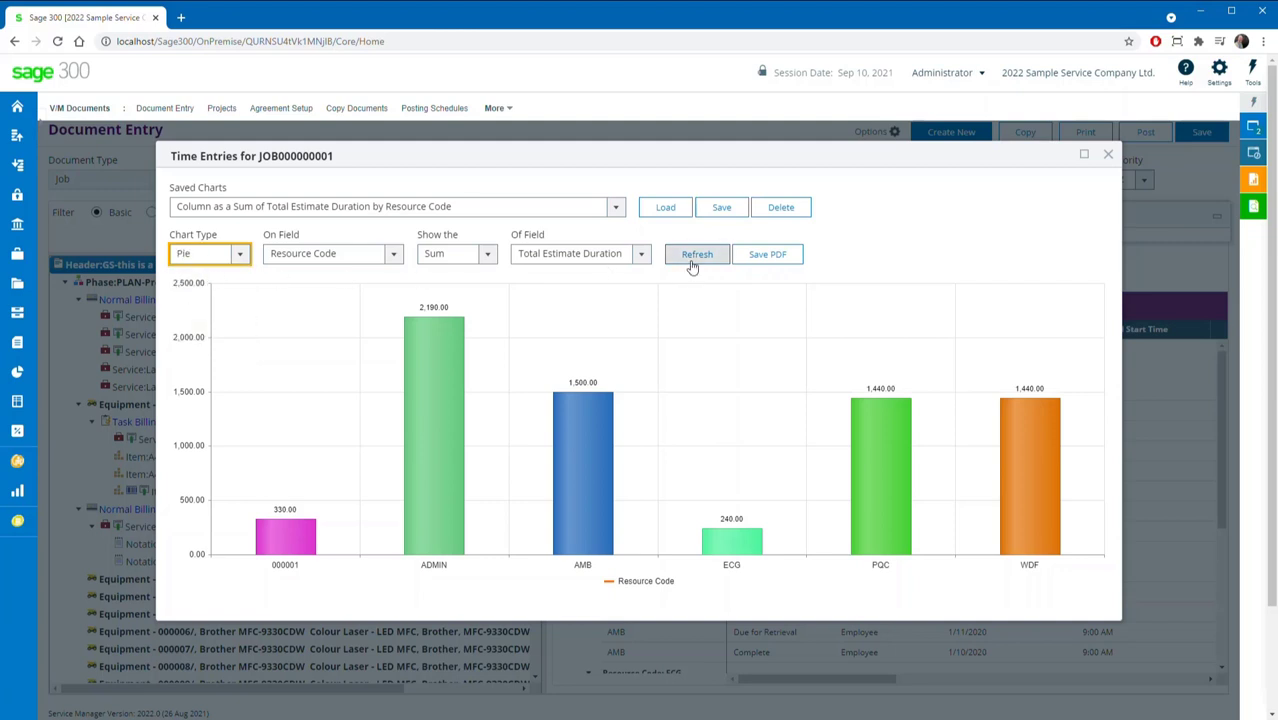
pyautogui.moveTo(705, 410)
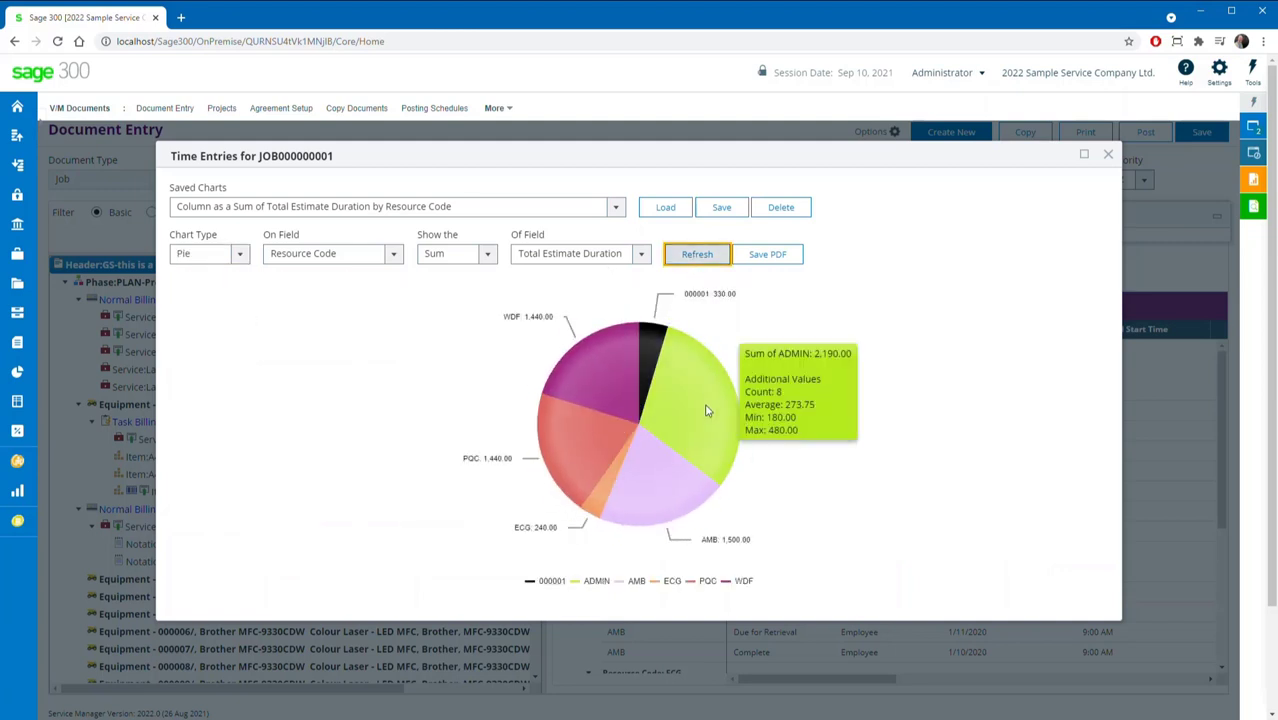
pyautogui.moveTo(598, 450)
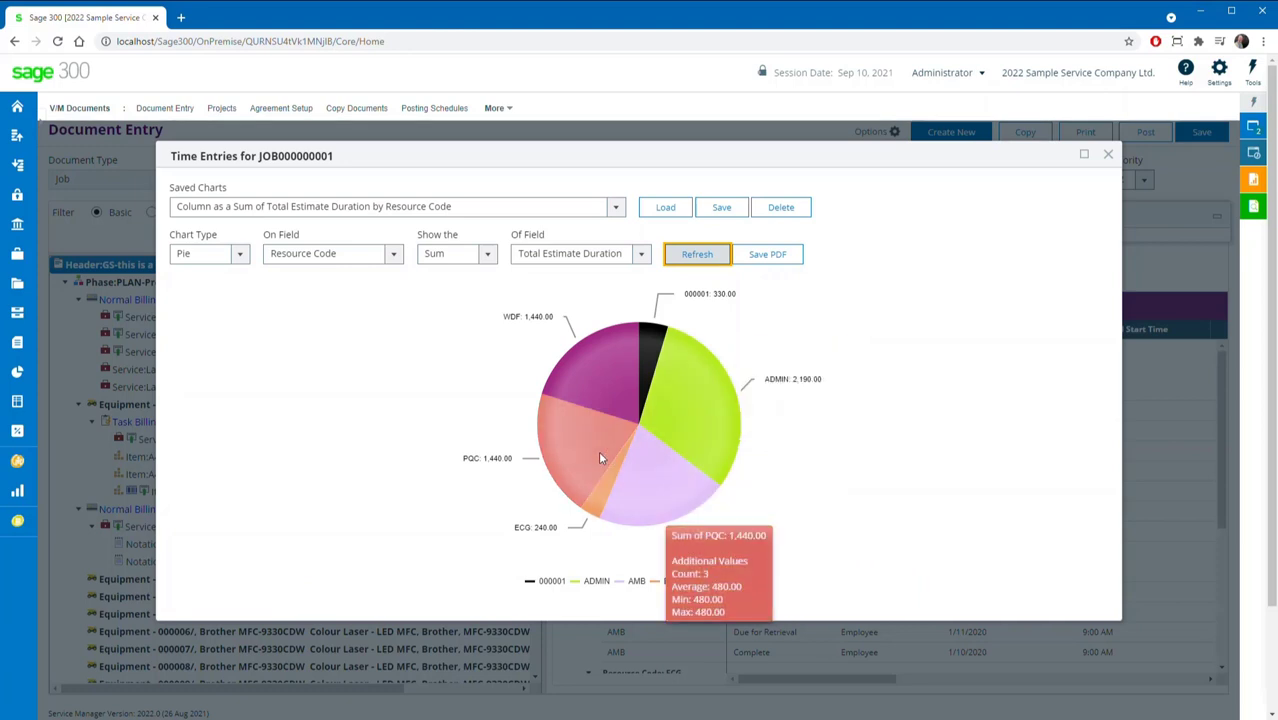
pyautogui.moveTo(605, 390)
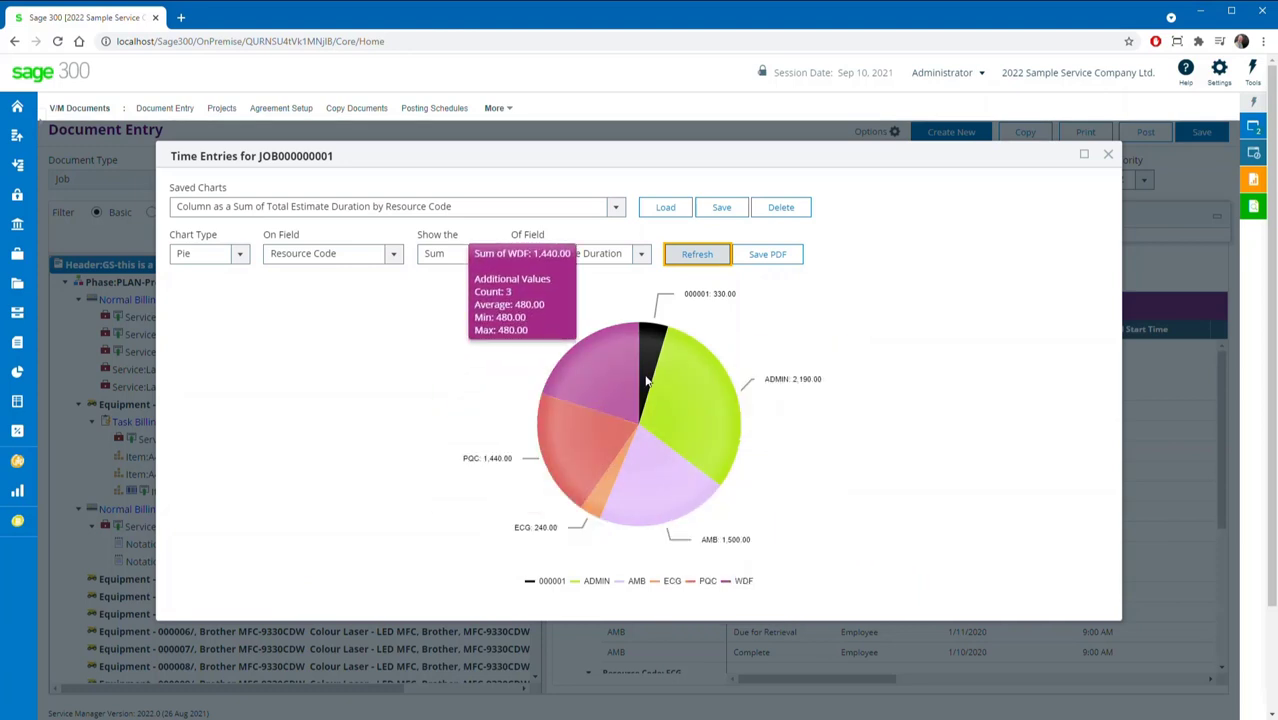
pyautogui.click(1107, 158)
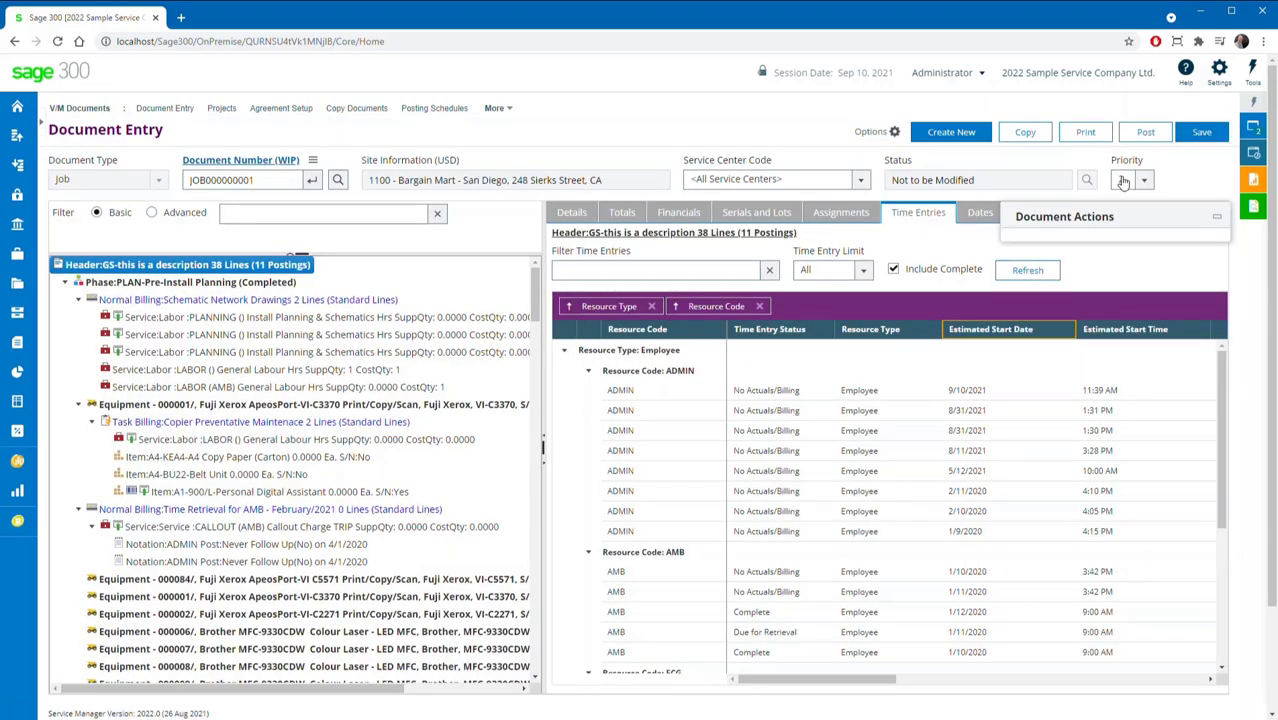
# Switch to Advanced Scheduling and try Agenda, Timeline and Month views before returning to Day.
pyautogui.moveTo(1253, 133)
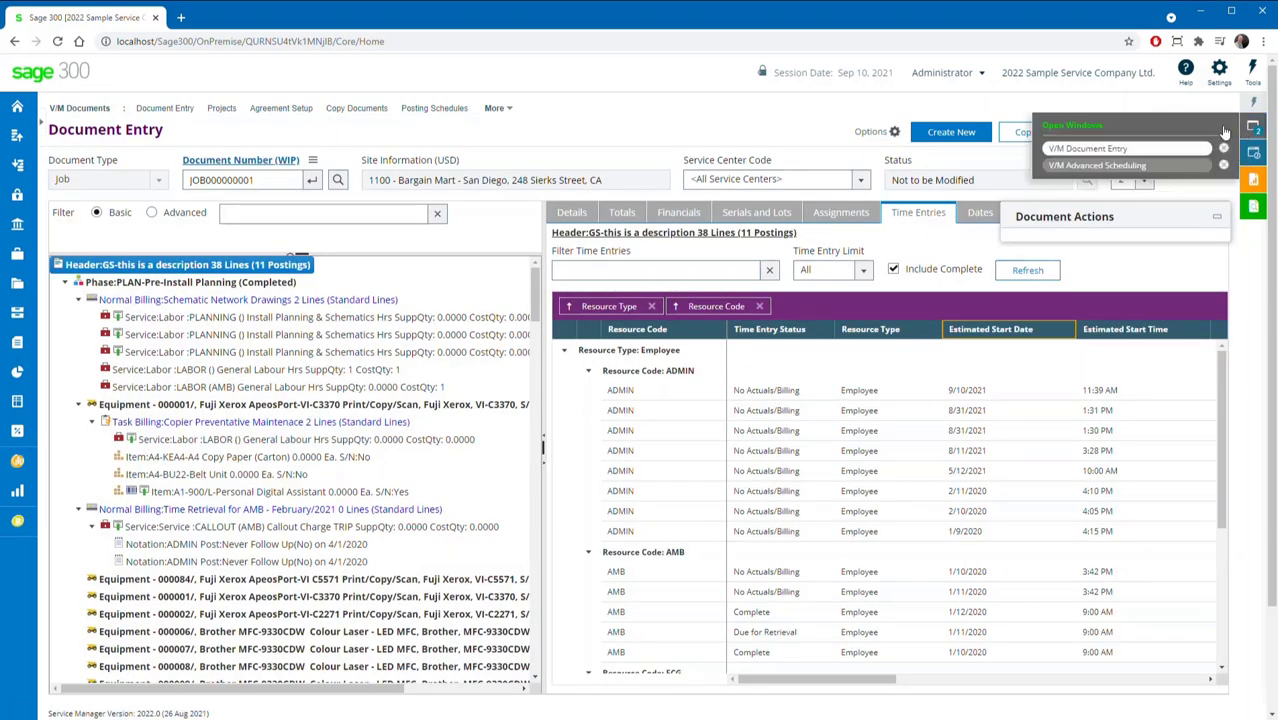
pyautogui.click(1166, 169)
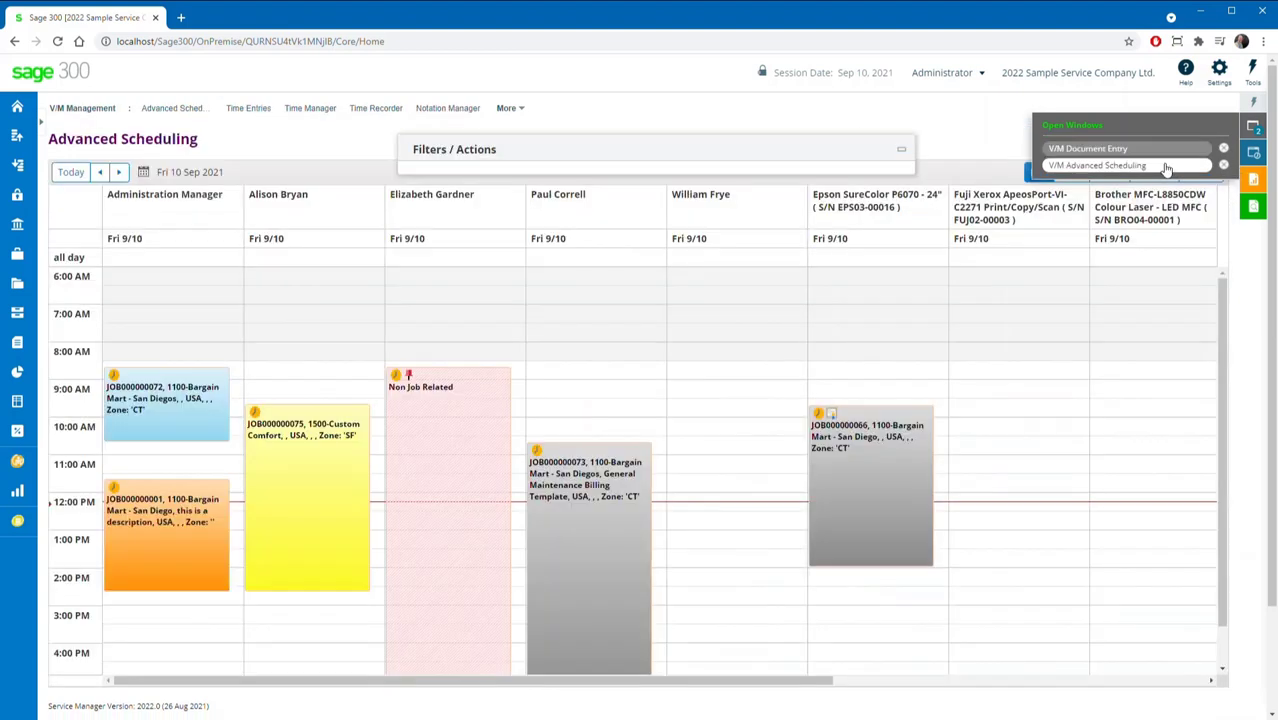
pyautogui.click(697, 416)
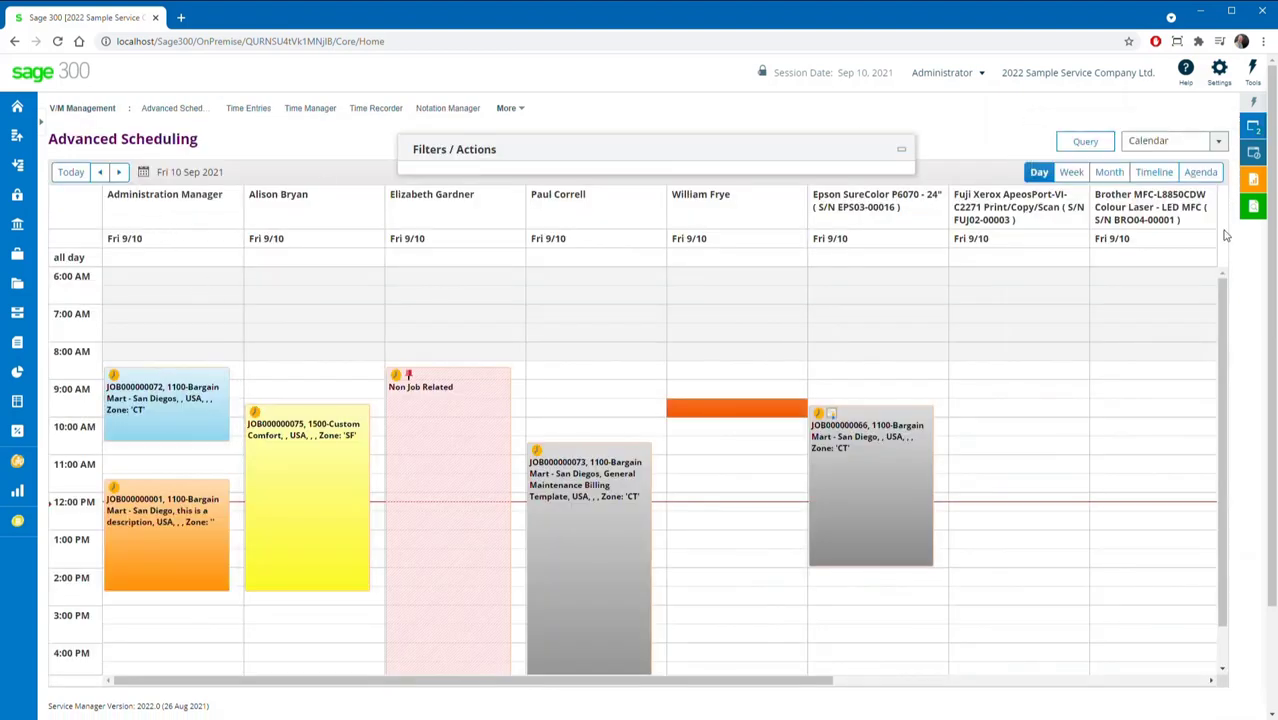
pyautogui.click(1200, 173)
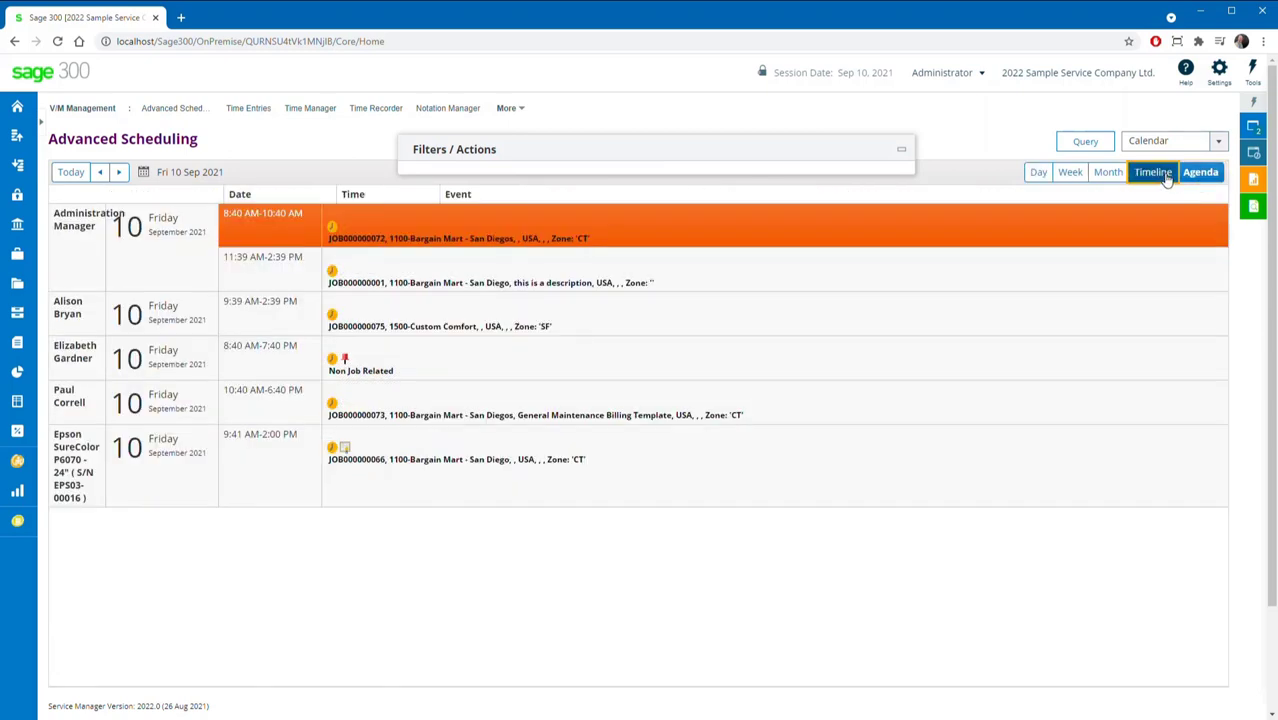
pyautogui.click(1165, 175)
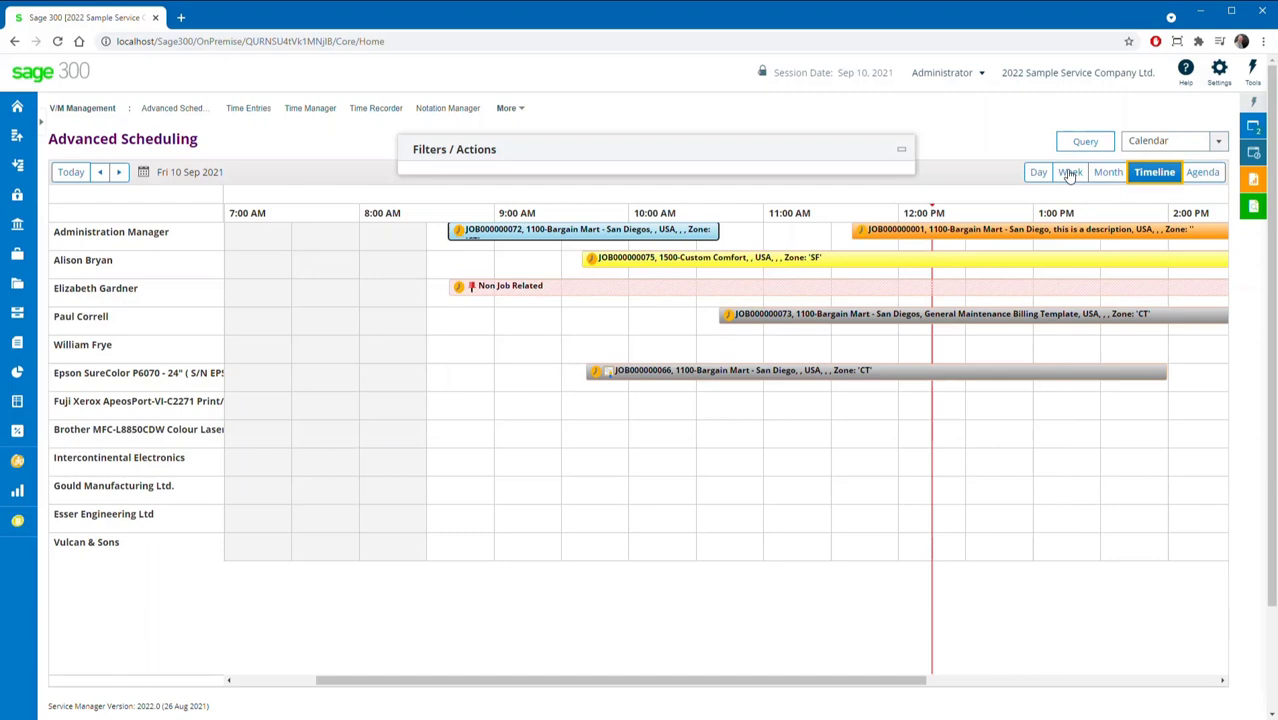
pyautogui.click(1108, 174)
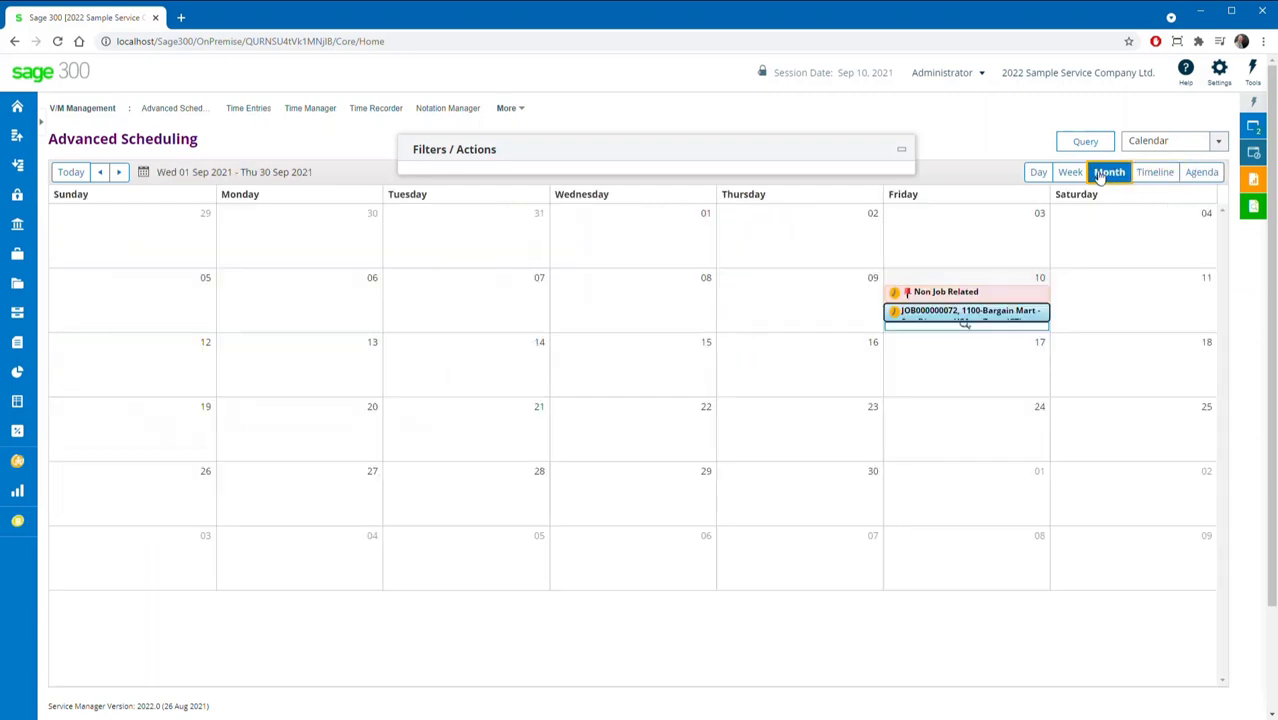
pyautogui.click(1038, 173)
# Move job JOB000000066 into the WDF column and extend it to end around 2:45 PM.
pyautogui.click(676, 455)
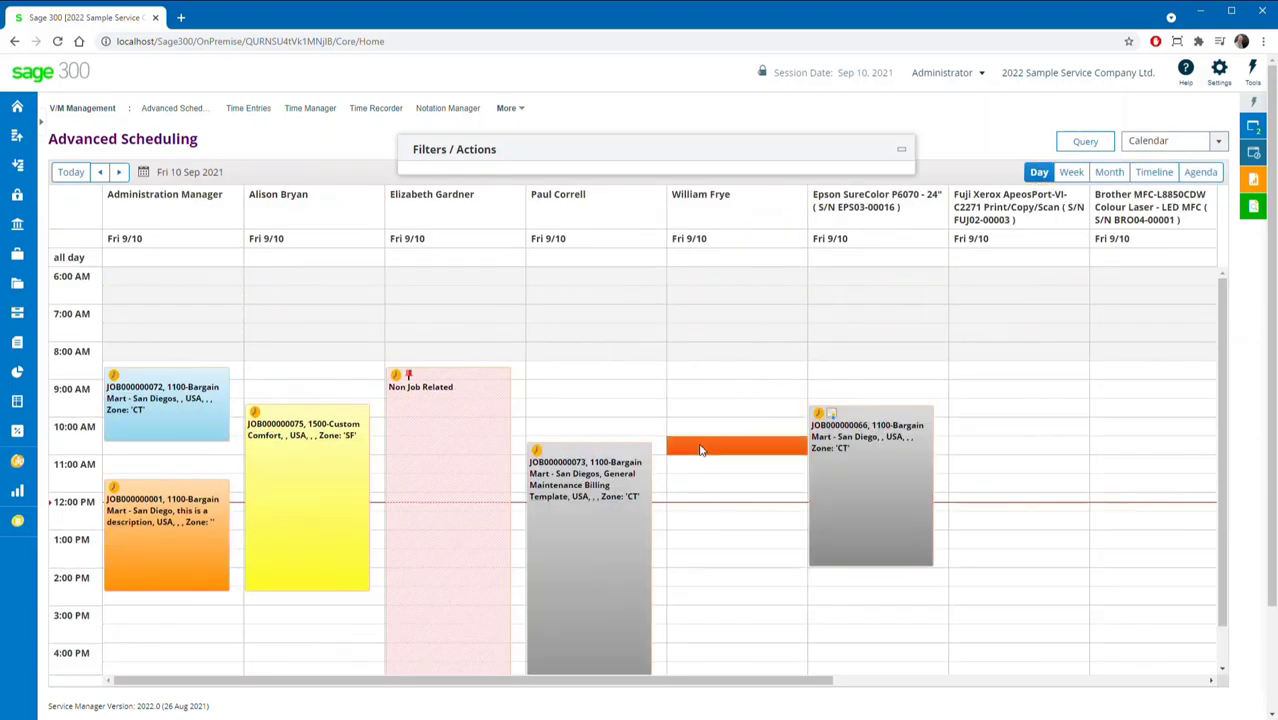
pyautogui.moveTo(881, 436); pyautogui.dragTo(784, 453)
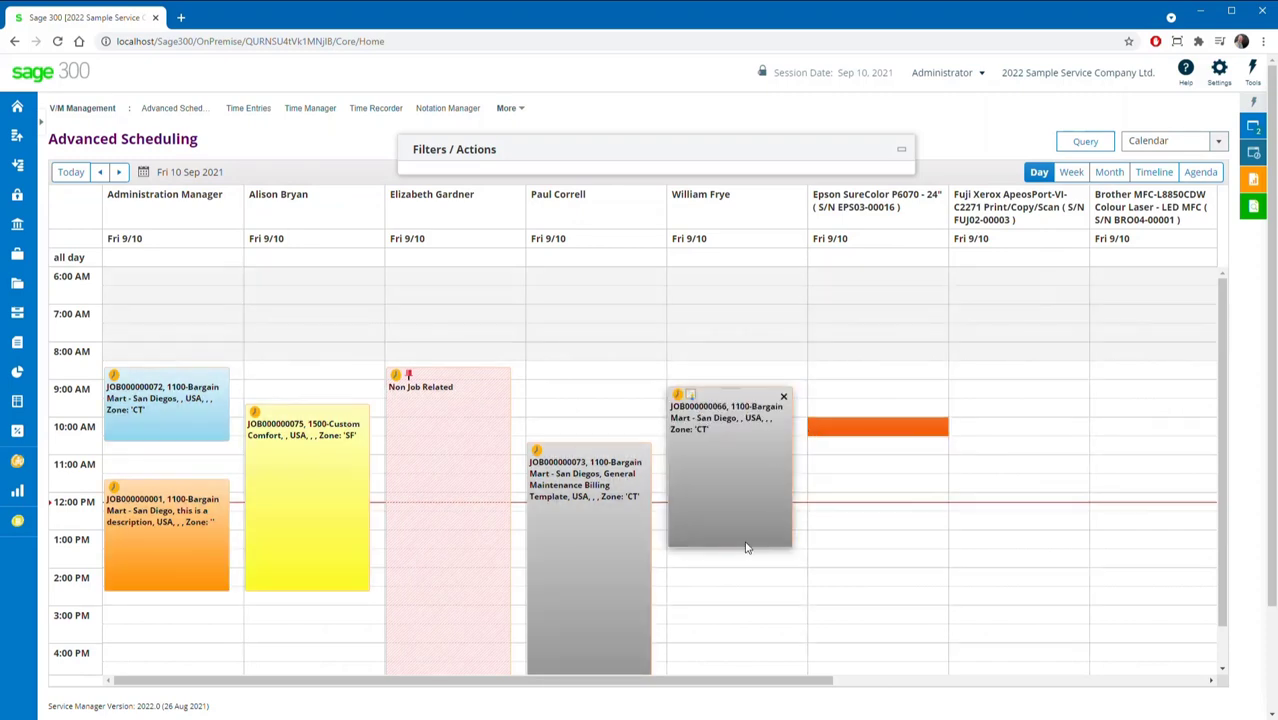
pyautogui.moveTo(742, 546); pyautogui.dragTo(745, 605)
pyautogui.click(856, 594)
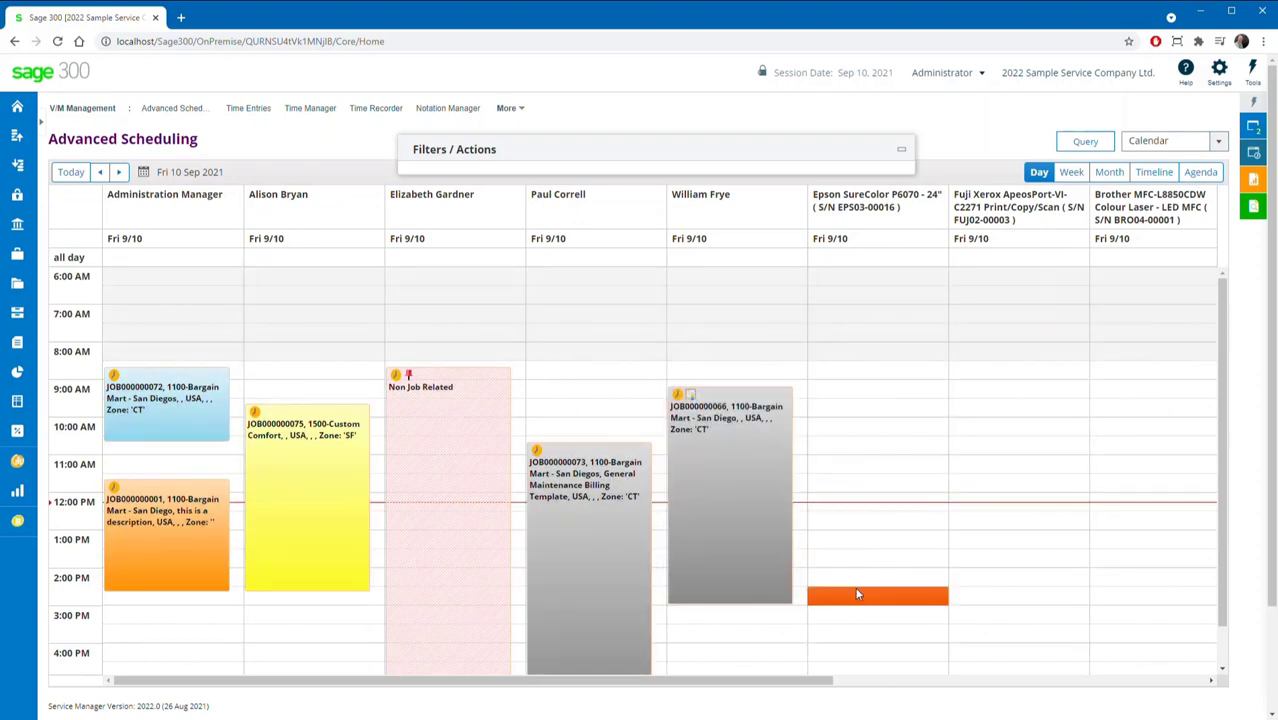
# Open the resource filters and uncheck equipment 000040, 000052 and 000072.
pyautogui.click(697, 156)
pyautogui.click(527, 190)
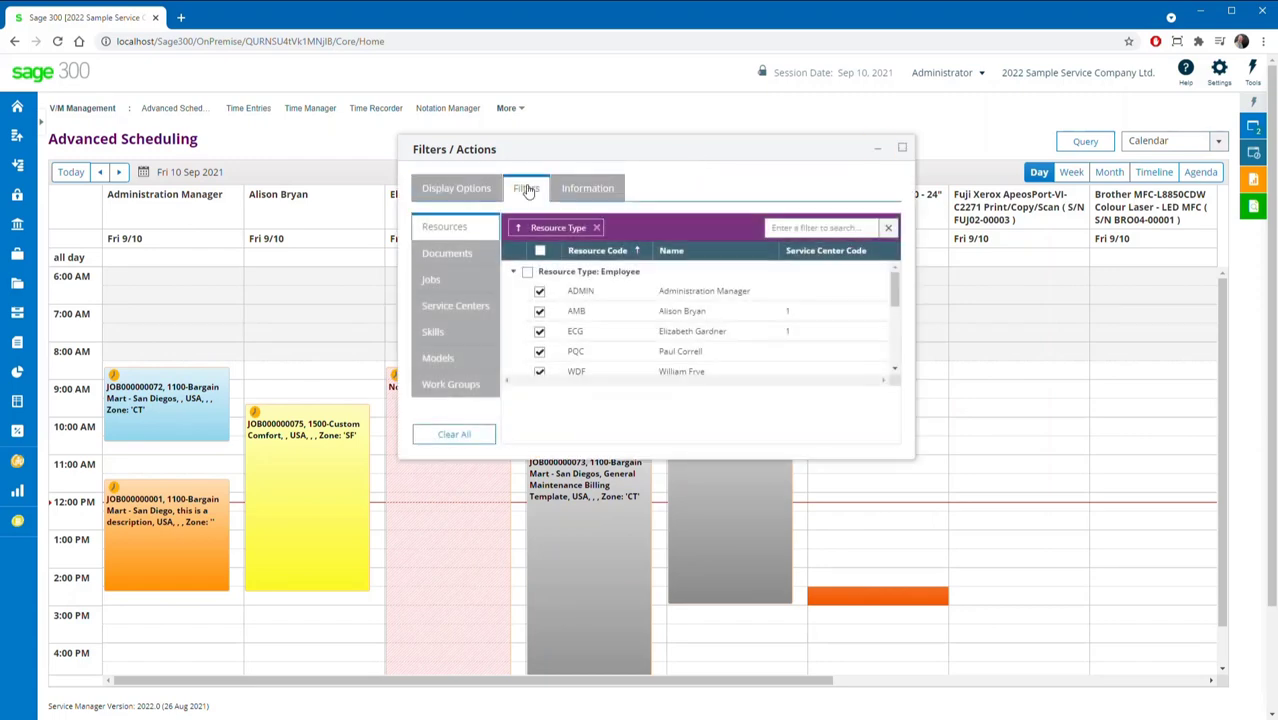
pyautogui.click(540, 412)
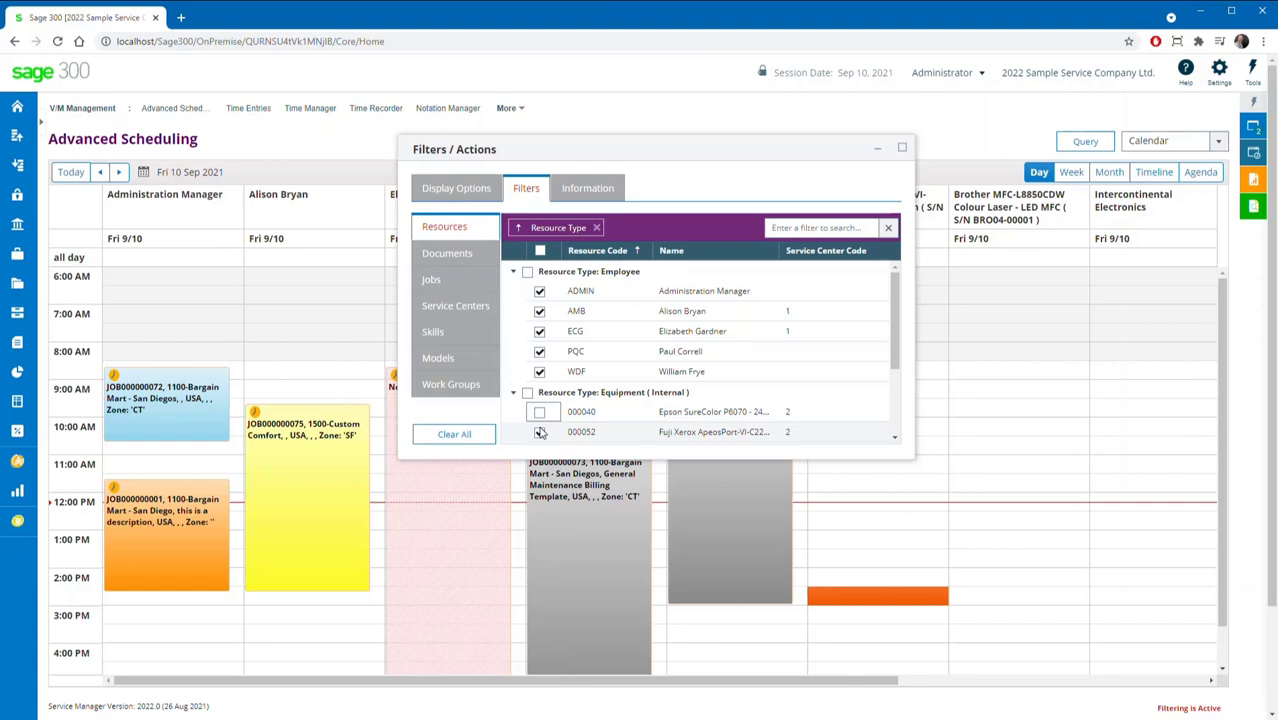
pyautogui.click(540, 432)
pyautogui.scroll(-2, 548, 378)
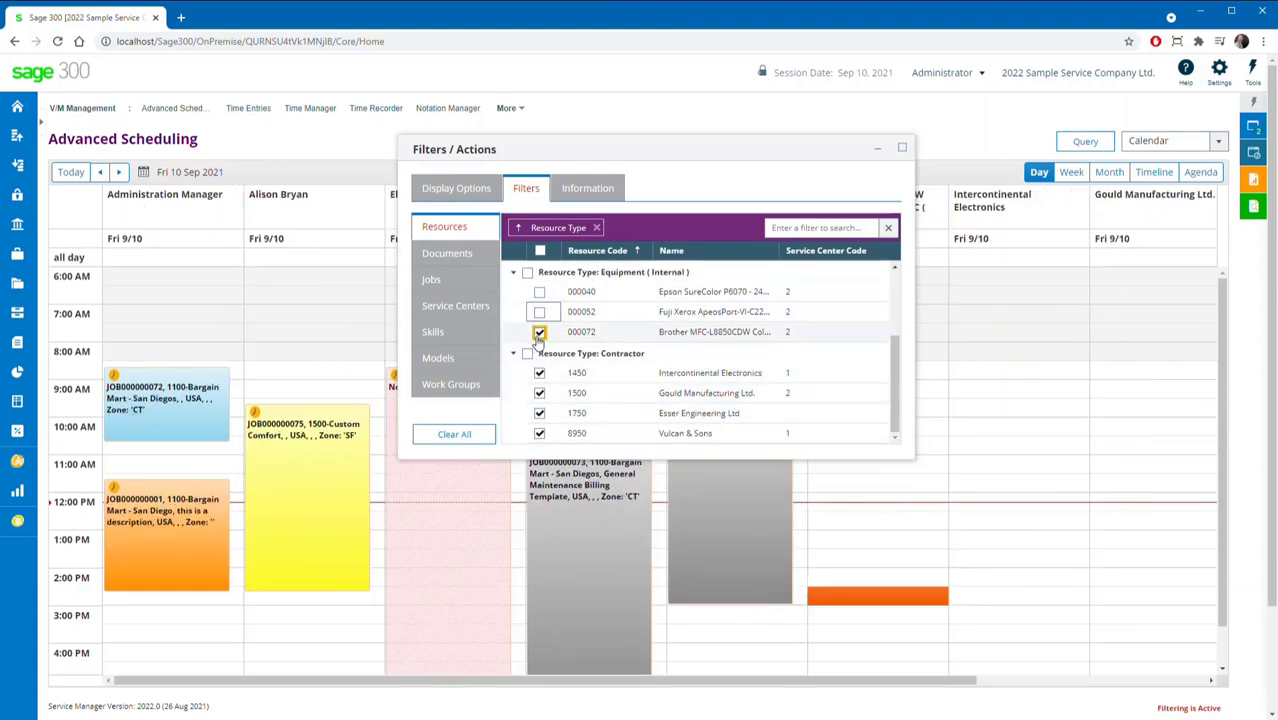
pyautogui.click(540, 332)
# Uncheck contractors 1450, 1500, 1750 and 8950, keeping the ADMIN resource shown.
pyautogui.click(540, 373)
pyautogui.click(540, 393)
pyautogui.click(540, 413)
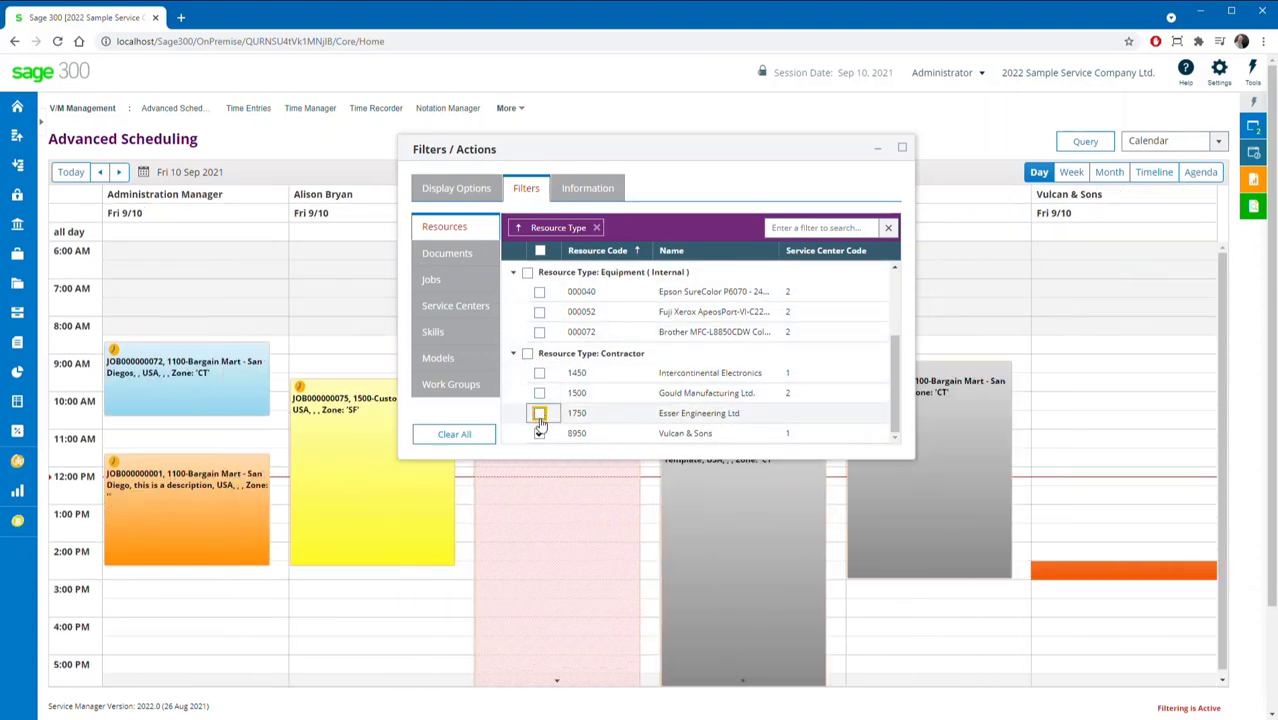
pyautogui.click(540, 433)
pyautogui.scroll(3, 712, 370)
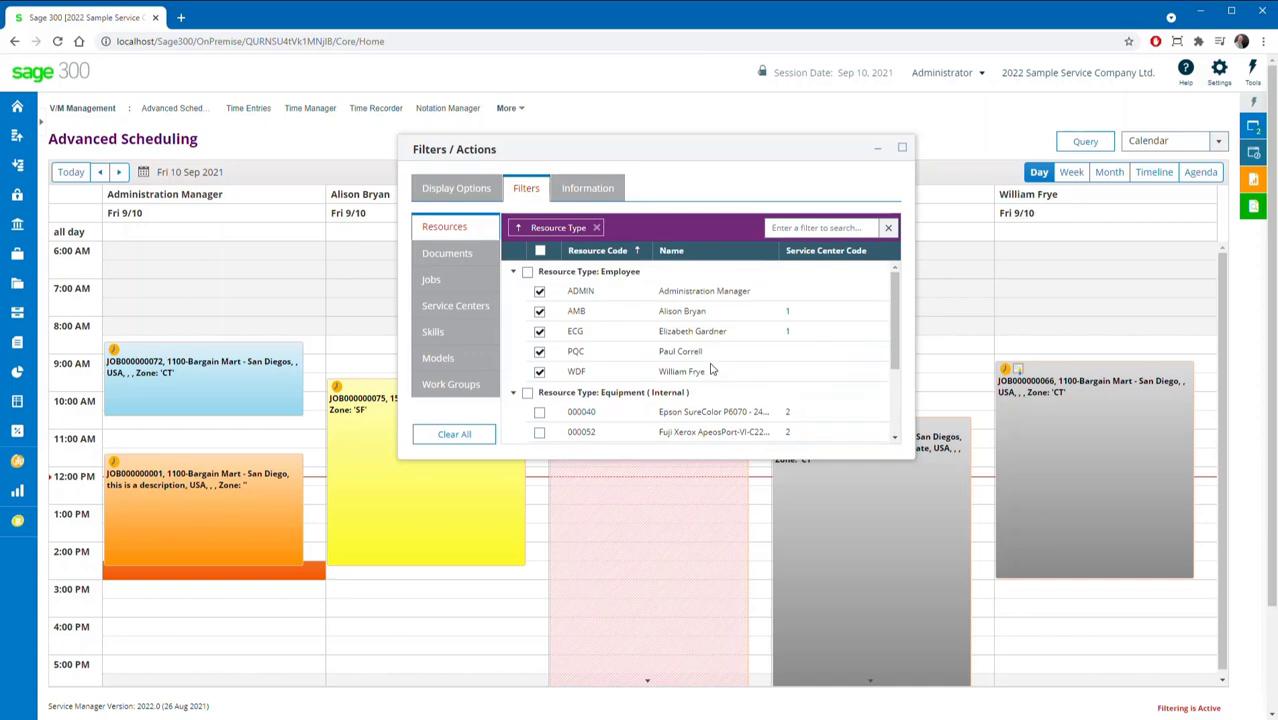
pyautogui.click(539, 292)
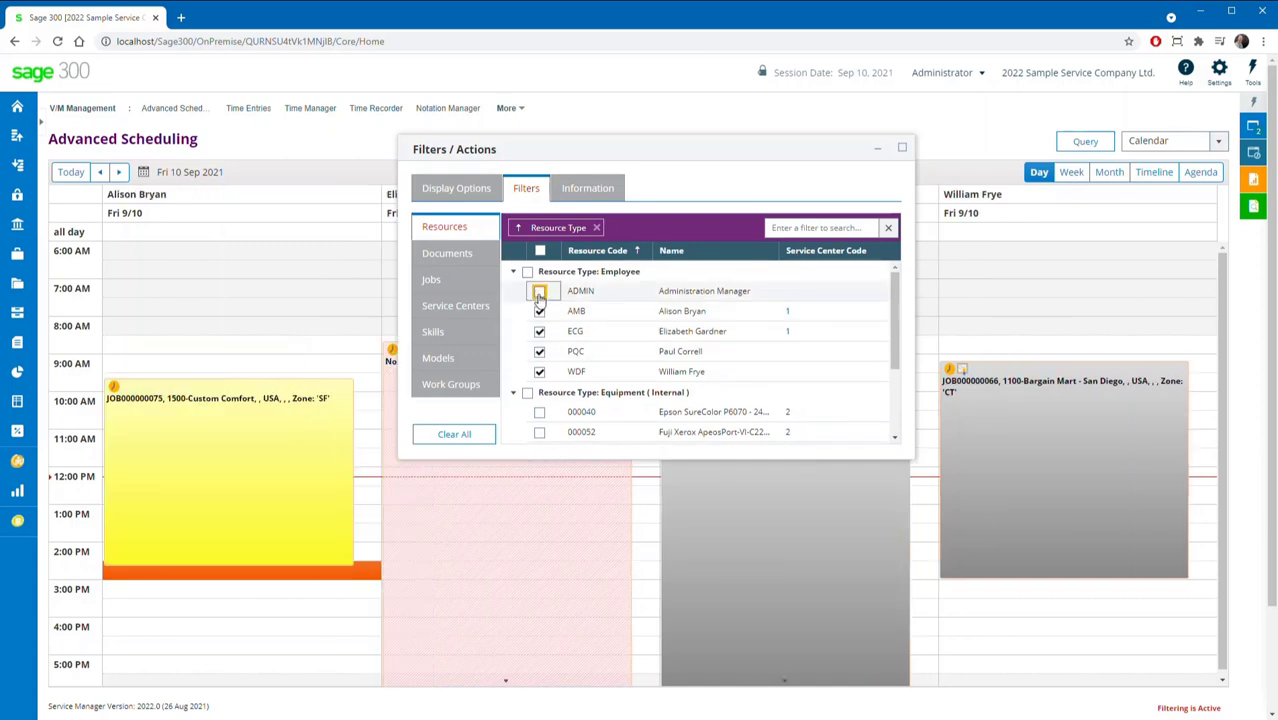
pyautogui.click(539, 292)
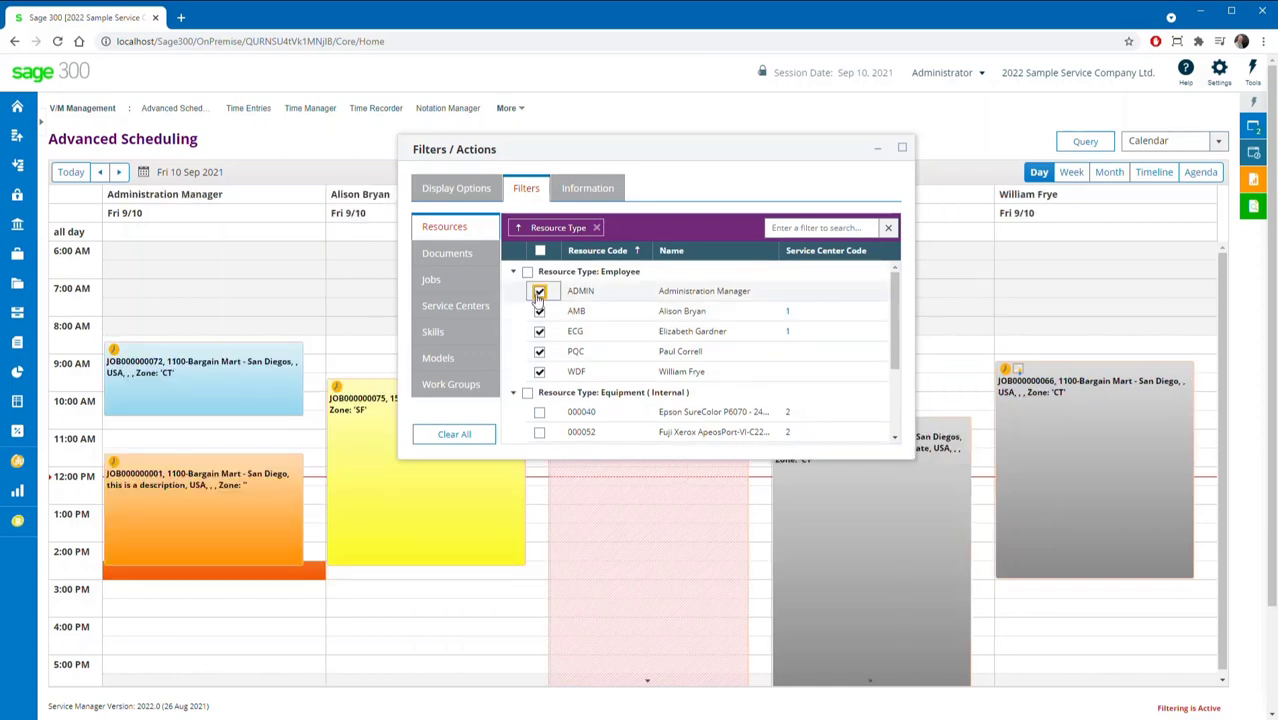
# Preview the calendar with jobs coloured by Document Status.
pyautogui.click(465, 196)
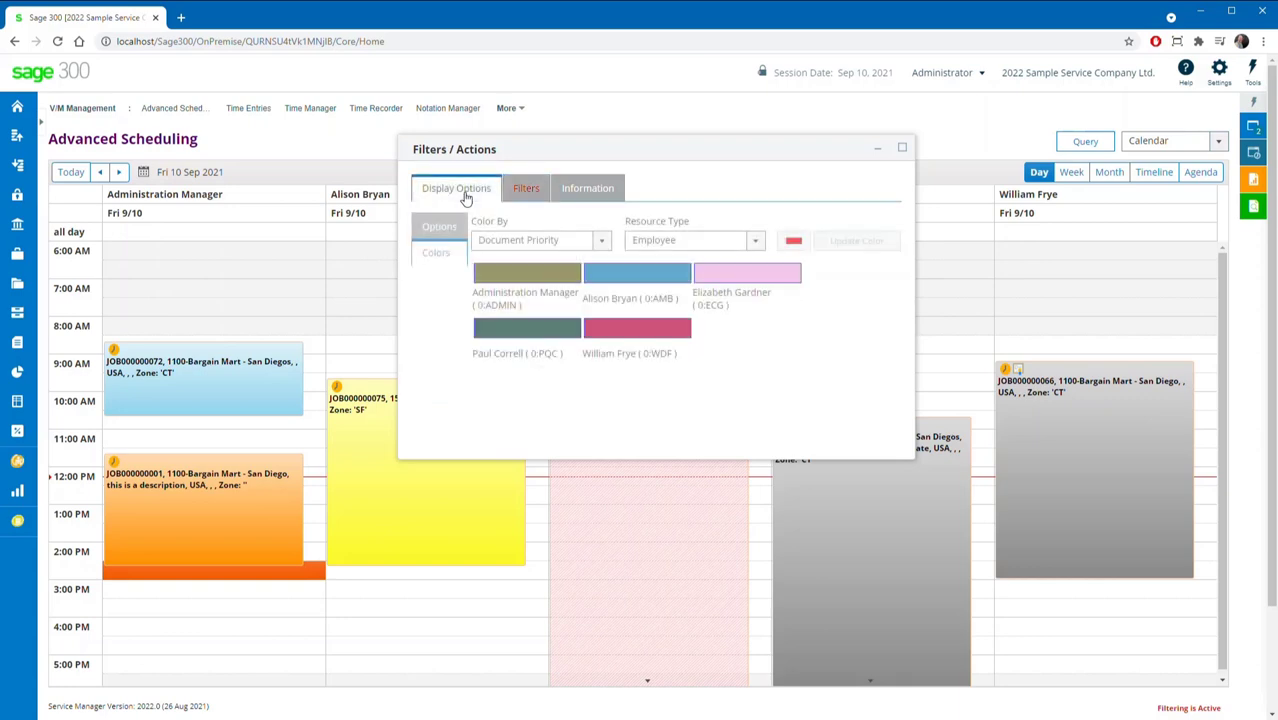
pyautogui.click(559, 249)
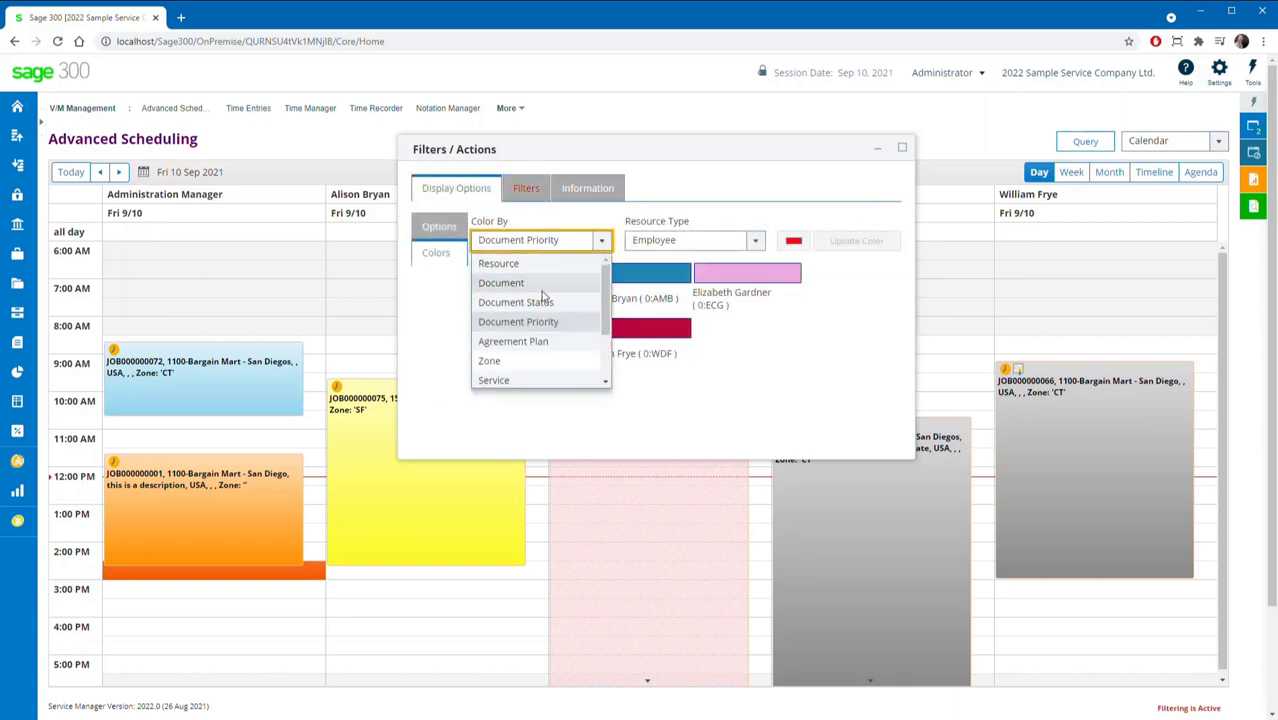
pyautogui.click(548, 304)
pyautogui.click(728, 158)
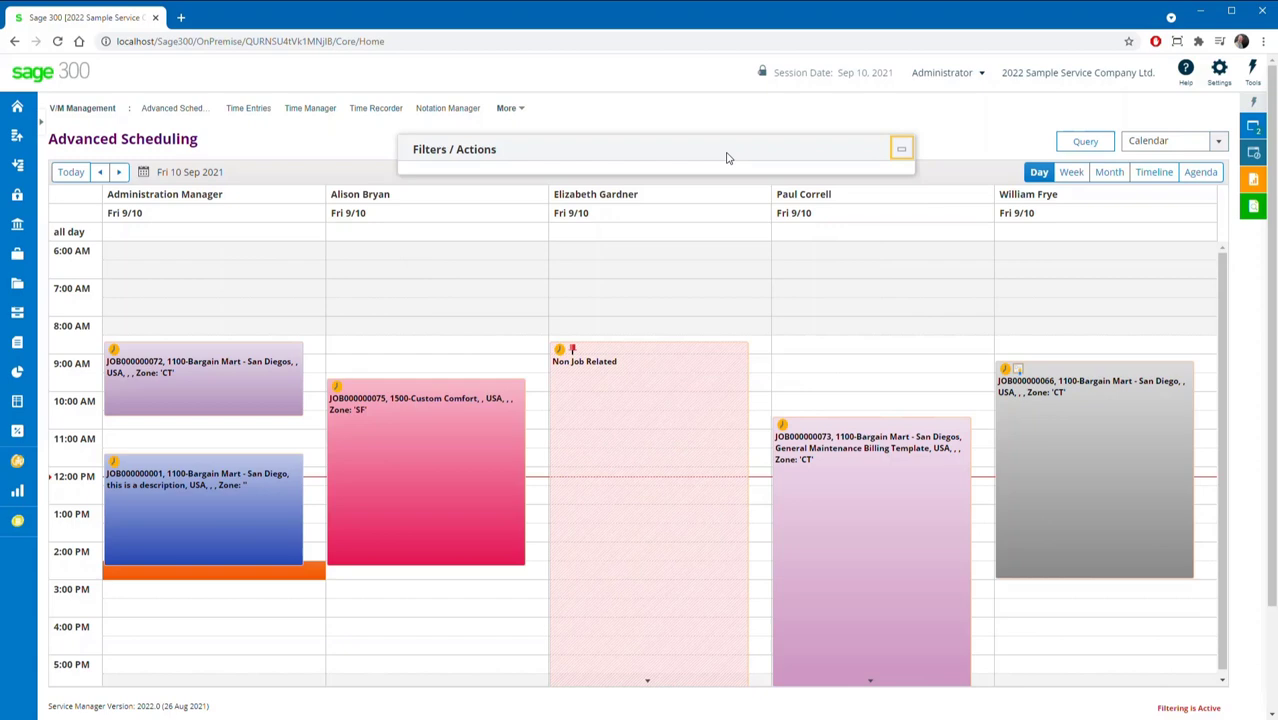
pyautogui.click(754, 149)
# Try Document Priority colouring, then settle on colouring by Resource and collapse the panel.
pyautogui.click(500, 241)
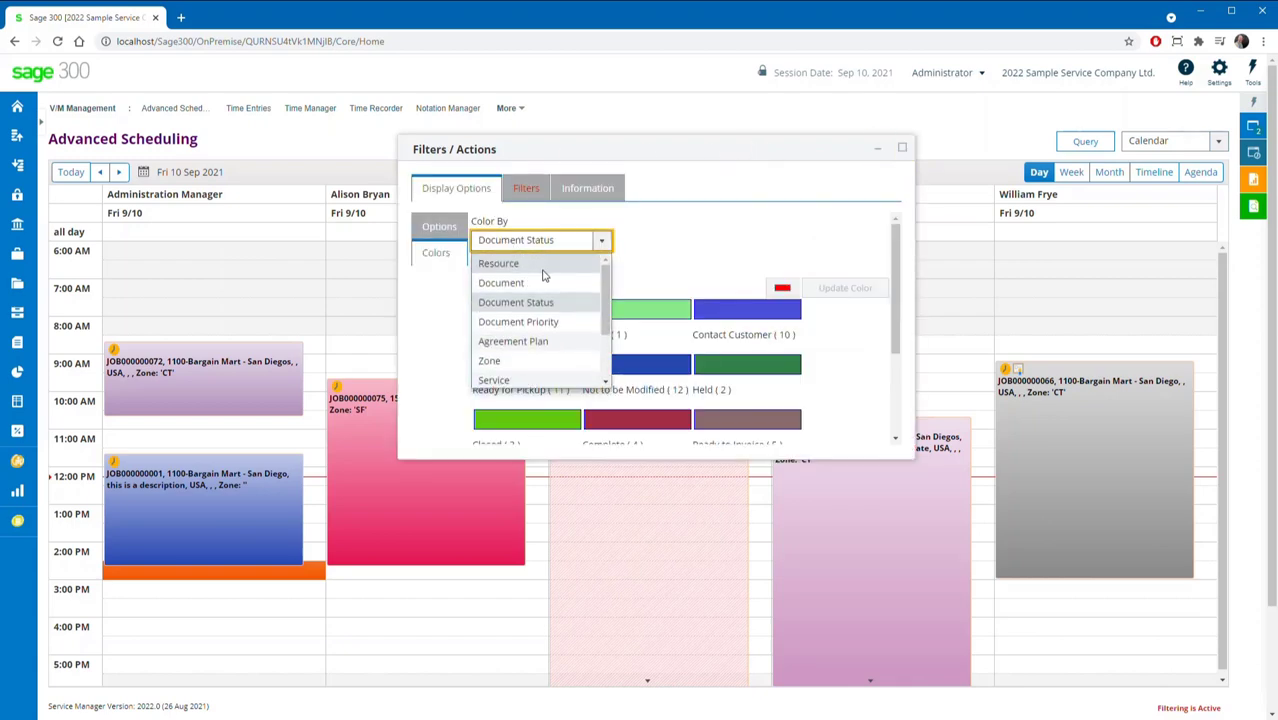
pyautogui.click(537, 321)
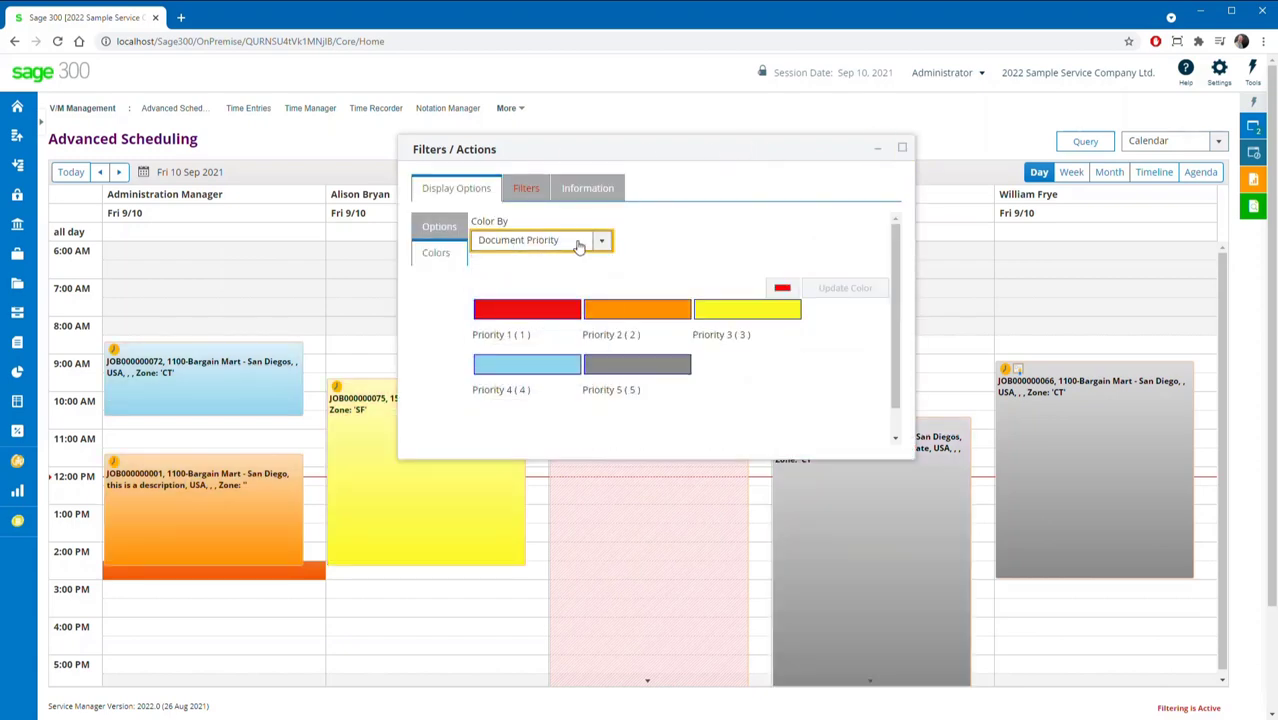
pyautogui.click(579, 243)
pyautogui.click(513, 263)
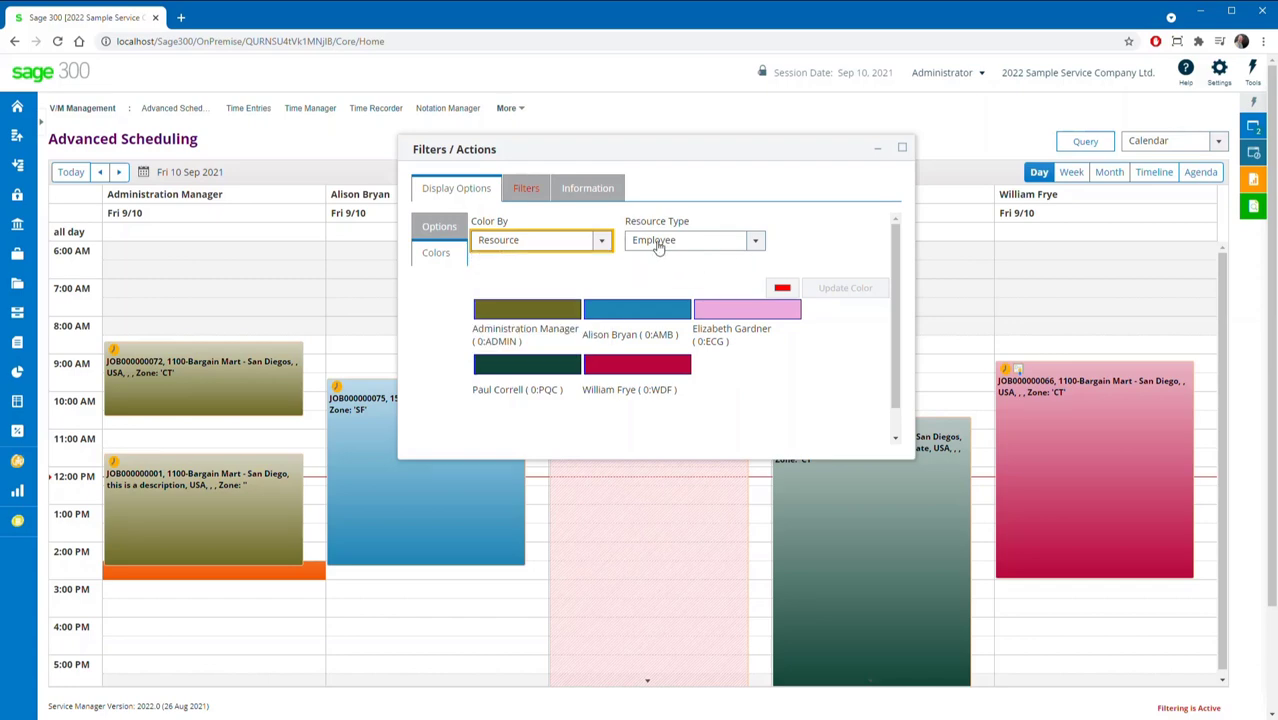
pyautogui.click(713, 153)
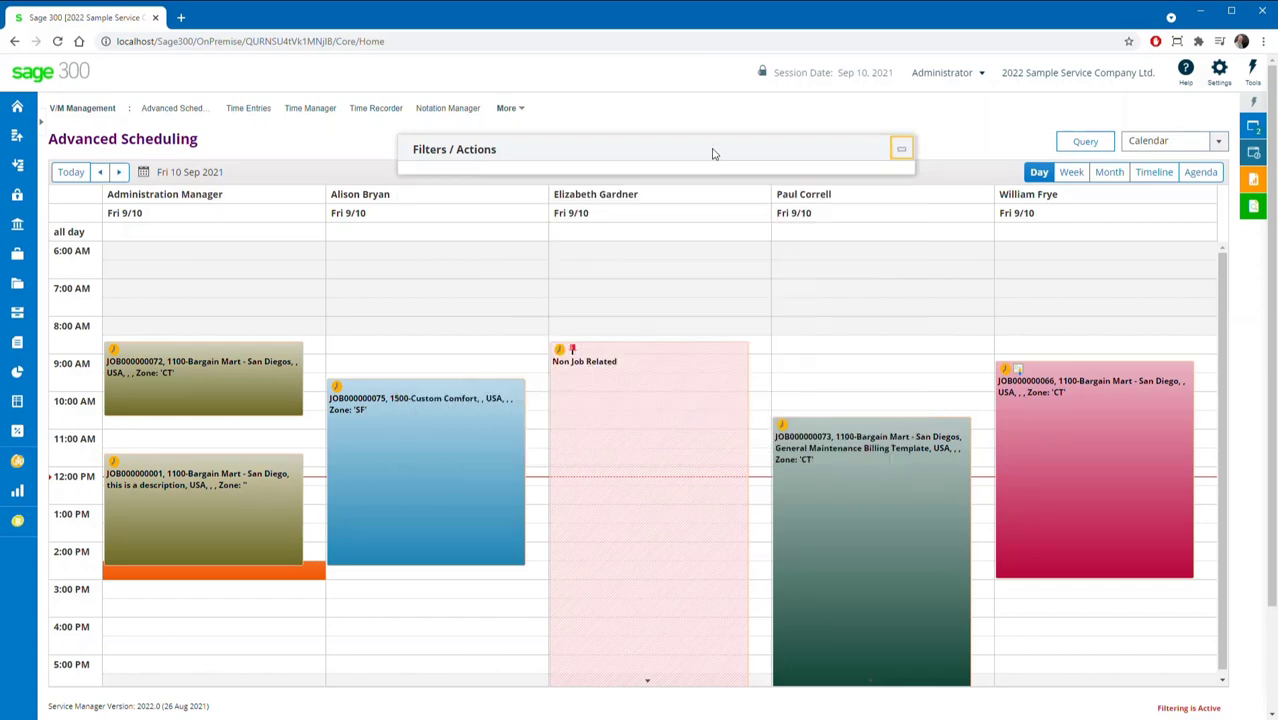
pyautogui.click(867, 361)
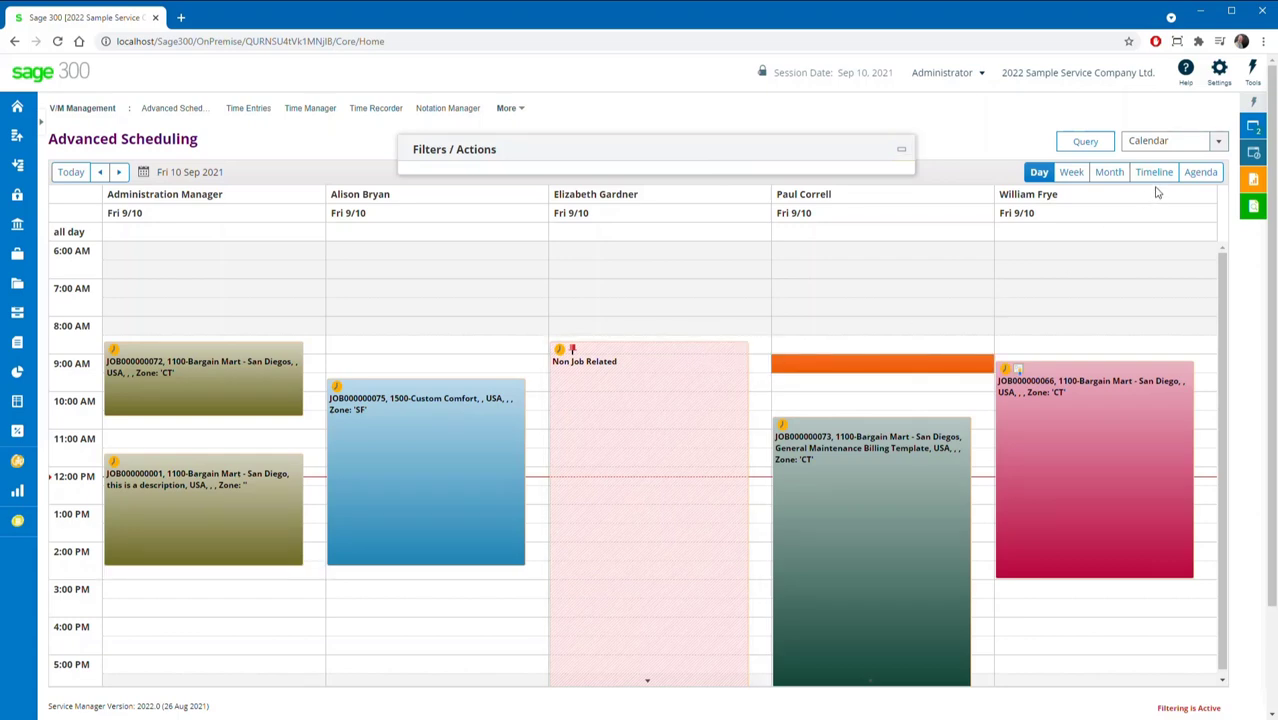
# Open V/M Discover from Recently Used Windows to show the Service Manager dashboard.
pyautogui.click(1252, 154)
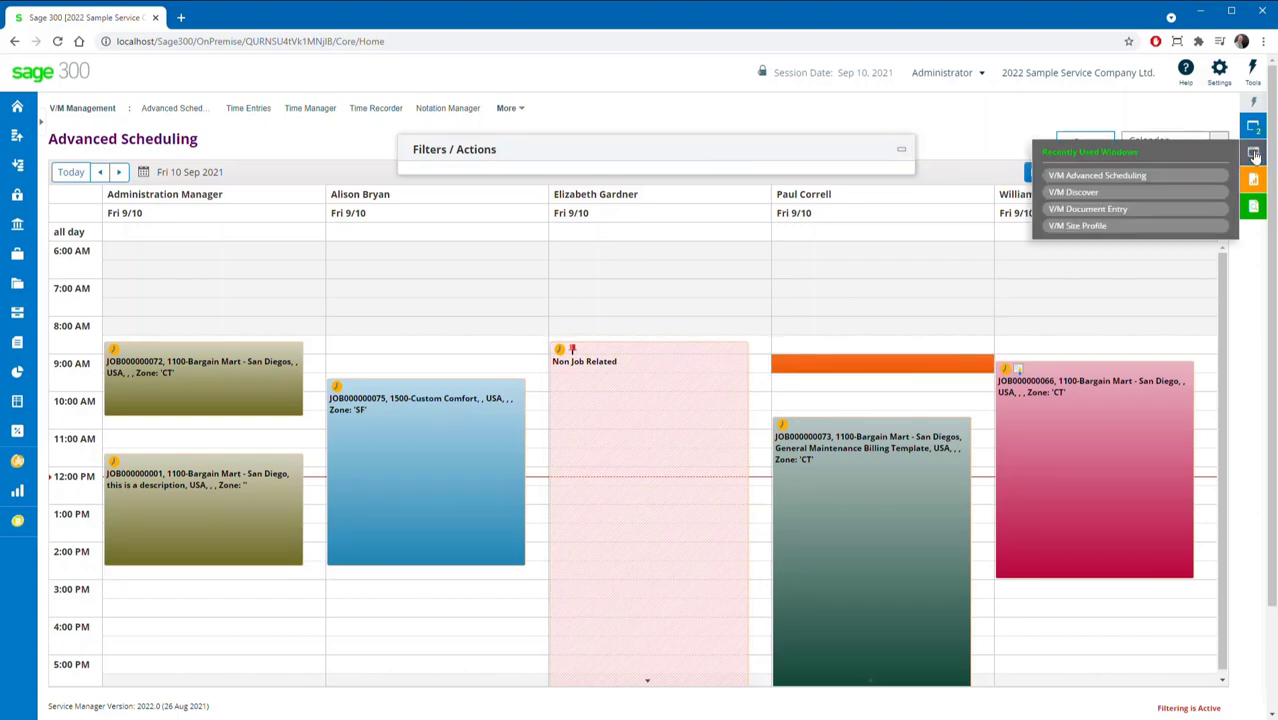
pyautogui.click(1114, 193)
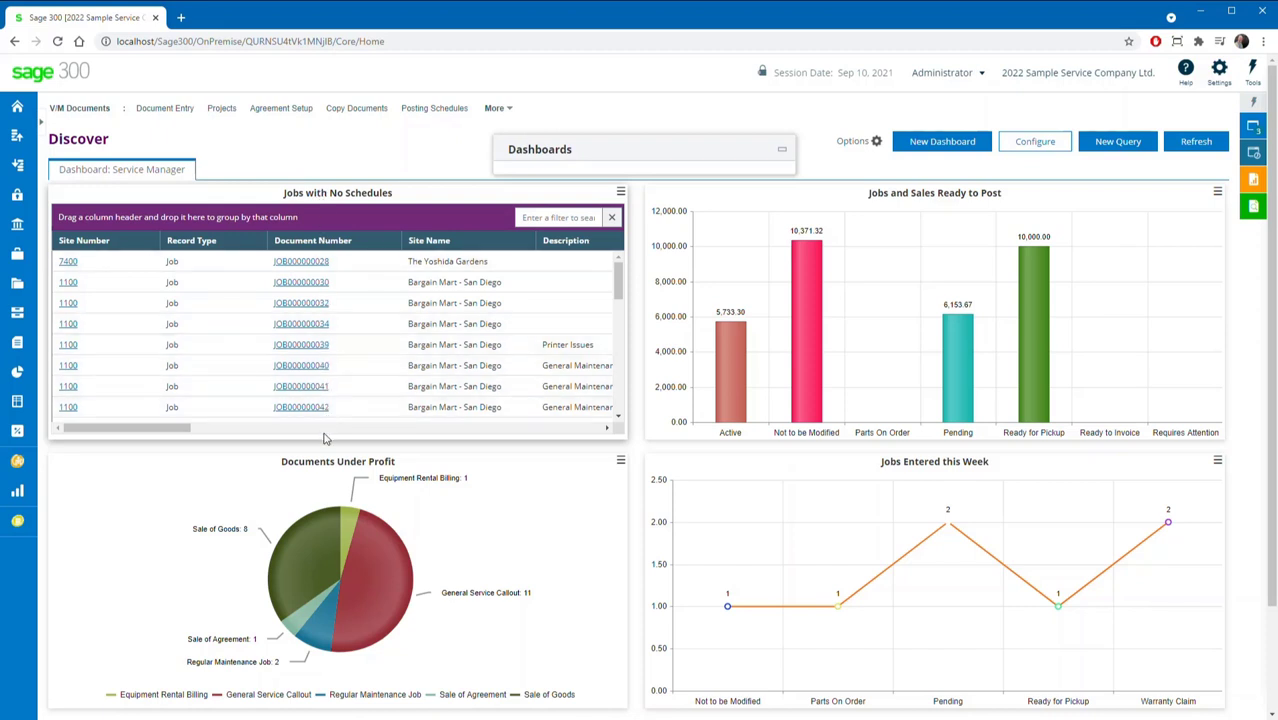
pyautogui.moveTo(186, 428)
pyautogui.mouseDown()
pyautogui.moveTo(212, 428)
pyautogui.moveTo(188, 428)
pyautogui.mouseUp()
pyautogui.moveTo(332, 195); pyautogui.dragTo(425, 199)
pyautogui.click(425, 199)
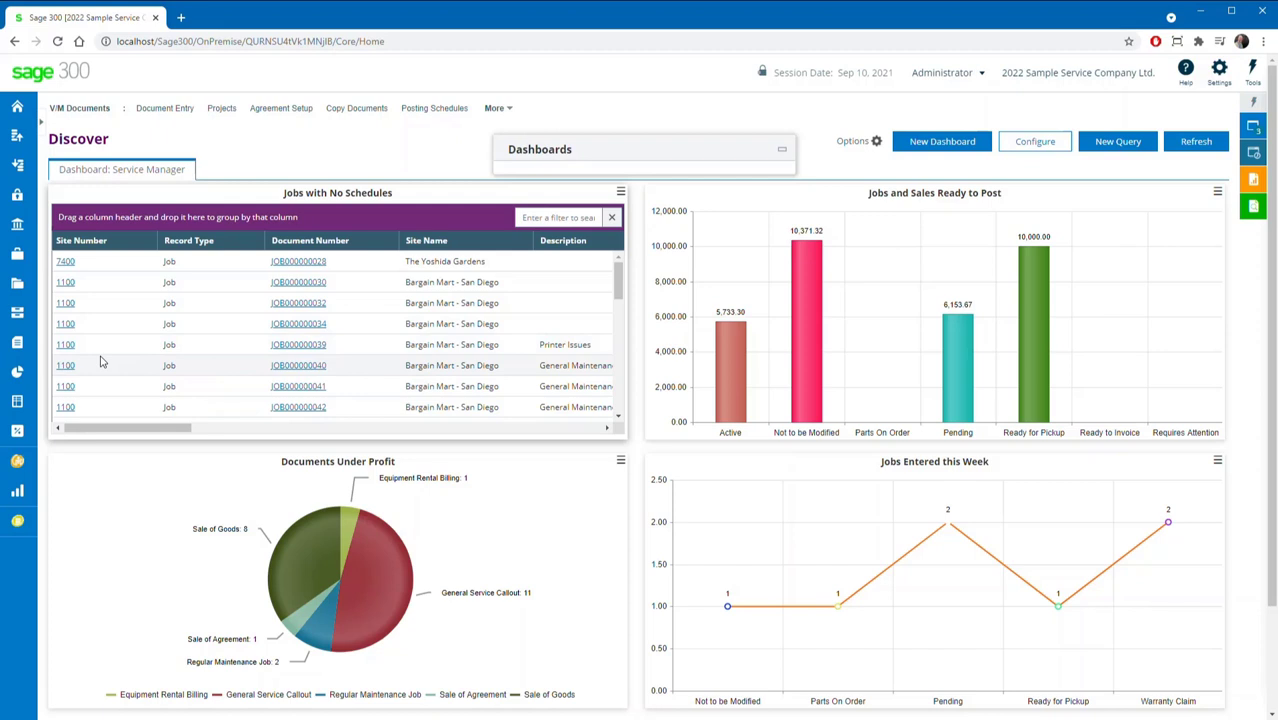
pyautogui.click(71, 346)
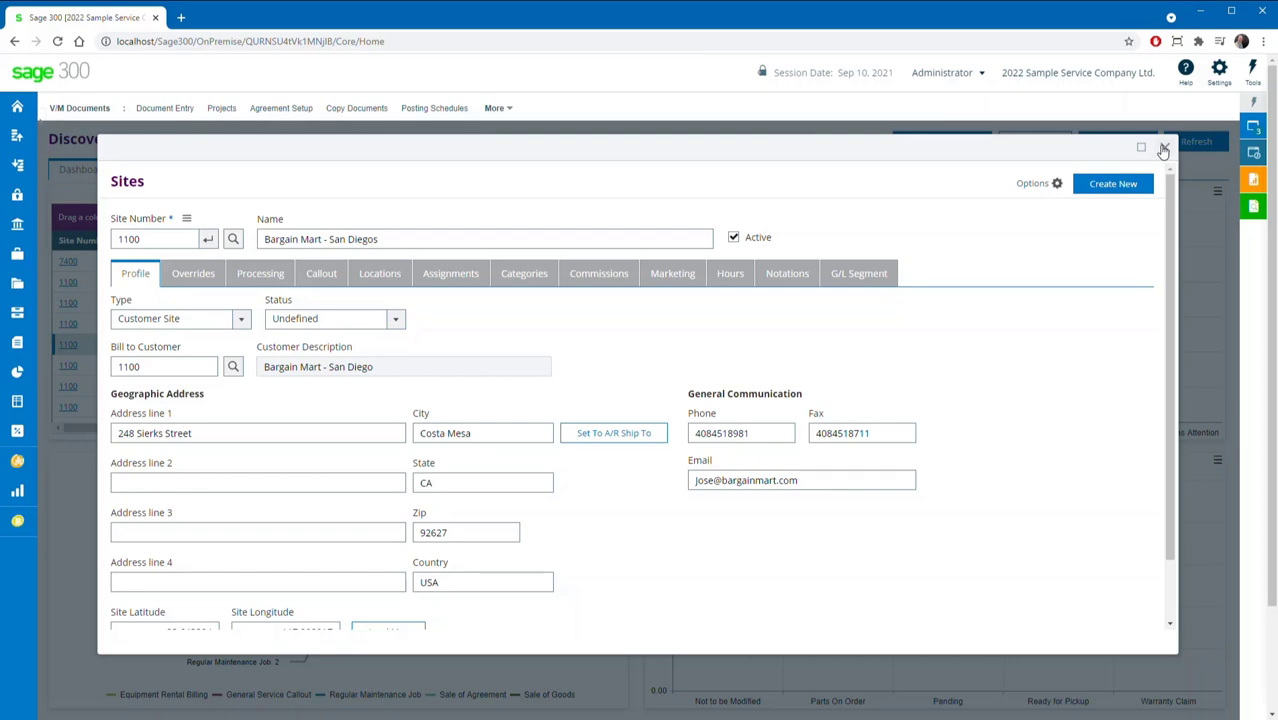
pyautogui.click(1164, 149)
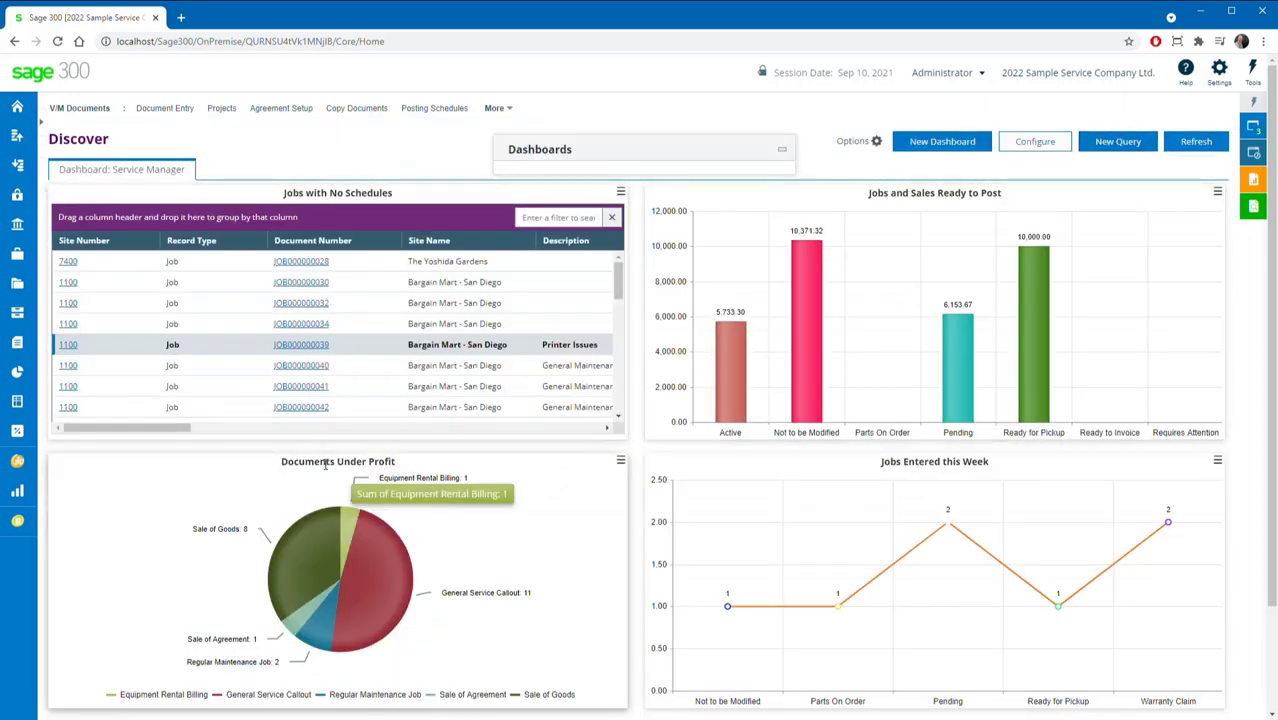
# Refresh the Documents Under Profit chart, then refresh the entire Service Manager dashboard.
pyautogui.moveTo(305, 567)
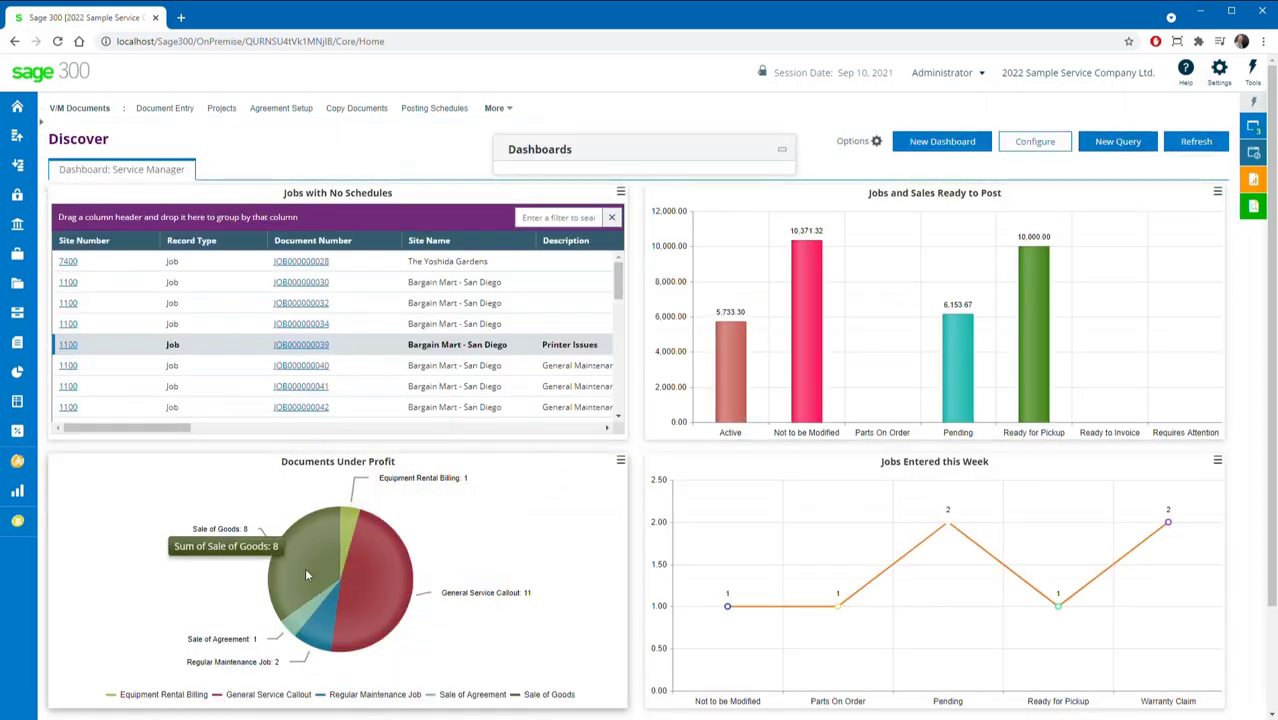
pyautogui.click(620, 460)
pyautogui.click(680, 506)
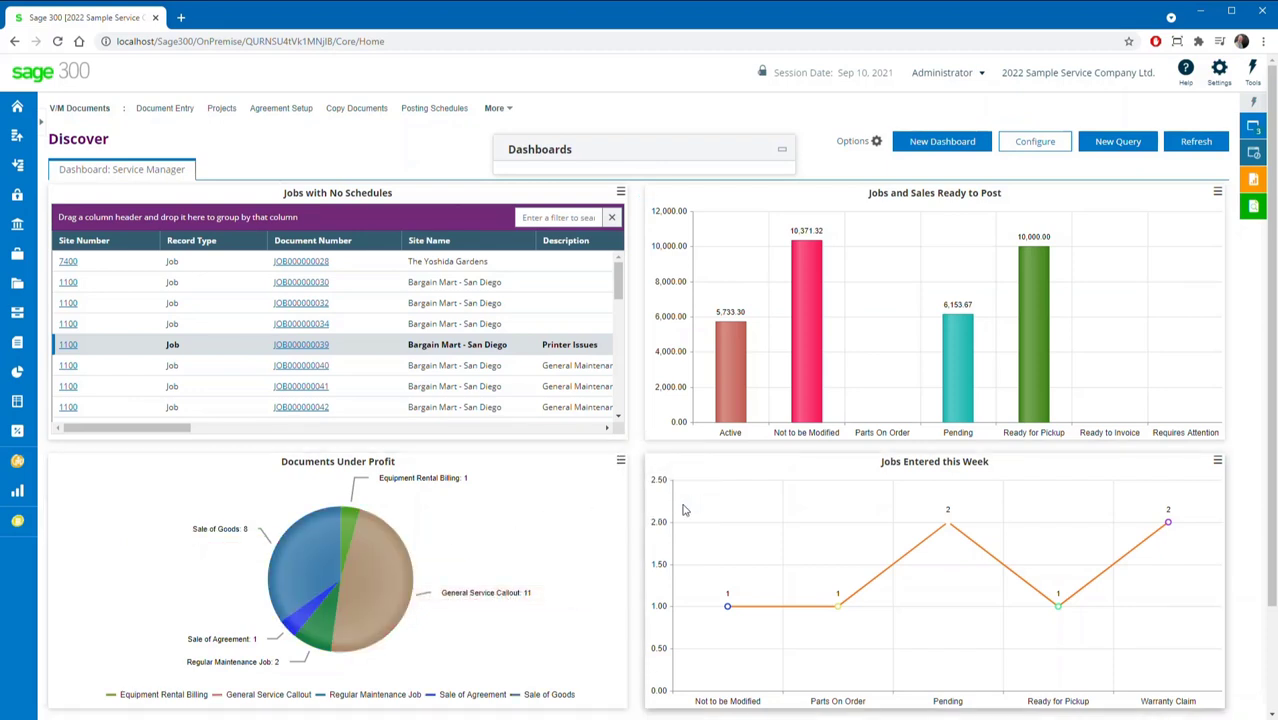
pyautogui.click(1200, 145)
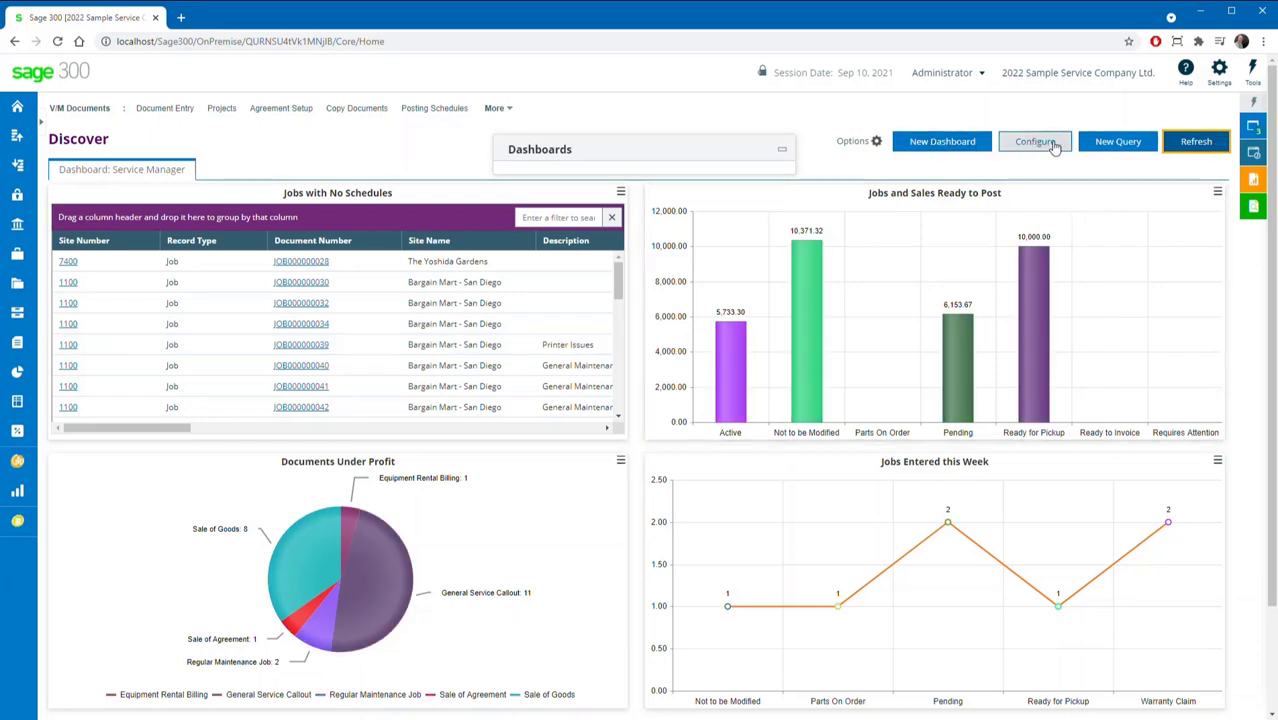
# Create a new Documents Search query titled 'Jobs for 1100 ready to'.
pyautogui.click(1114, 146)
pyautogui.click(597, 242)
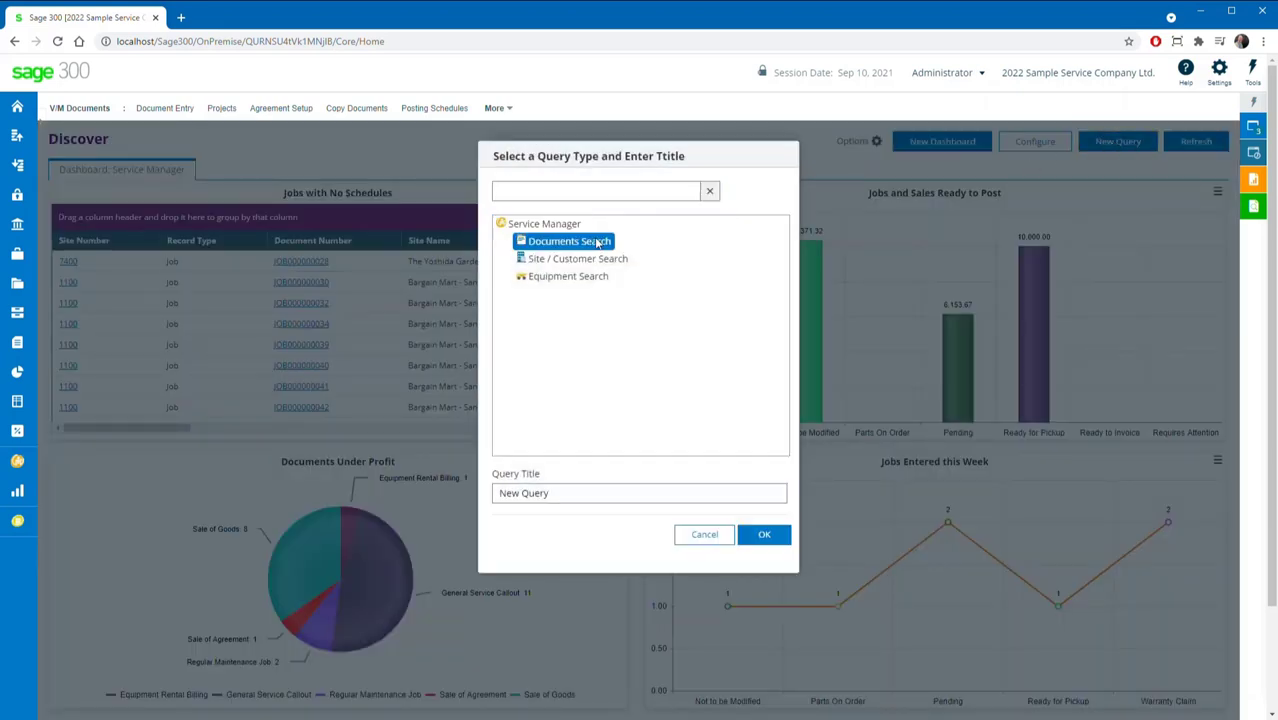
pyautogui.click(581, 496)
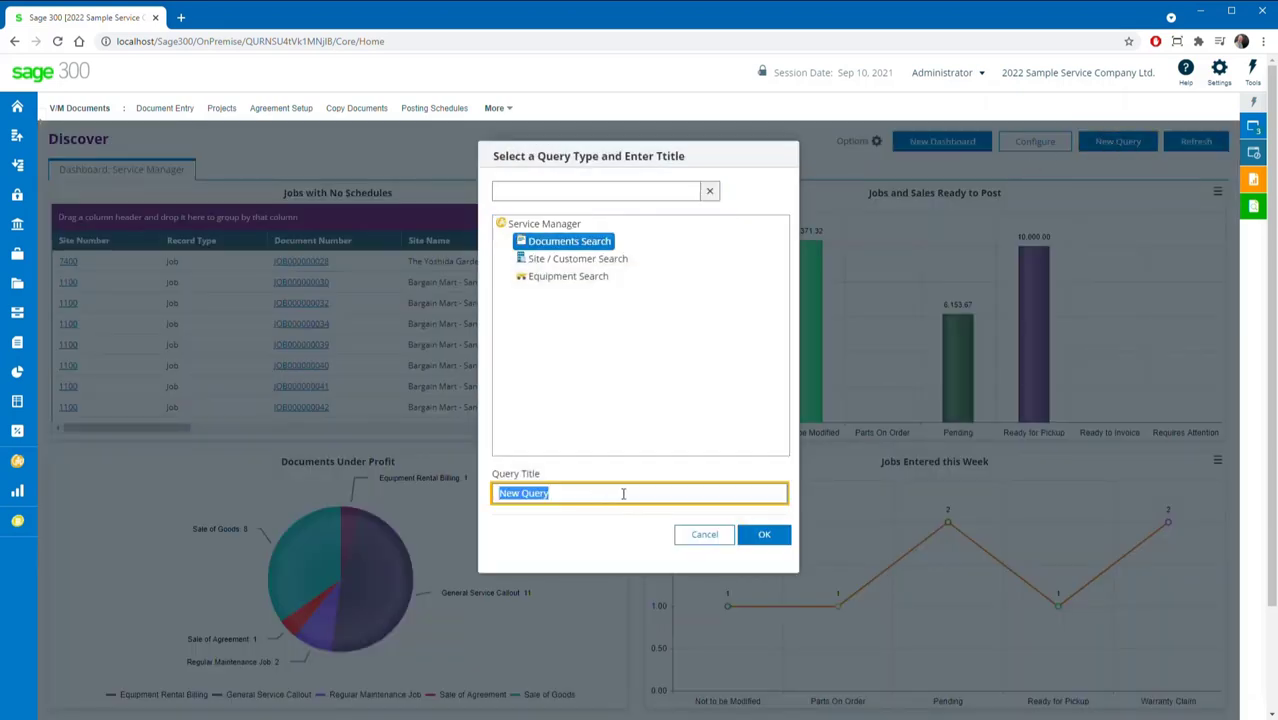
pyautogui.write('Jobs for 1100 read')
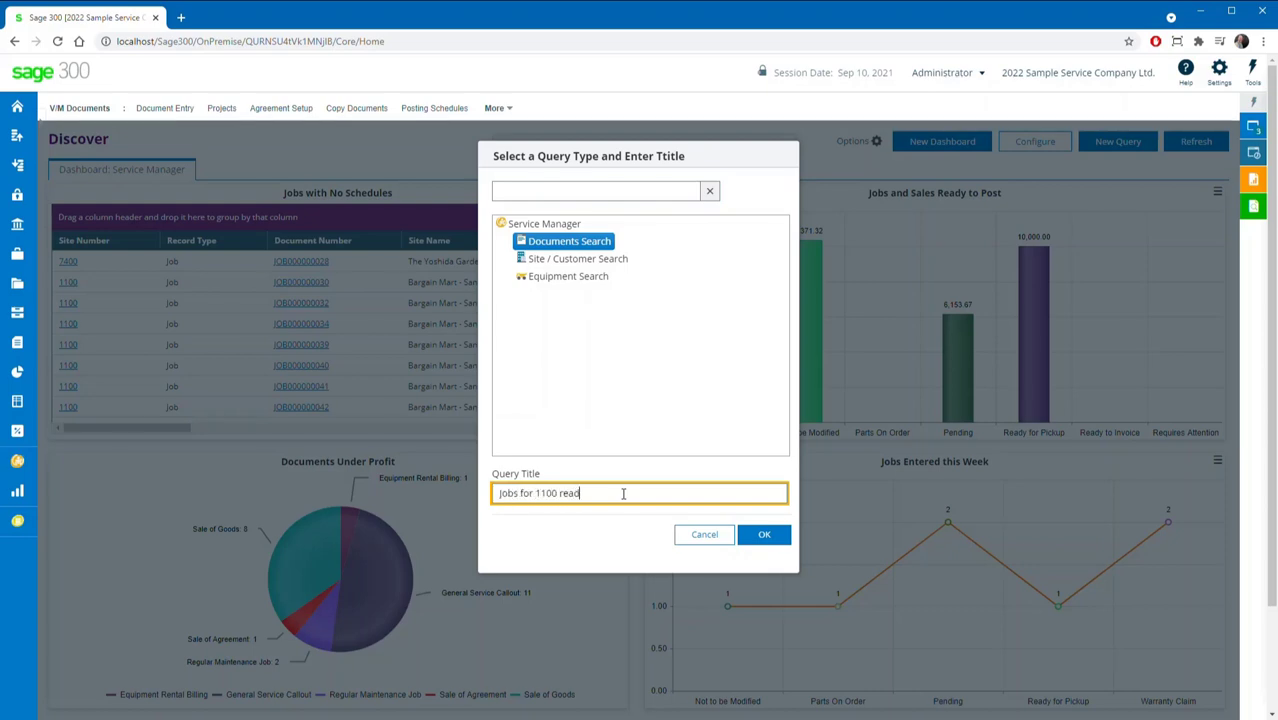
pyautogui.write('y to Post.')
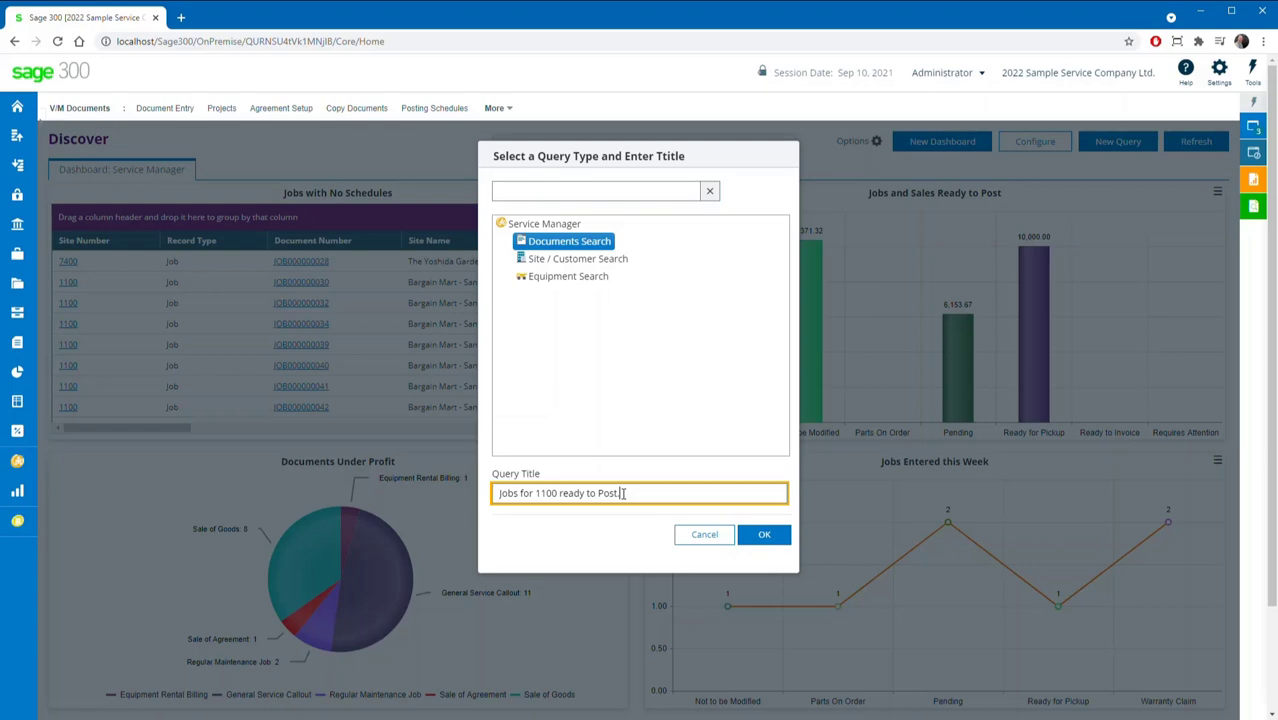
pyautogui.click(765, 535)
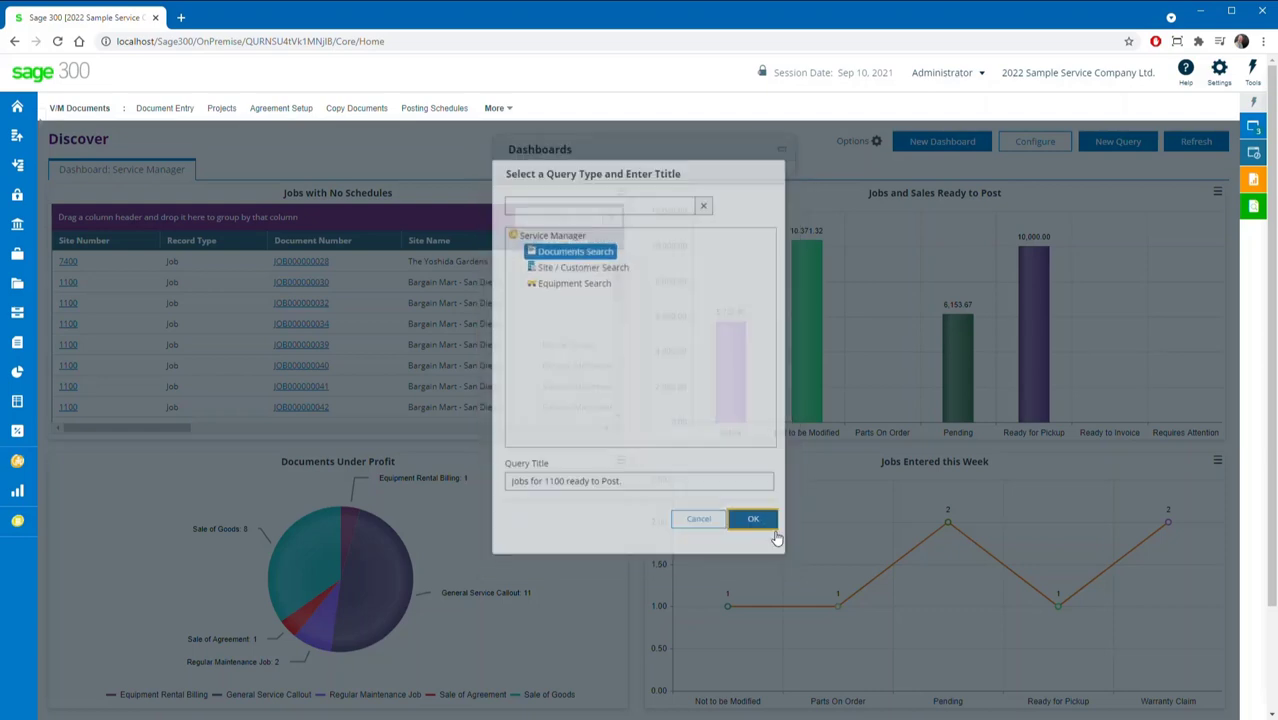
pyautogui.scroll(-2, 704, 449)
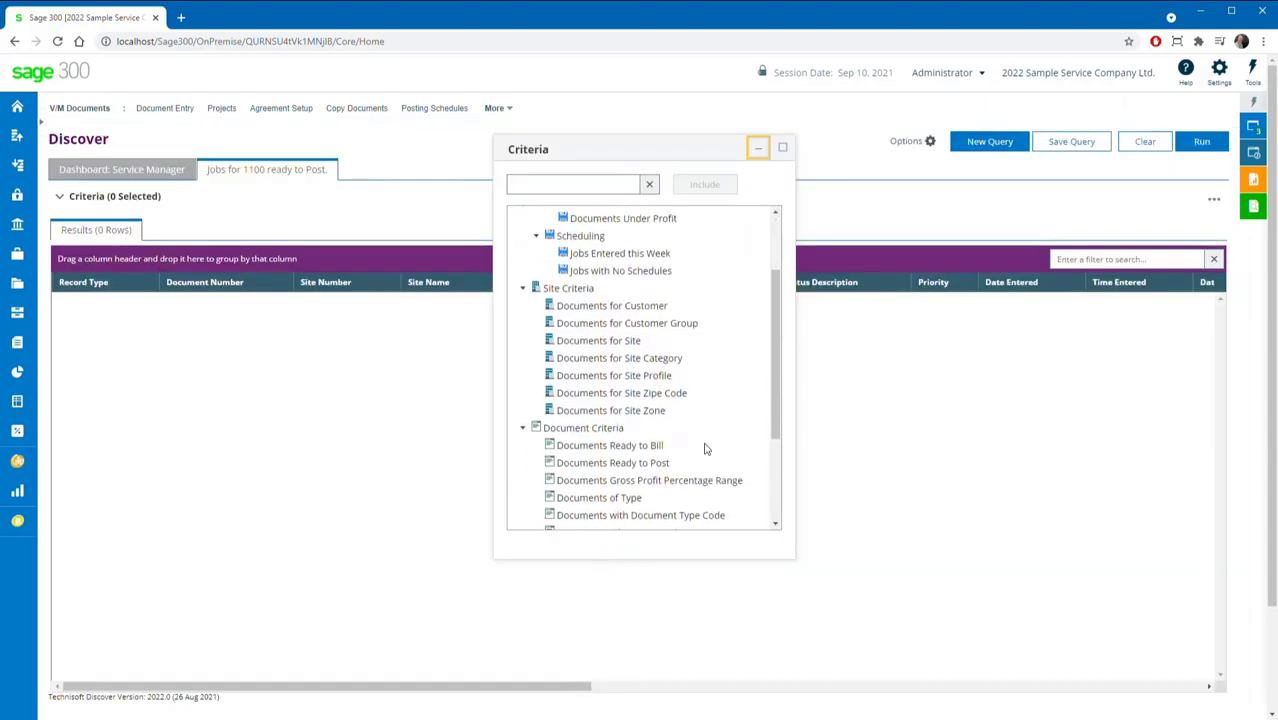
pyautogui.scroll(2, 650, 380)
pyautogui.click(588, 232)
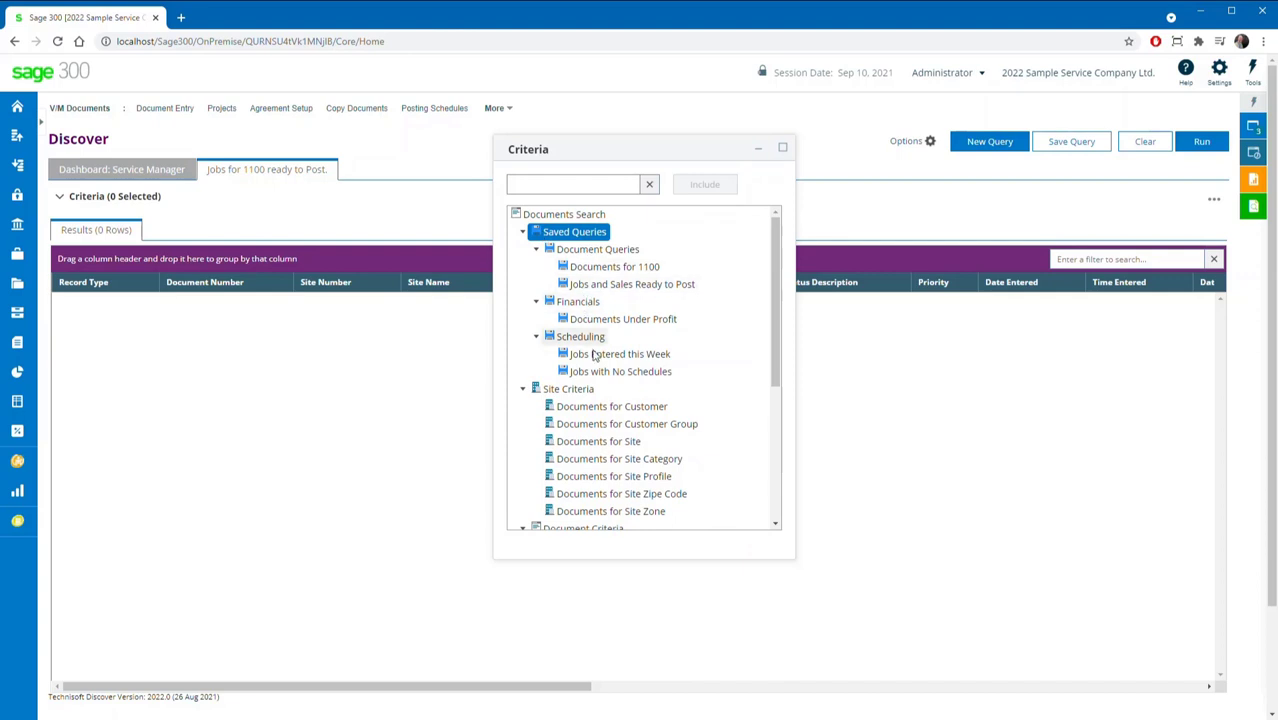
pyautogui.click(523, 233)
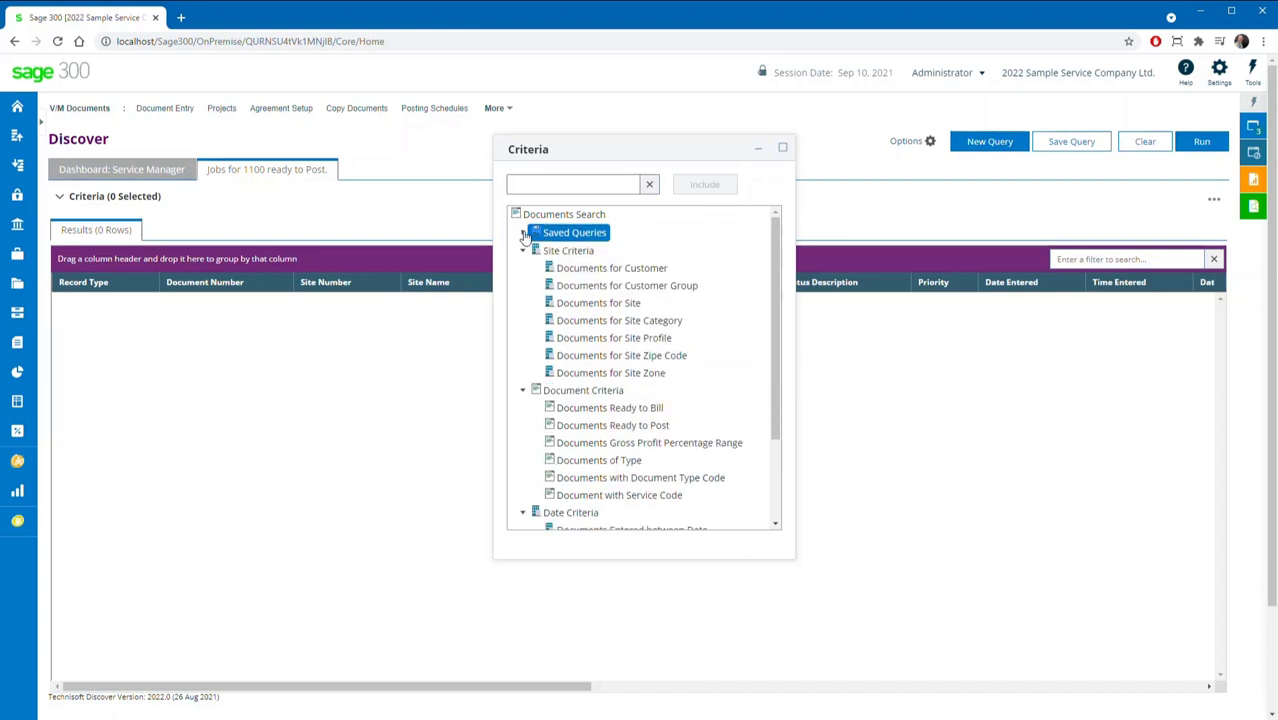
# Add a Documents for Site criterion with site code 1100.
pyautogui.click(564, 186)
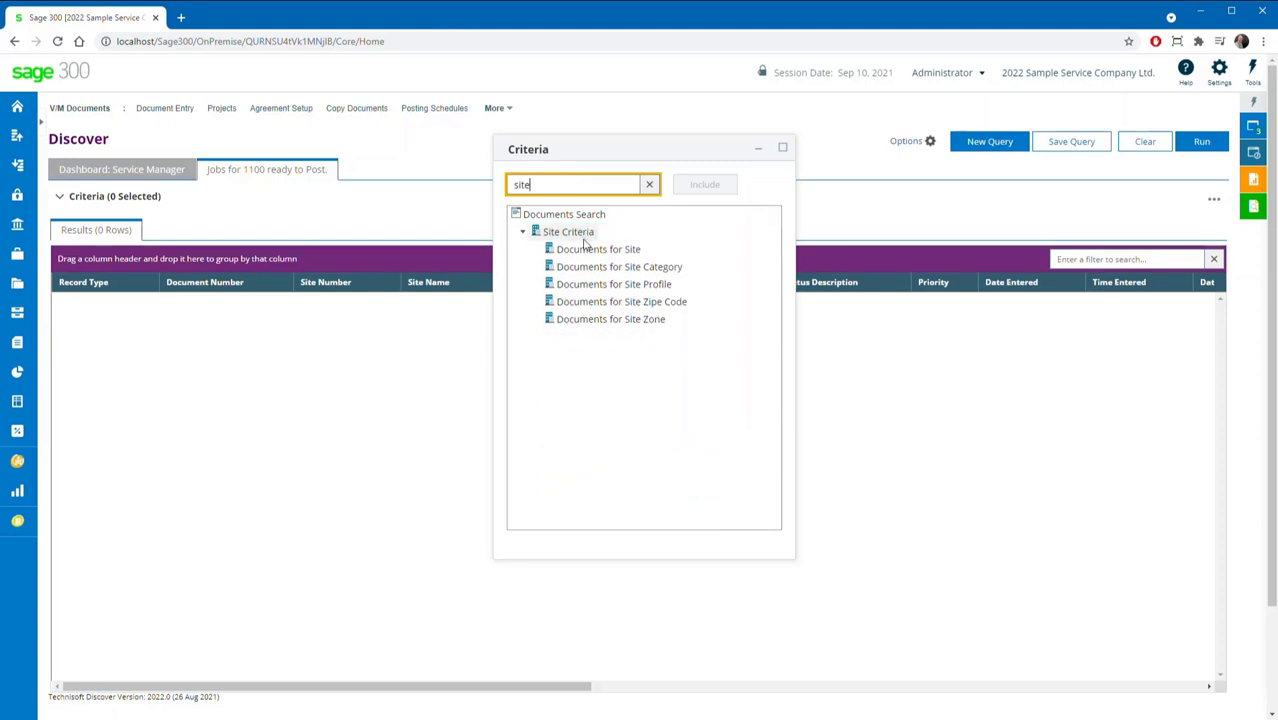
pyautogui.click(612, 251)
pyautogui.moveTo(614, 254); pyautogui.dragTo(394, 221)
pyautogui.click(174, 261)
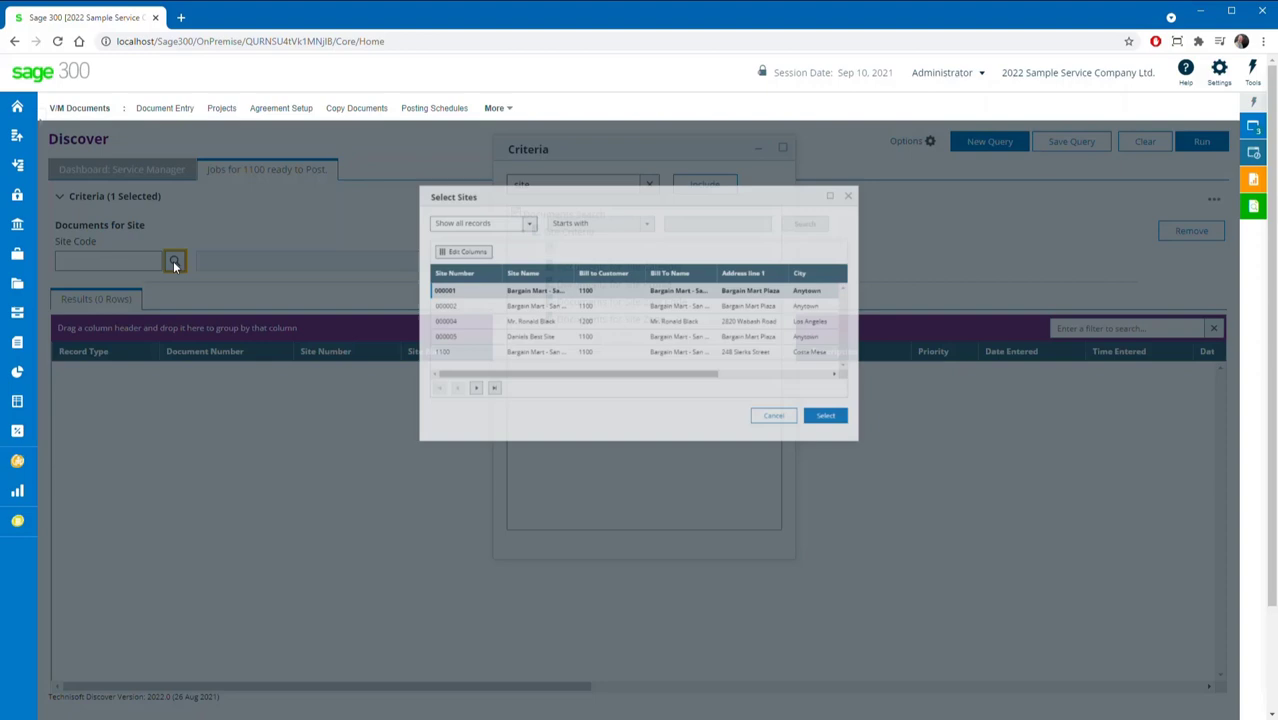
pyautogui.click(396, 368)
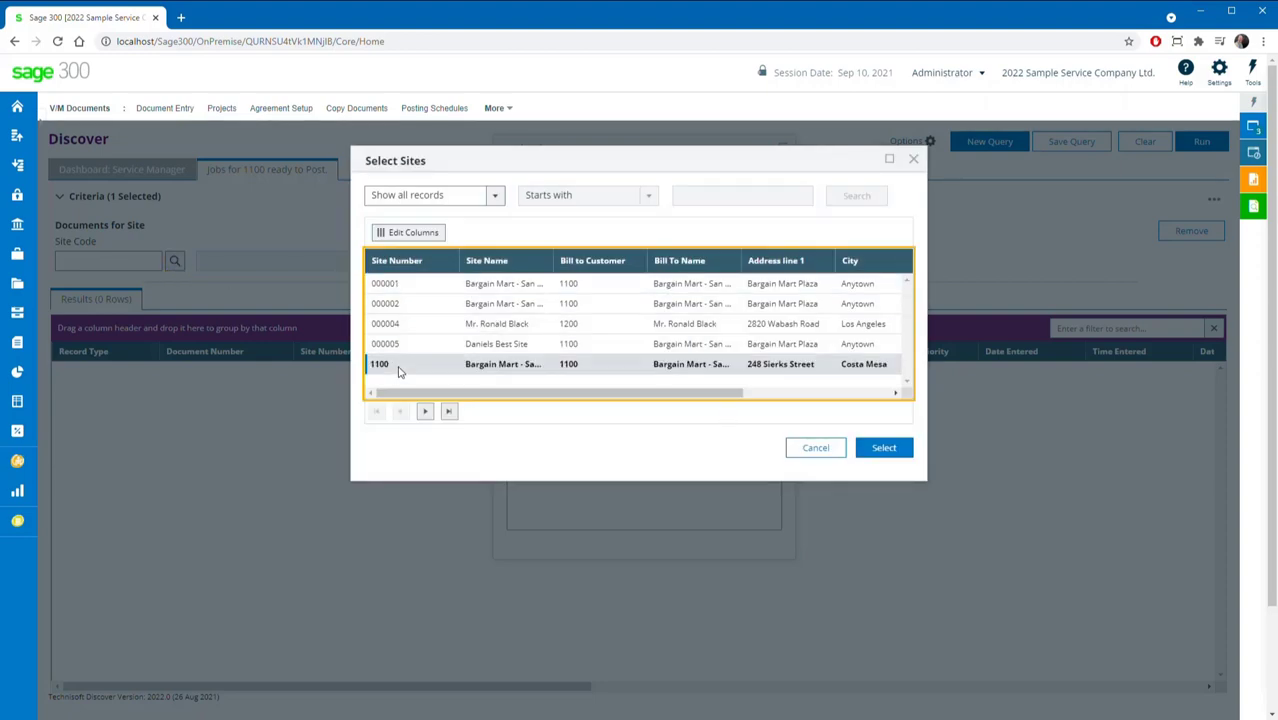
pyautogui.click(900, 448)
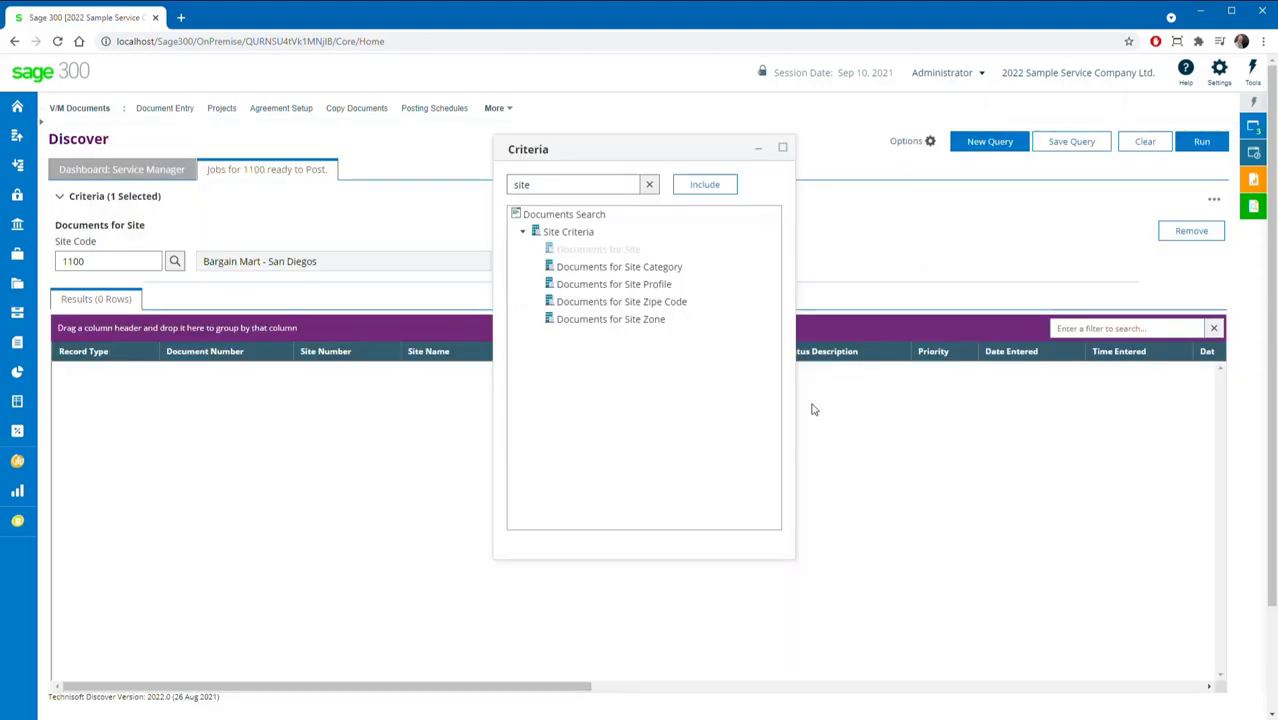
# Add the Documents Ready to Post criterion to the query.
pyautogui.click(562, 186)
pyautogui.write('post')
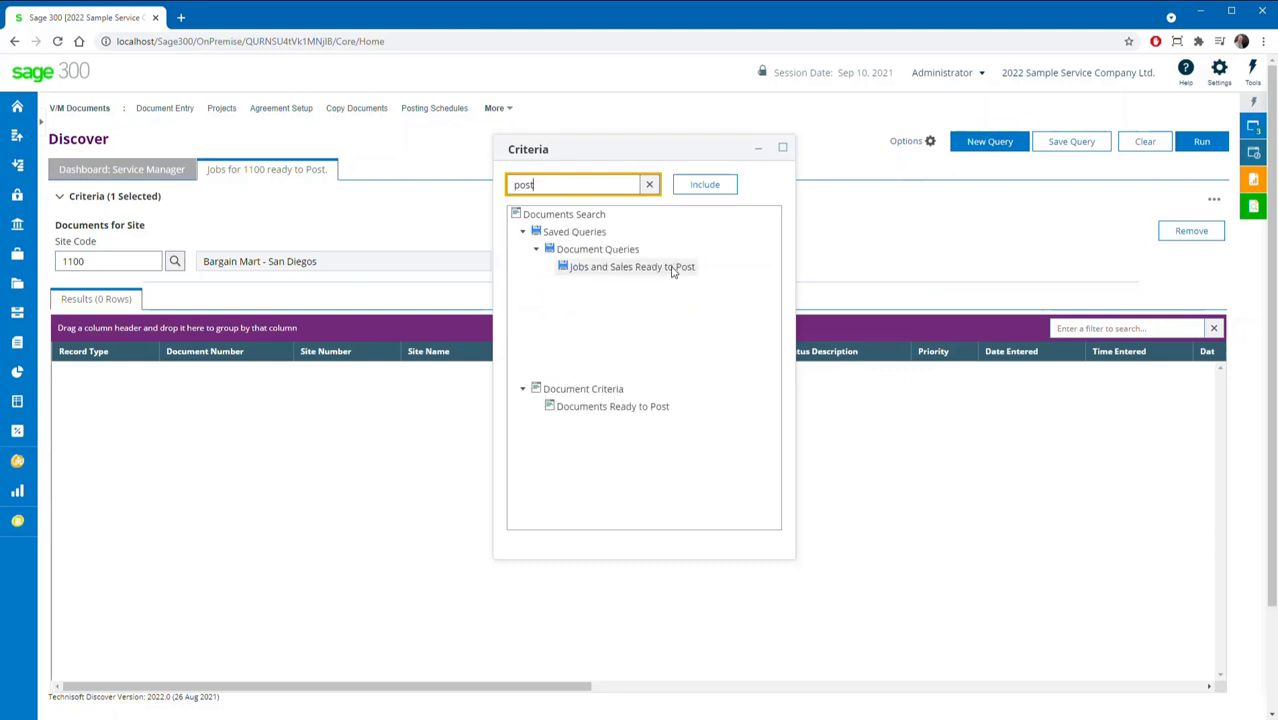
pyautogui.click(648, 303)
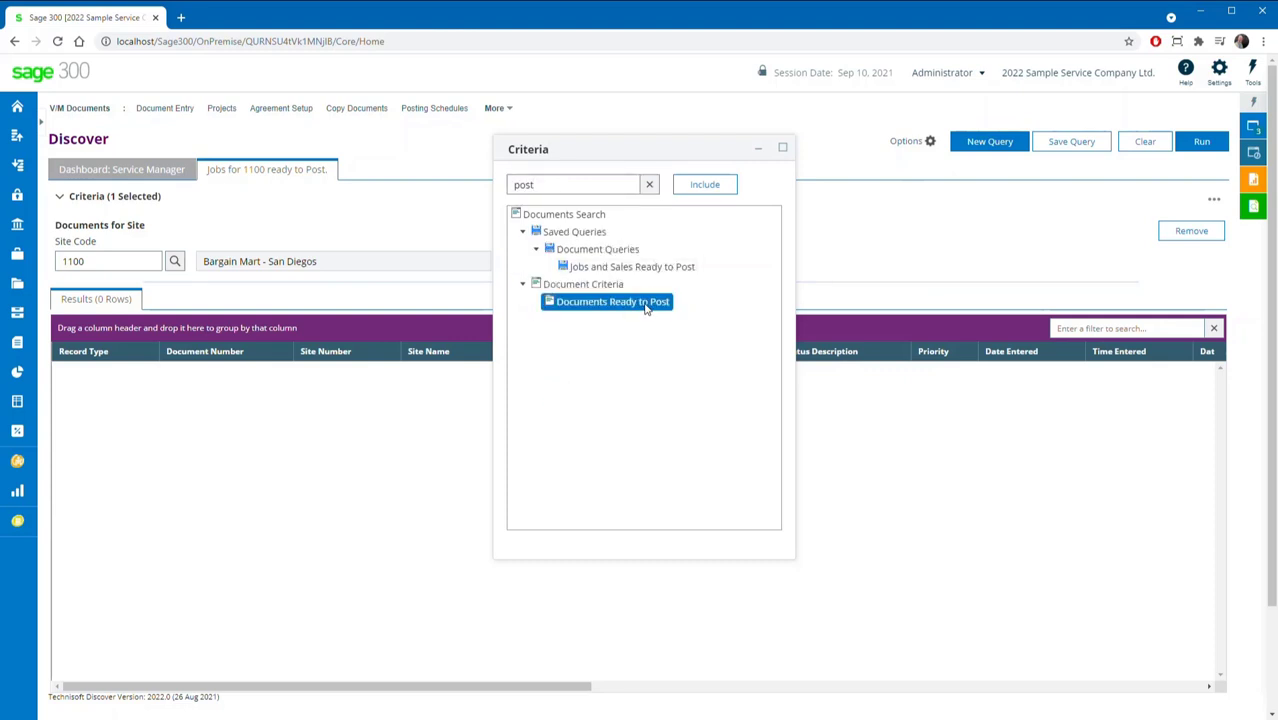
pyautogui.moveTo(645, 308); pyautogui.dragTo(328, 243)
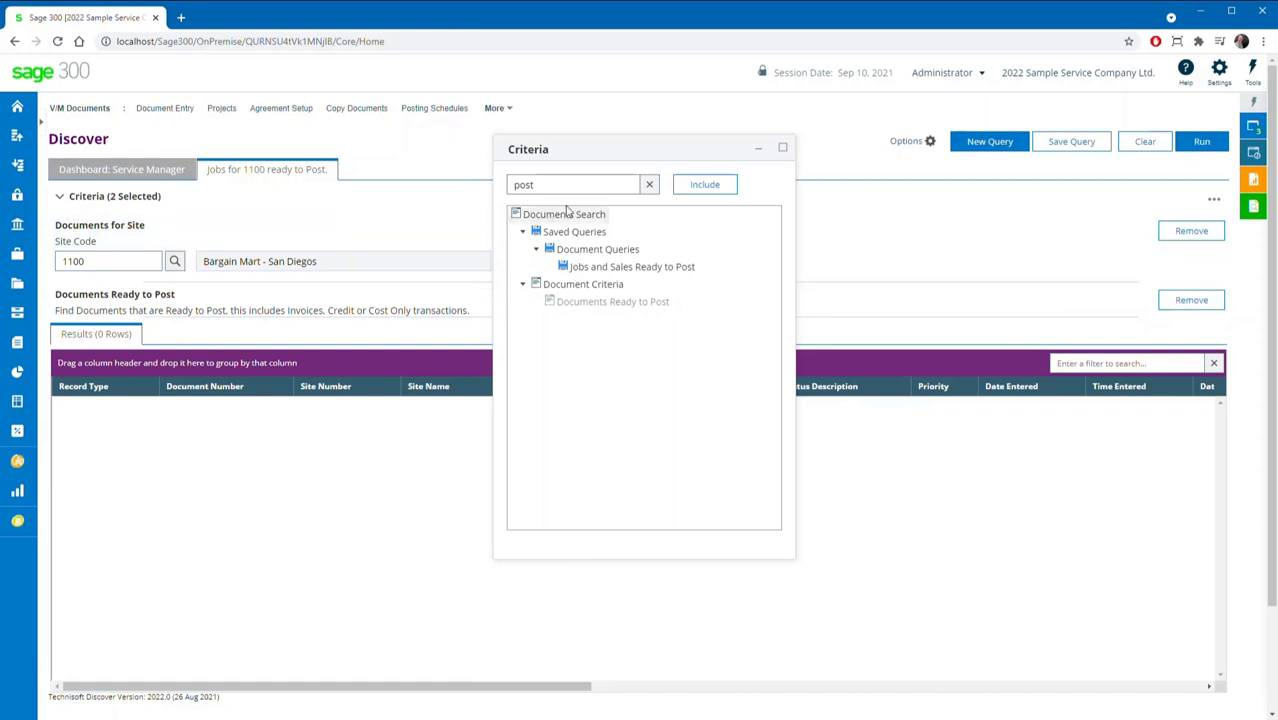
# Add a Documents of Type criterion limited to Job only.
pyautogui.click(586, 182)
pyautogui.write('type')
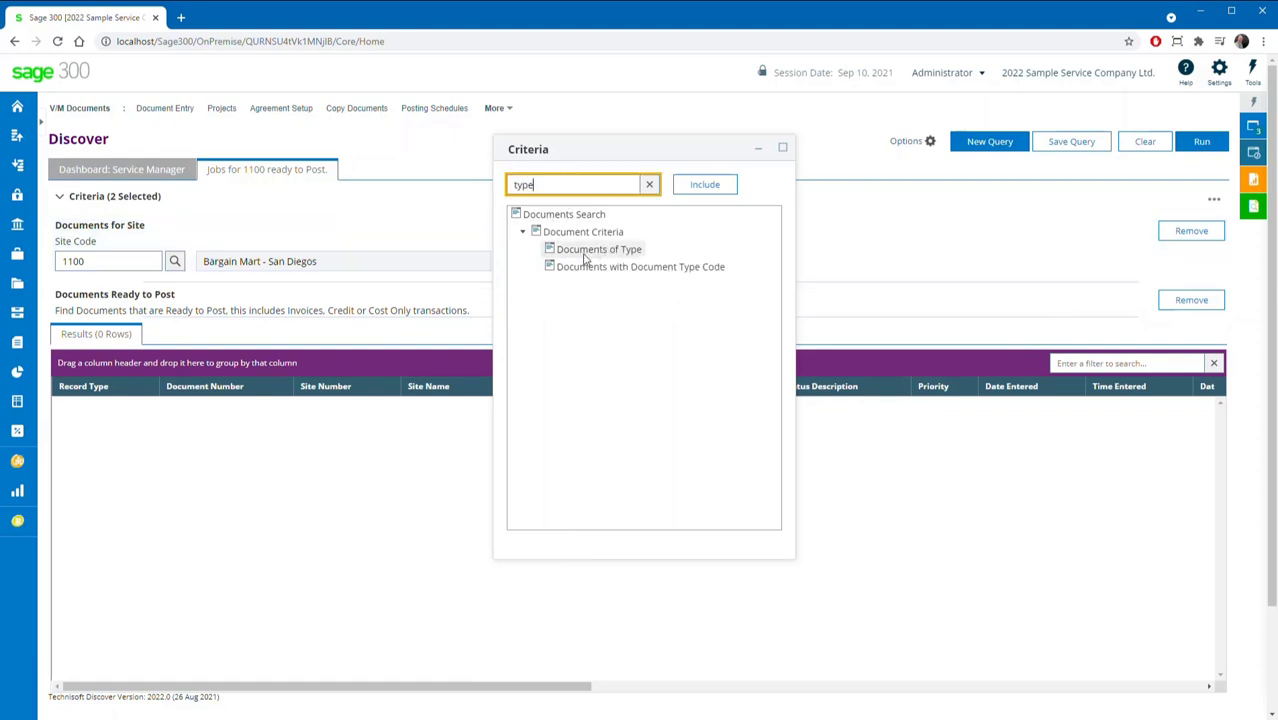
pyautogui.doubleClick(585, 252)
pyautogui.click(436, 222)
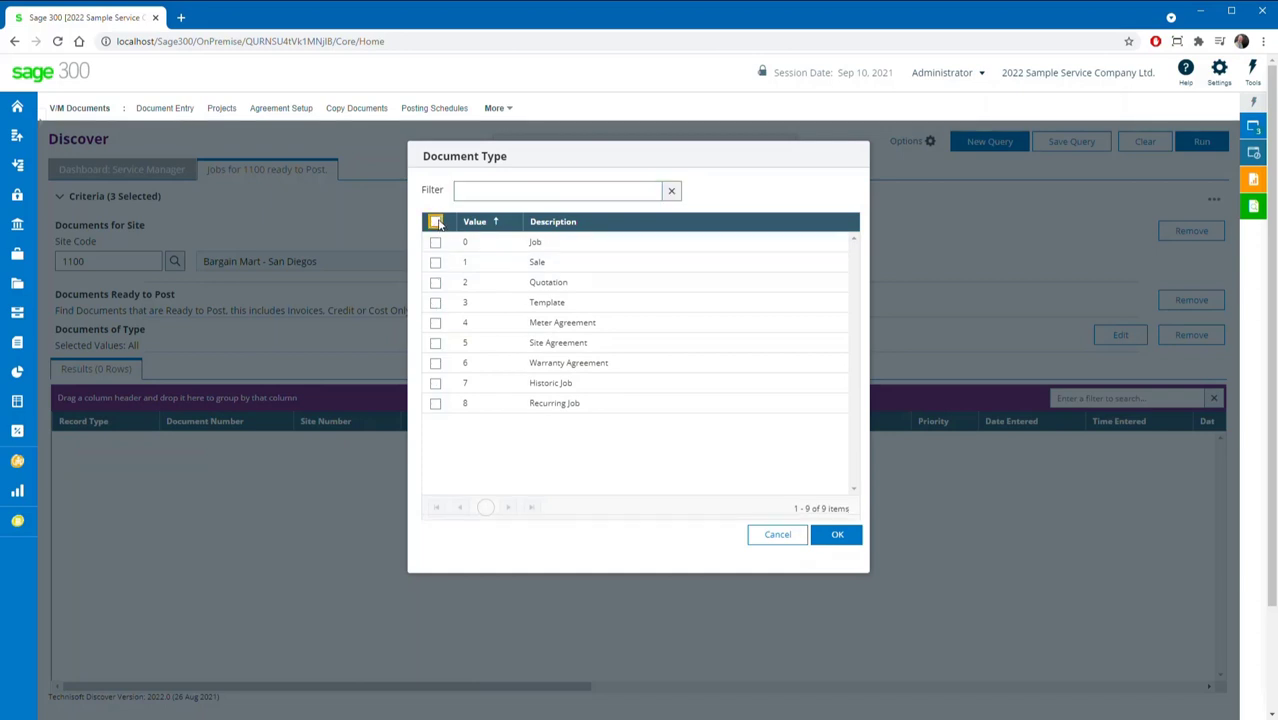
pyautogui.click(436, 242)
pyautogui.click(836, 534)
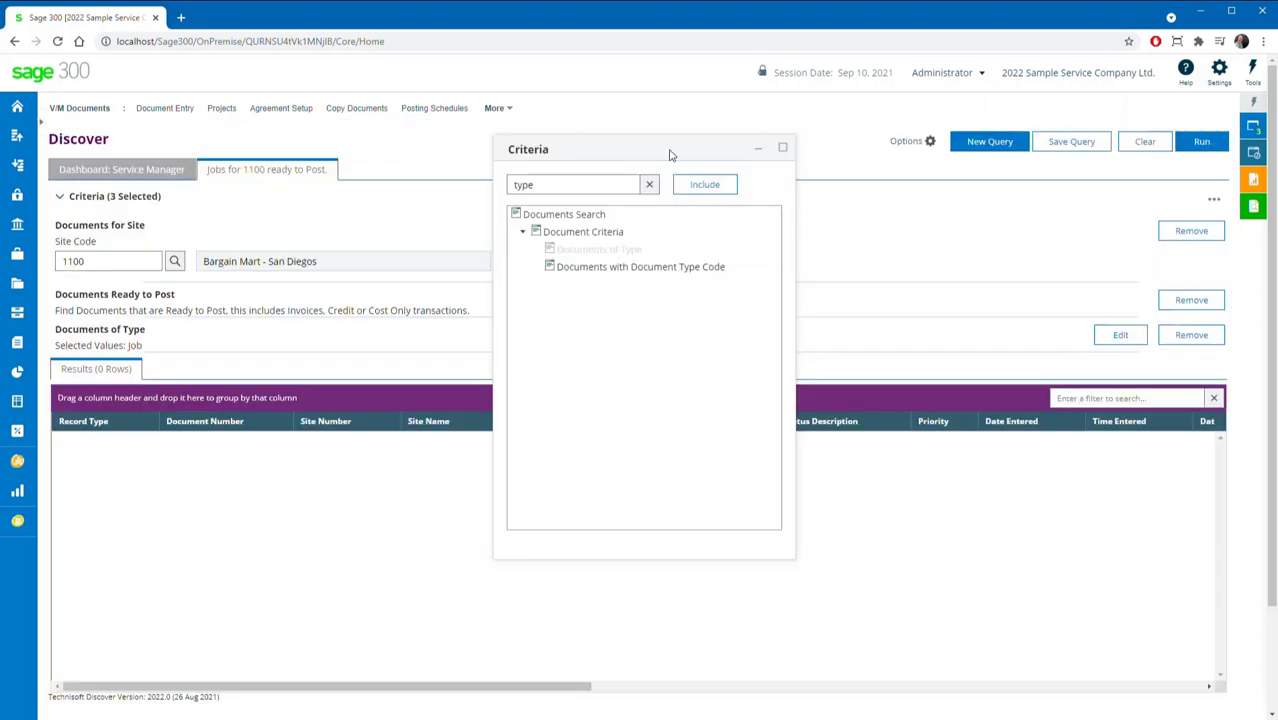
pyautogui.click(680, 155)
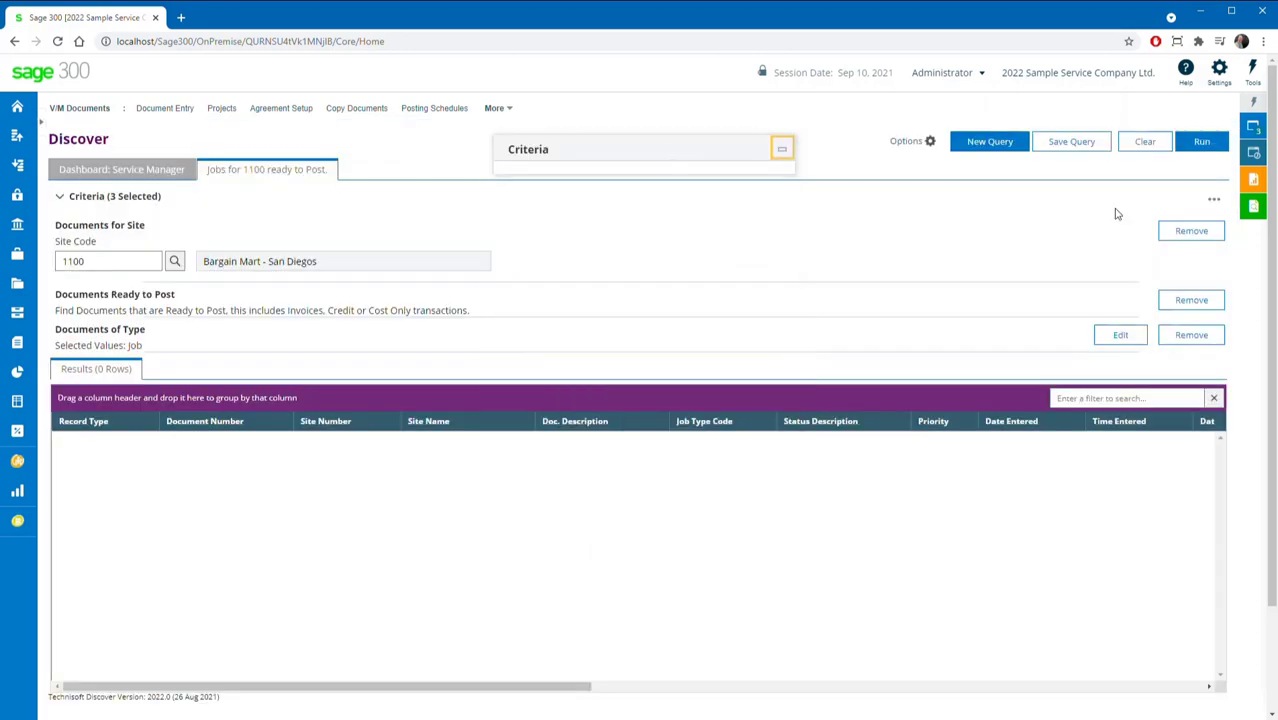
# Run the query and review the 23 matching job rows.
pyautogui.click(1202, 141)
pyautogui.scroll(-3, 767, 557)
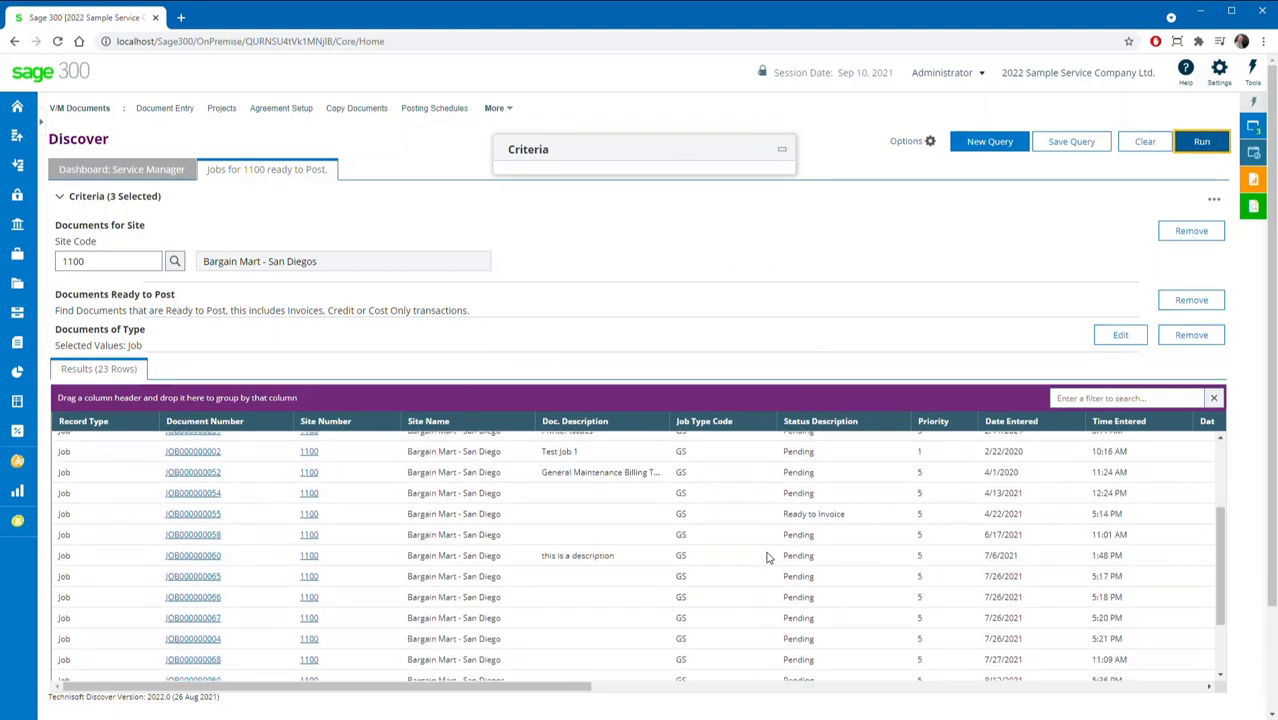
pyautogui.scroll(3, 767, 557)
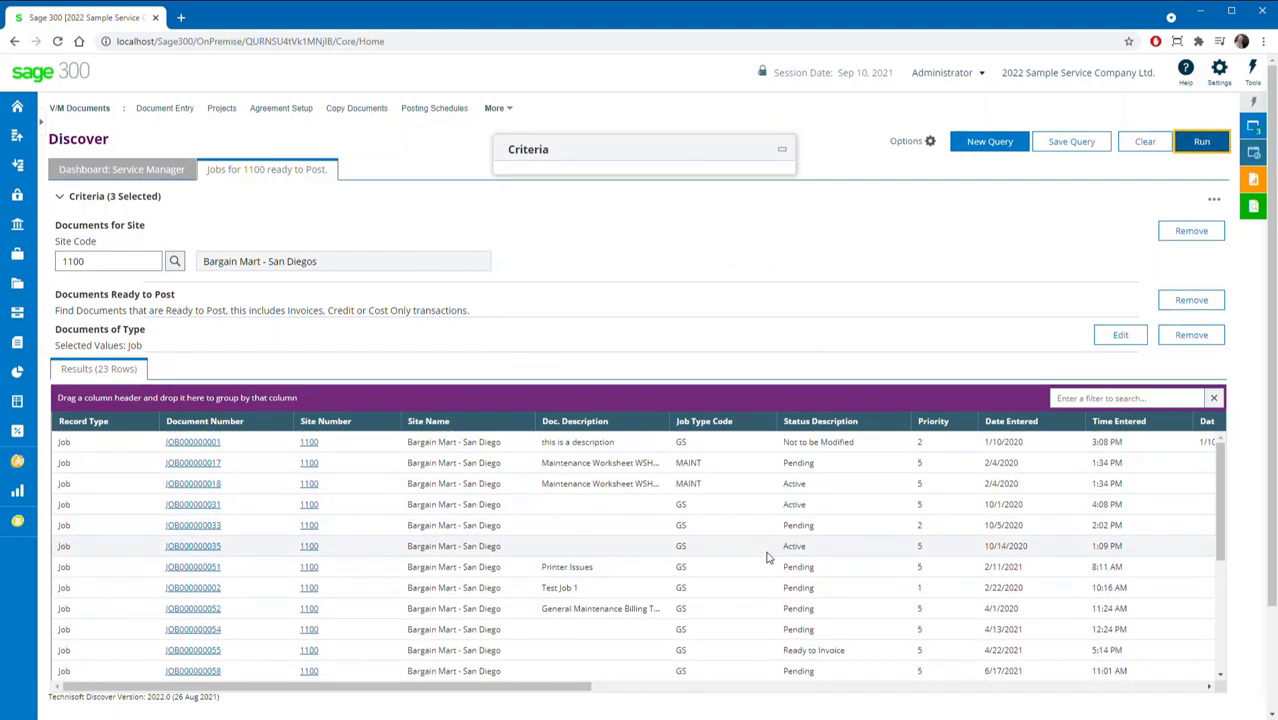
pyautogui.click(650, 428)
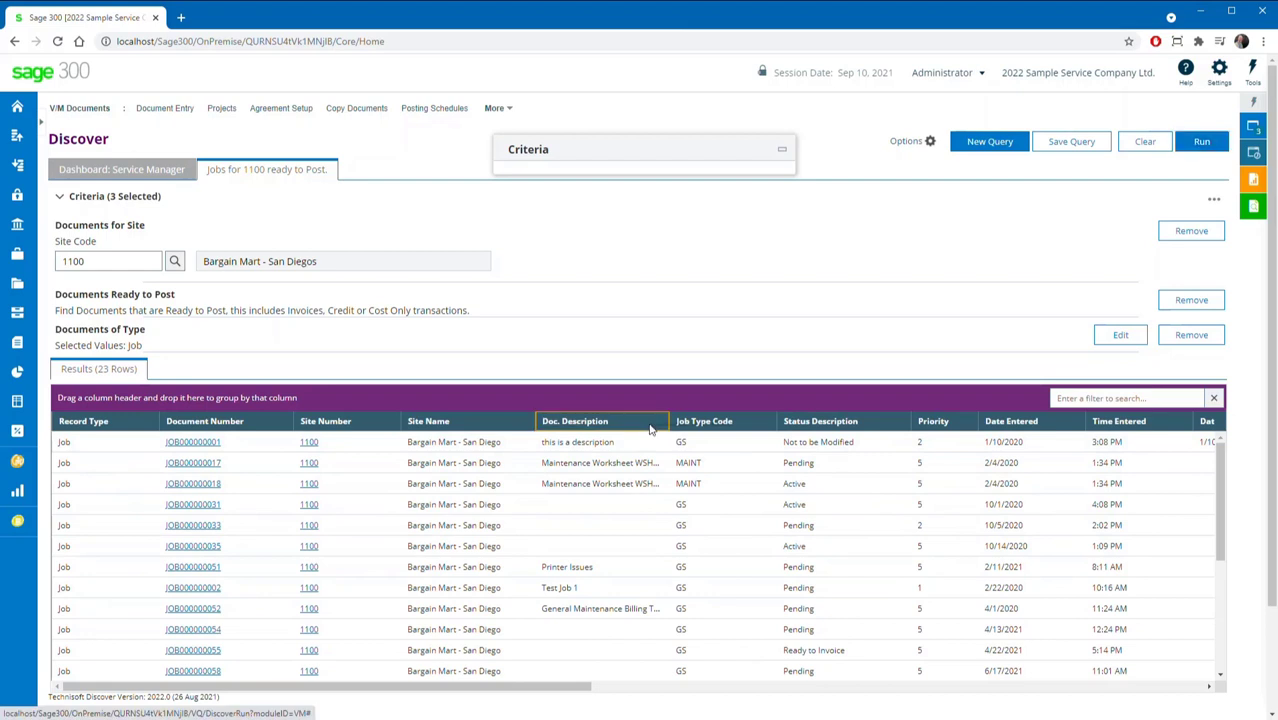
pyautogui.rightClick(650, 428)
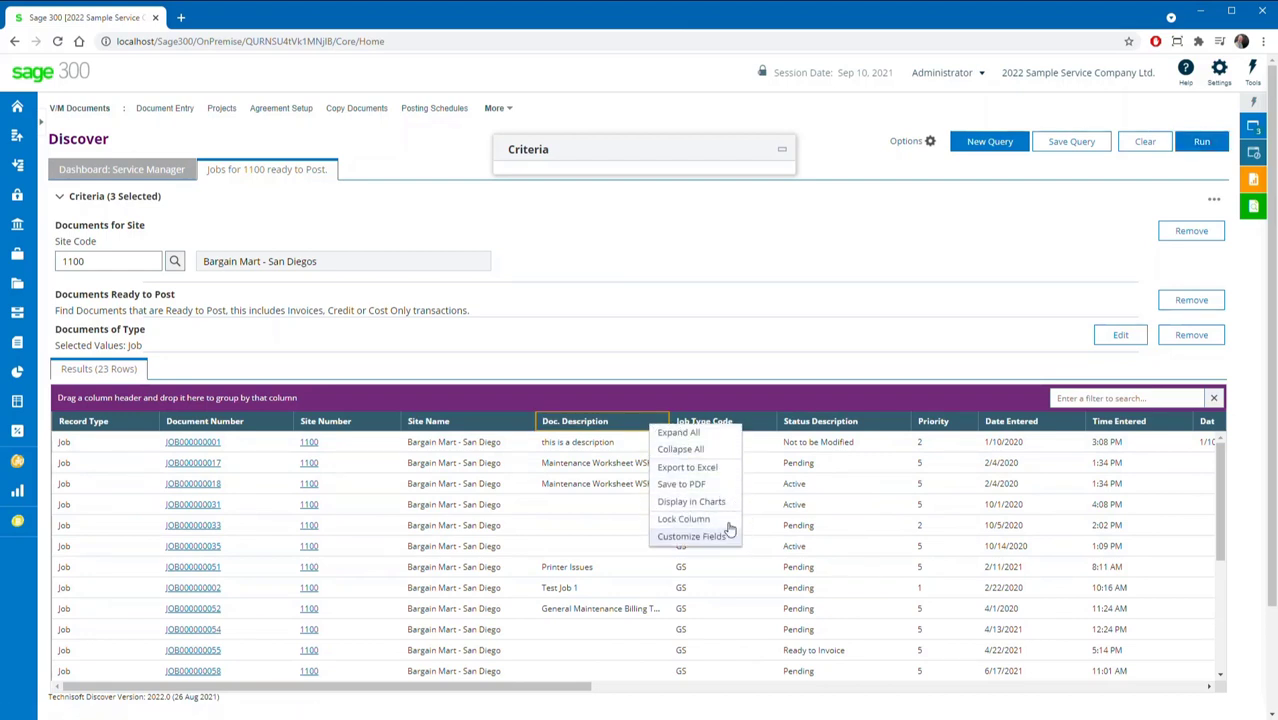
pyautogui.press('Escape')
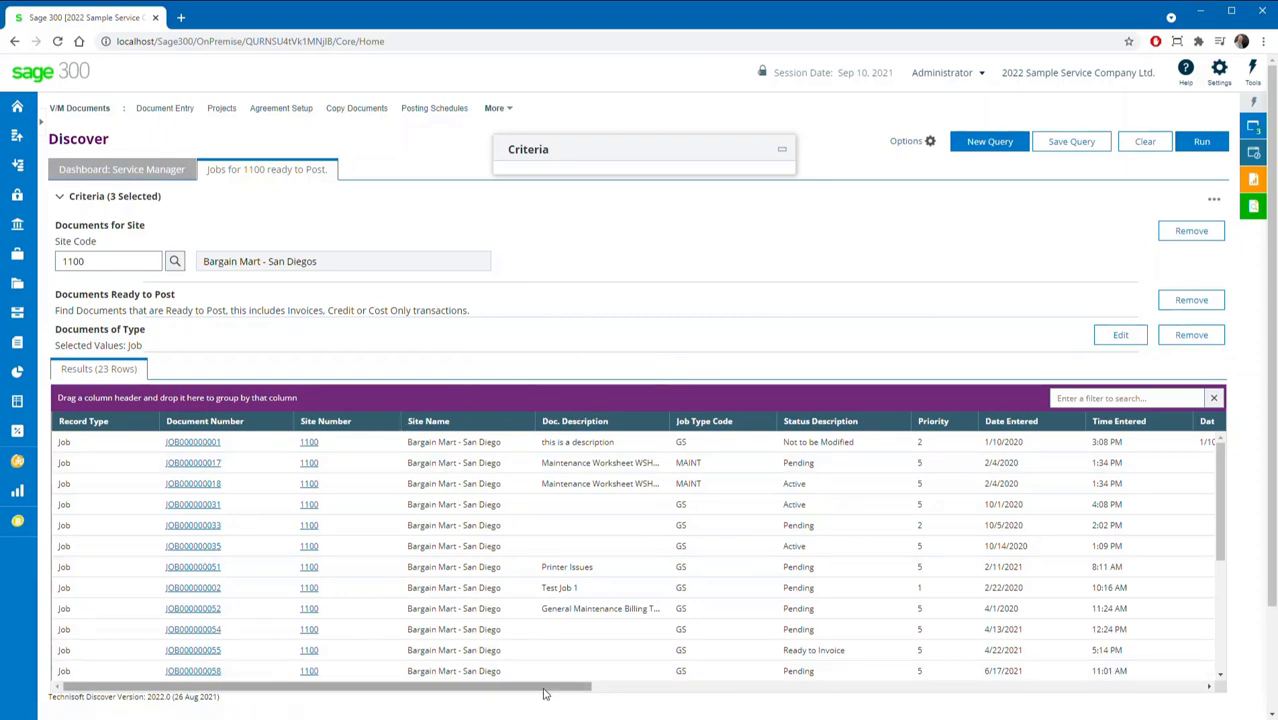
pyautogui.moveTo(545, 694); pyautogui.dragTo(462, 686)
# Save the query with its suggested title in the Document Queries group, for the current user only.
pyautogui.click(1071, 141)
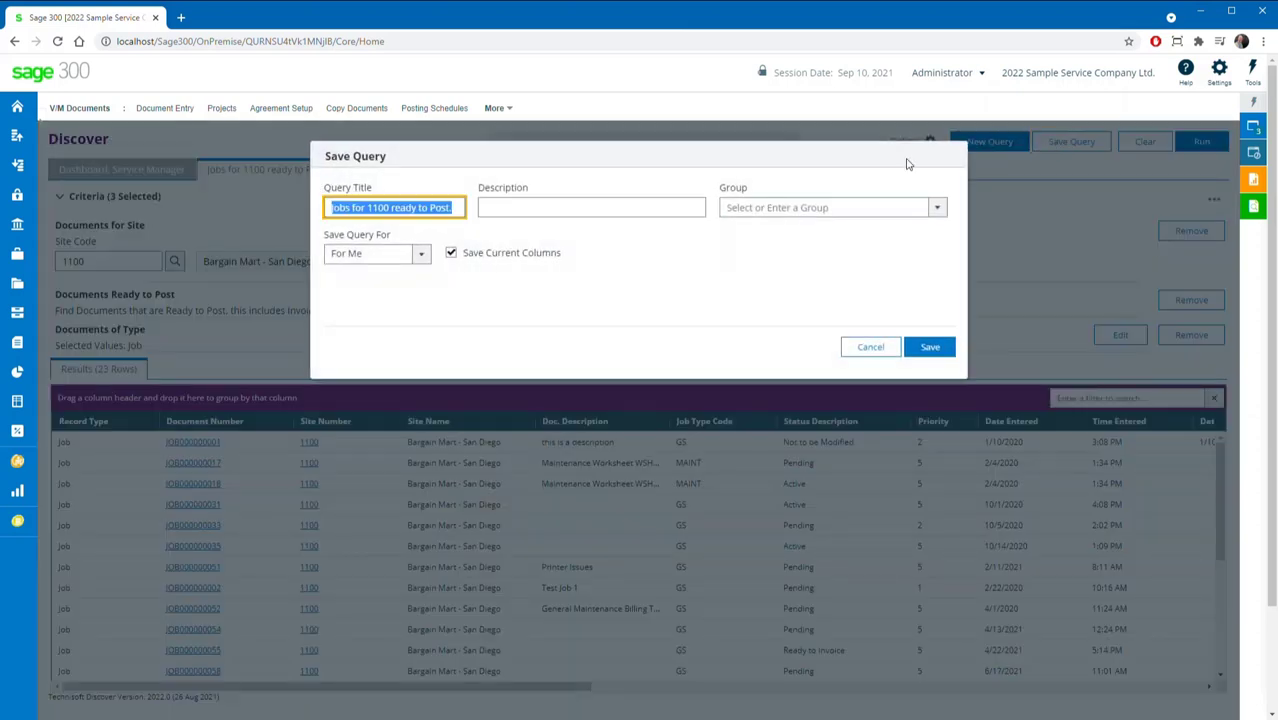
pyautogui.click(439, 209)
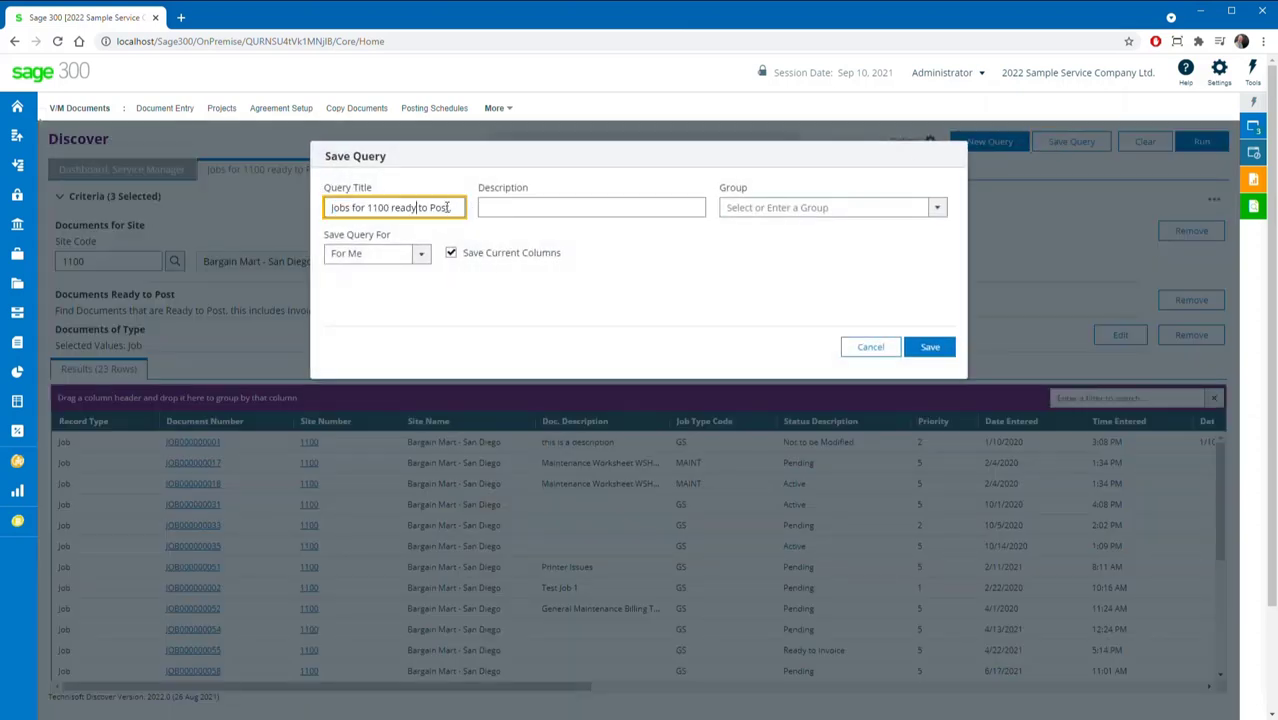
pyautogui.click(937, 210)
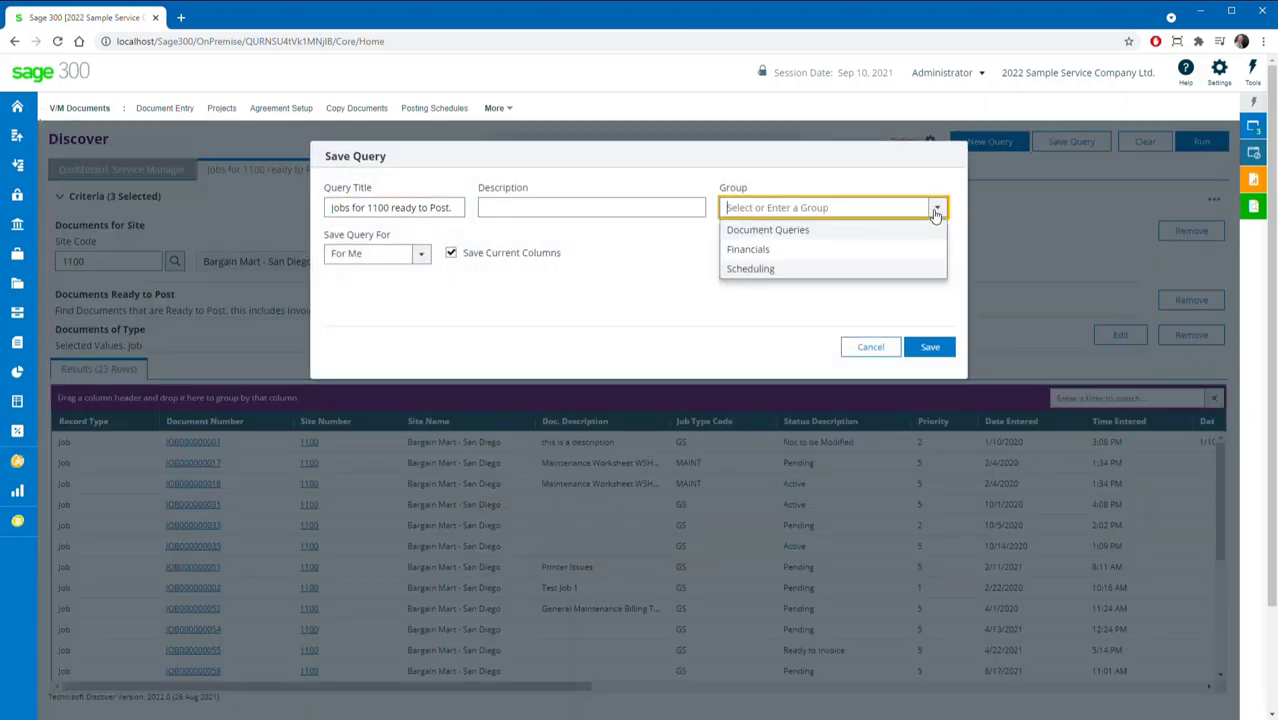
pyautogui.click(783, 232)
pyautogui.click(380, 262)
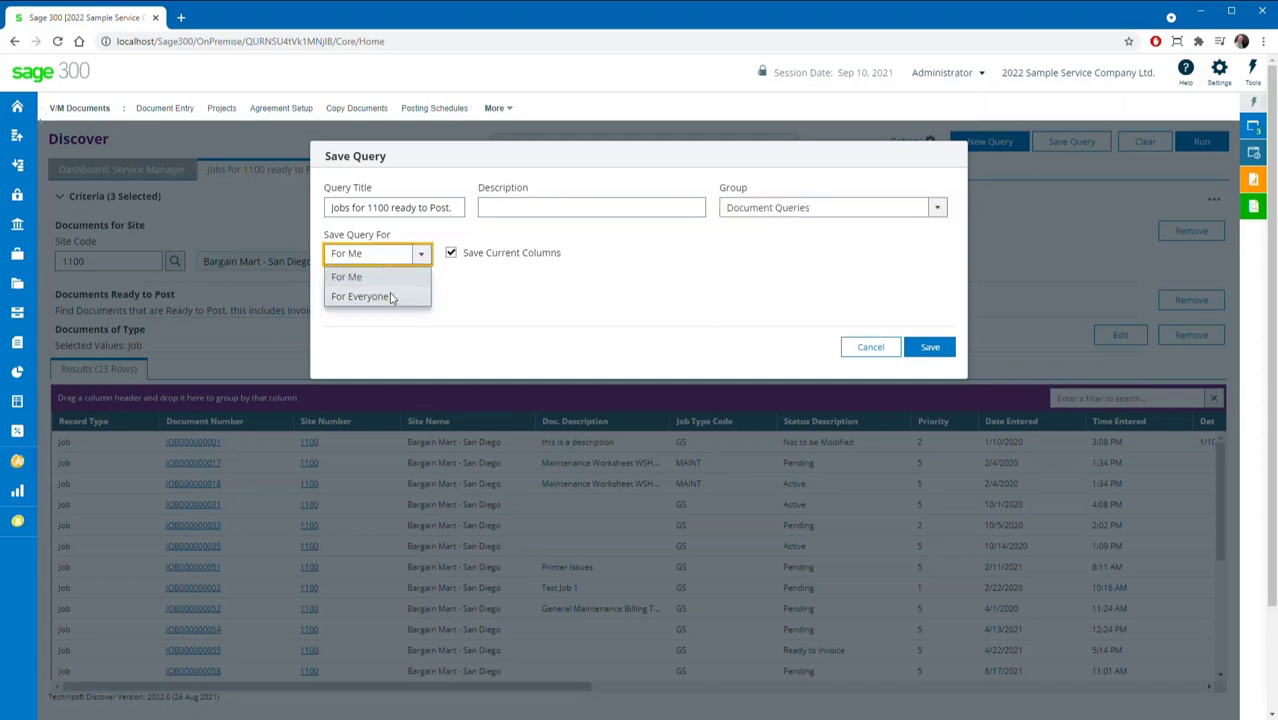
pyautogui.click(515, 300)
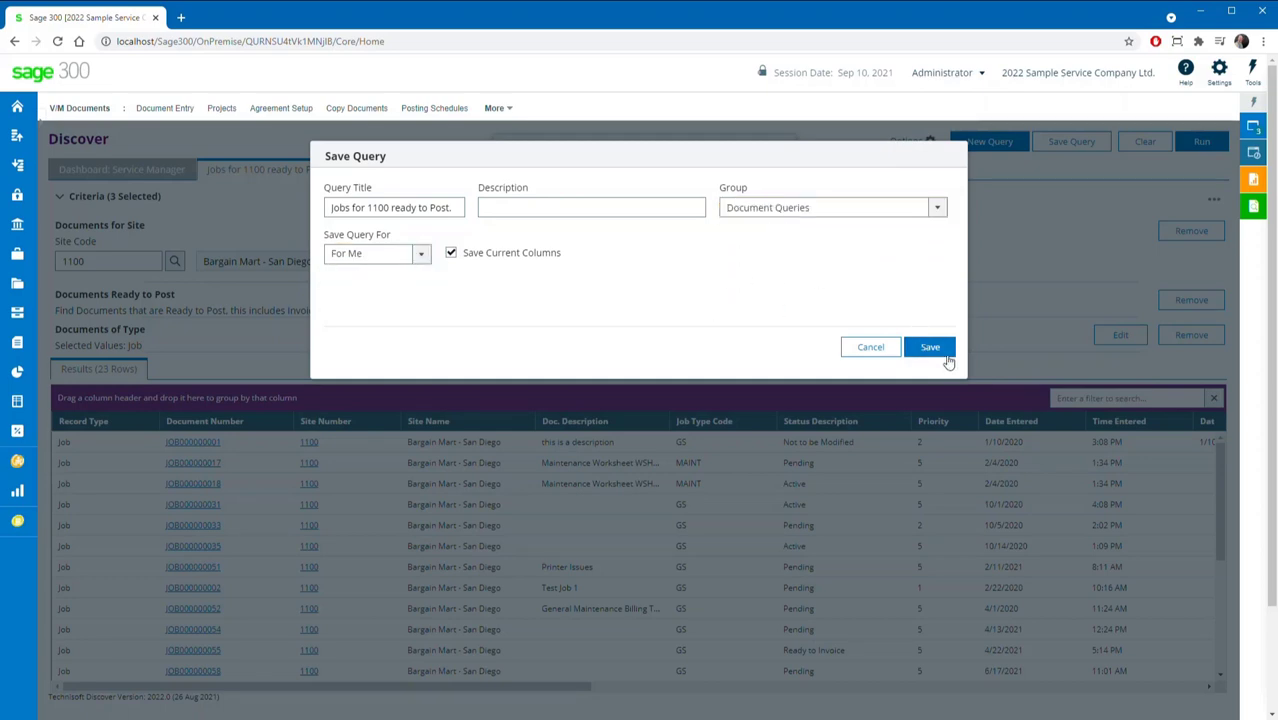
pyautogui.click(938, 350)
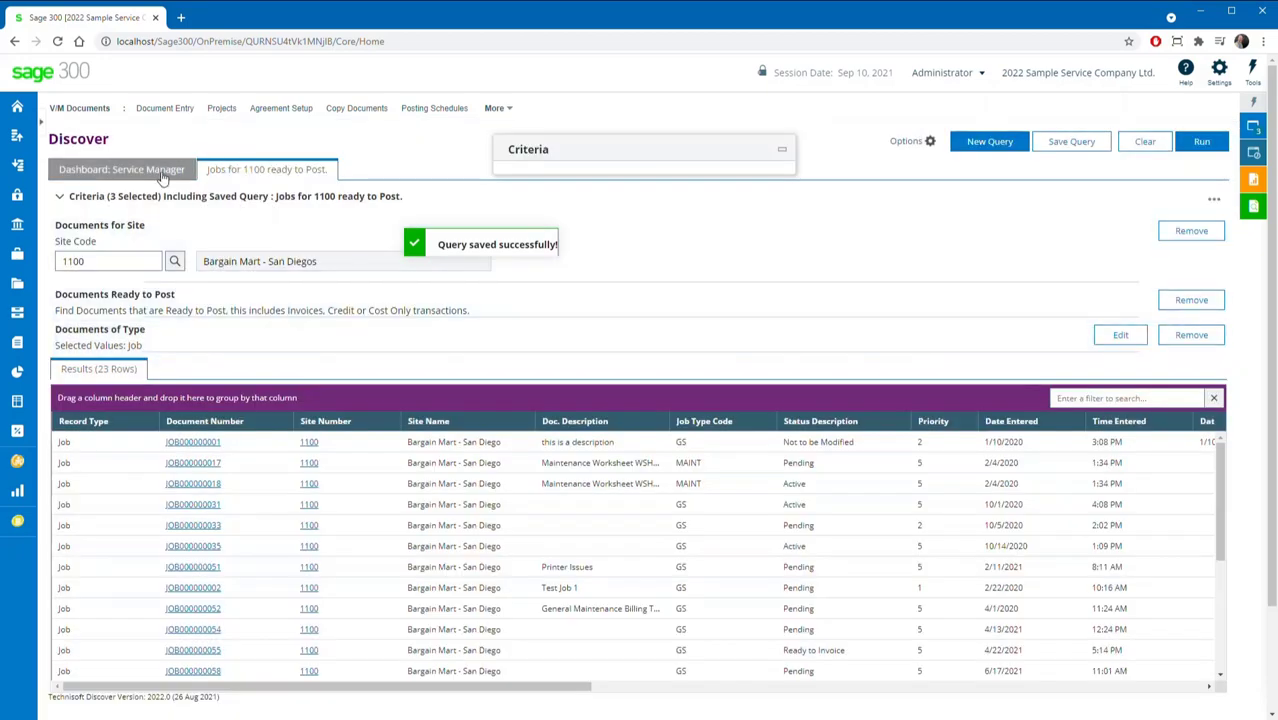
# Change the Service Manager dashboard layout to three rows.
pyautogui.click(160, 176)
pyautogui.scroll(-3, 710, 334)
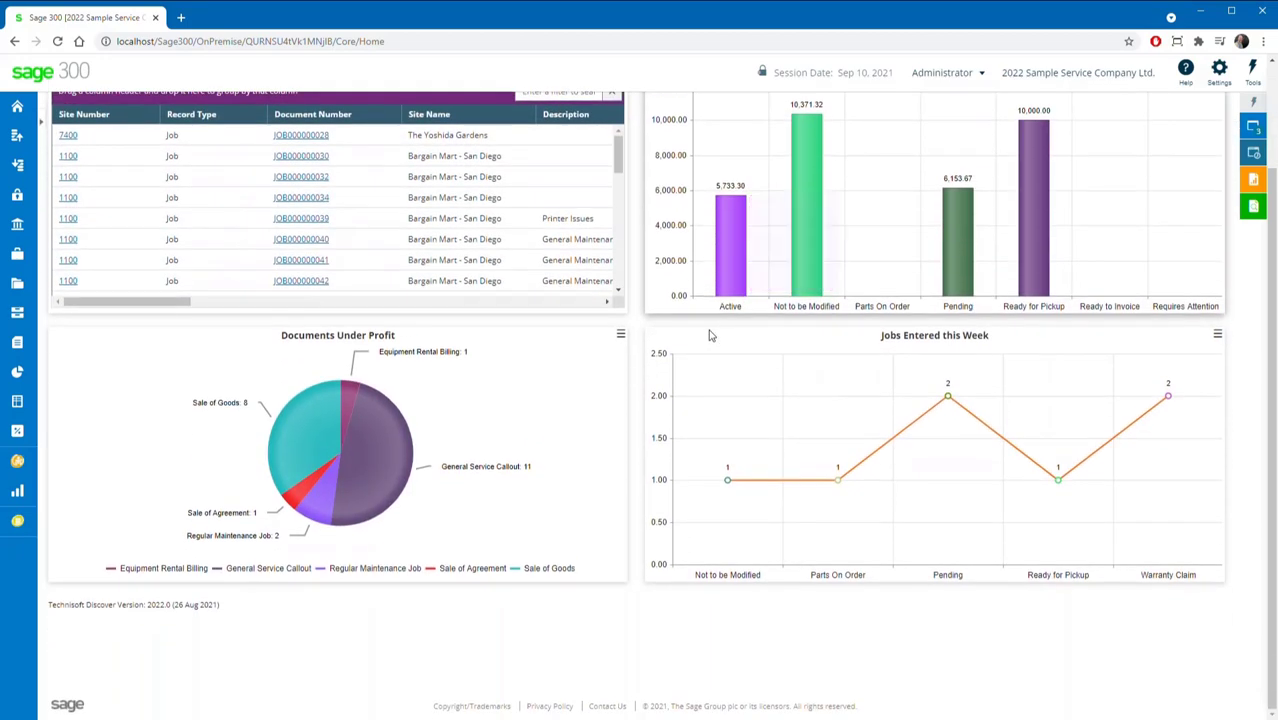
pyautogui.scroll(2, 710, 335)
pyautogui.scroll(1, 710, 334)
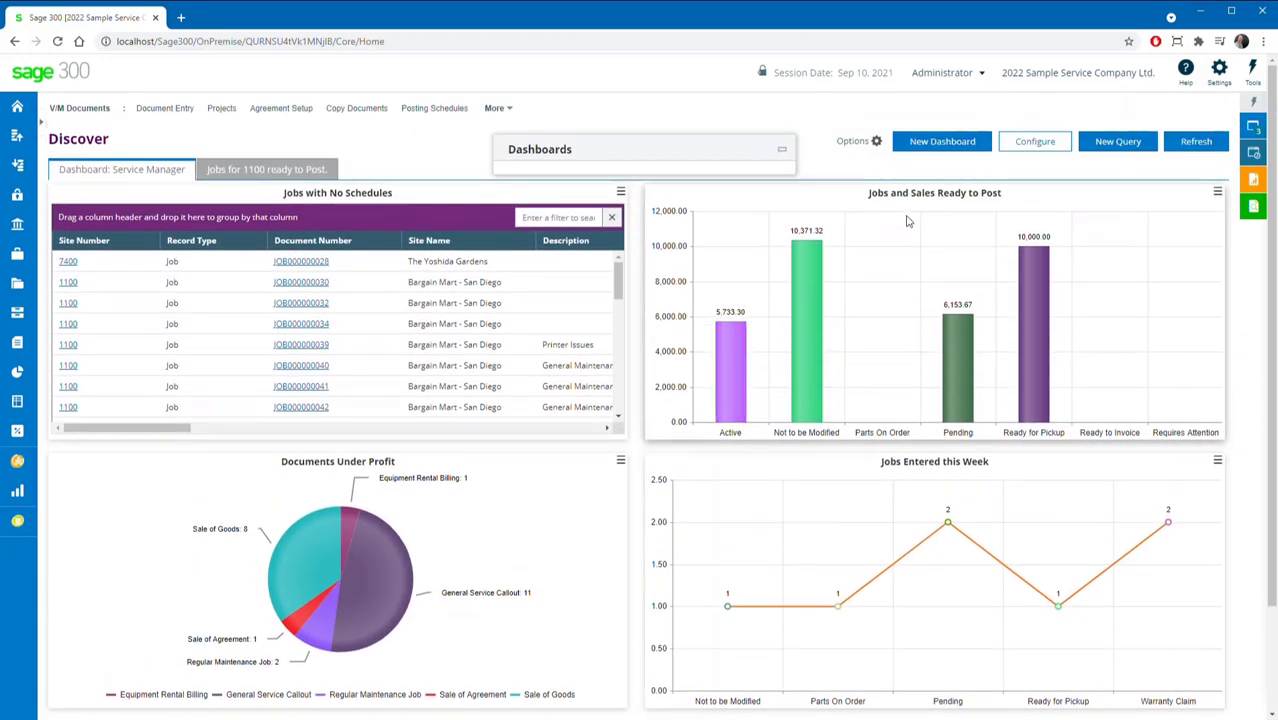
pyautogui.click(1036, 145)
pyautogui.click(376, 302)
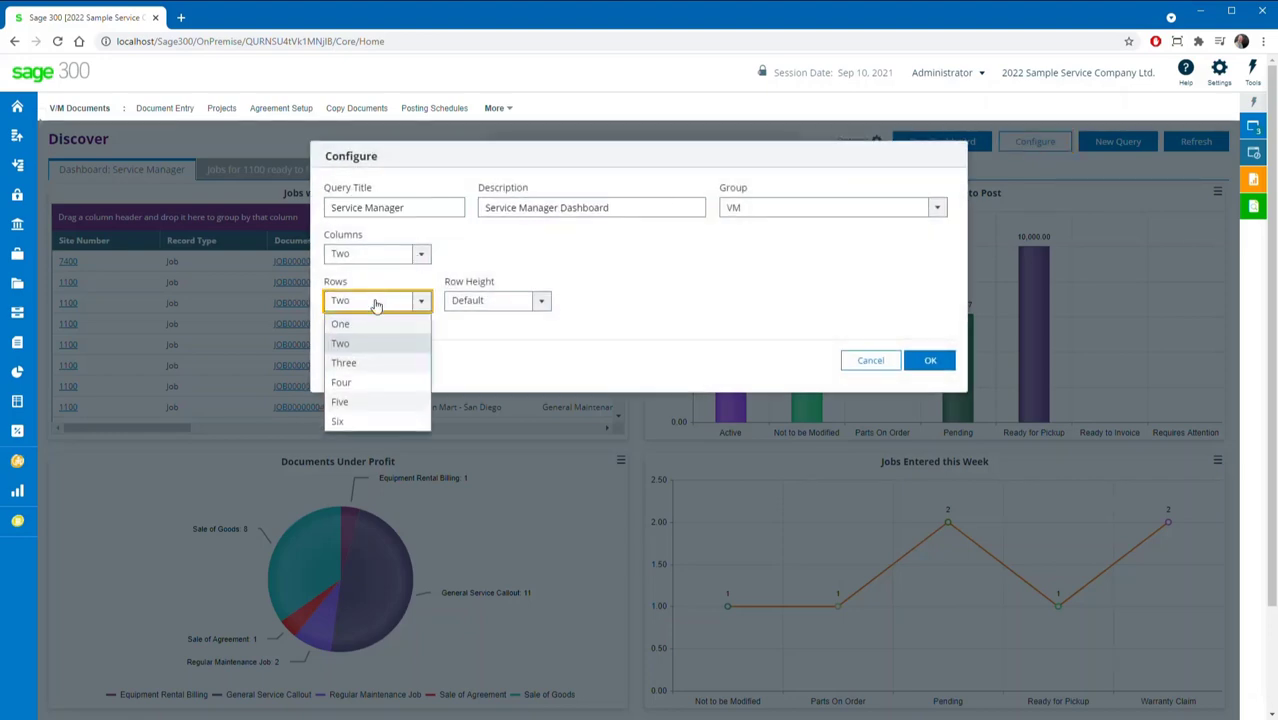
pyautogui.click(362, 363)
pyautogui.click(930, 360)
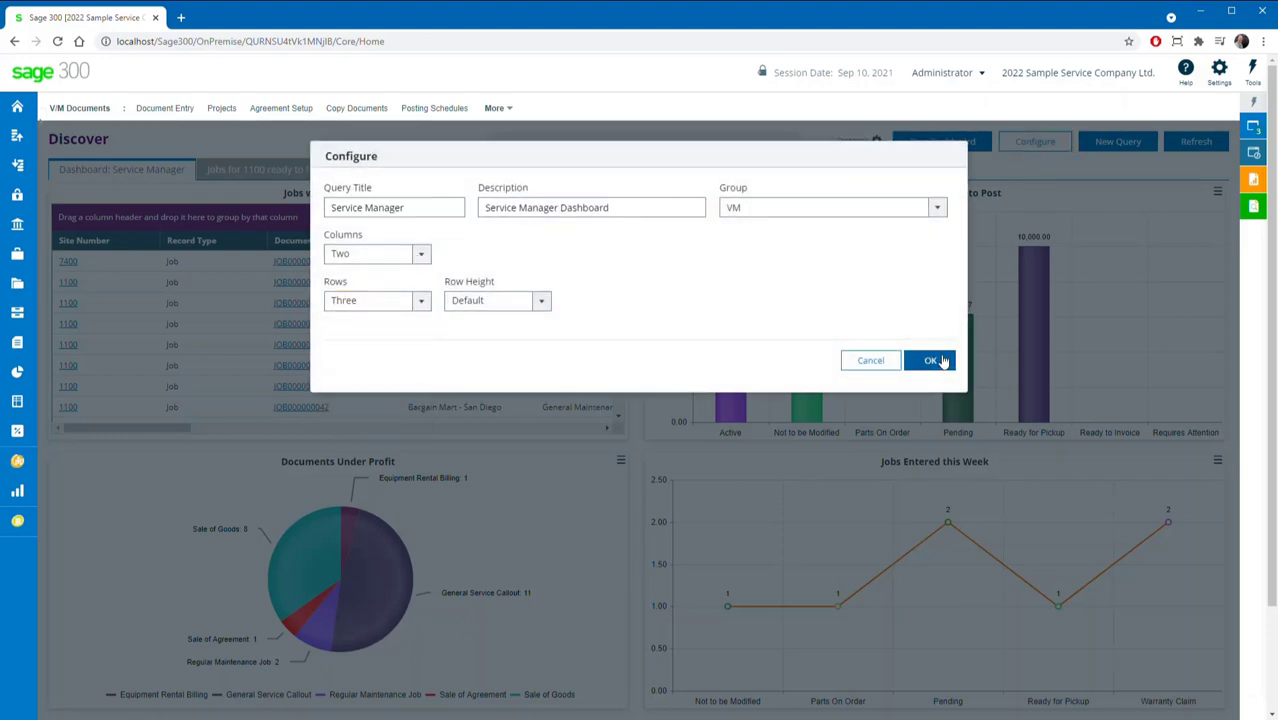
# Make the lower-left panel a grid of 'Jobs for 1100 ready to Post.', with the group section included.
pyautogui.scroll(-3, 615, 440)
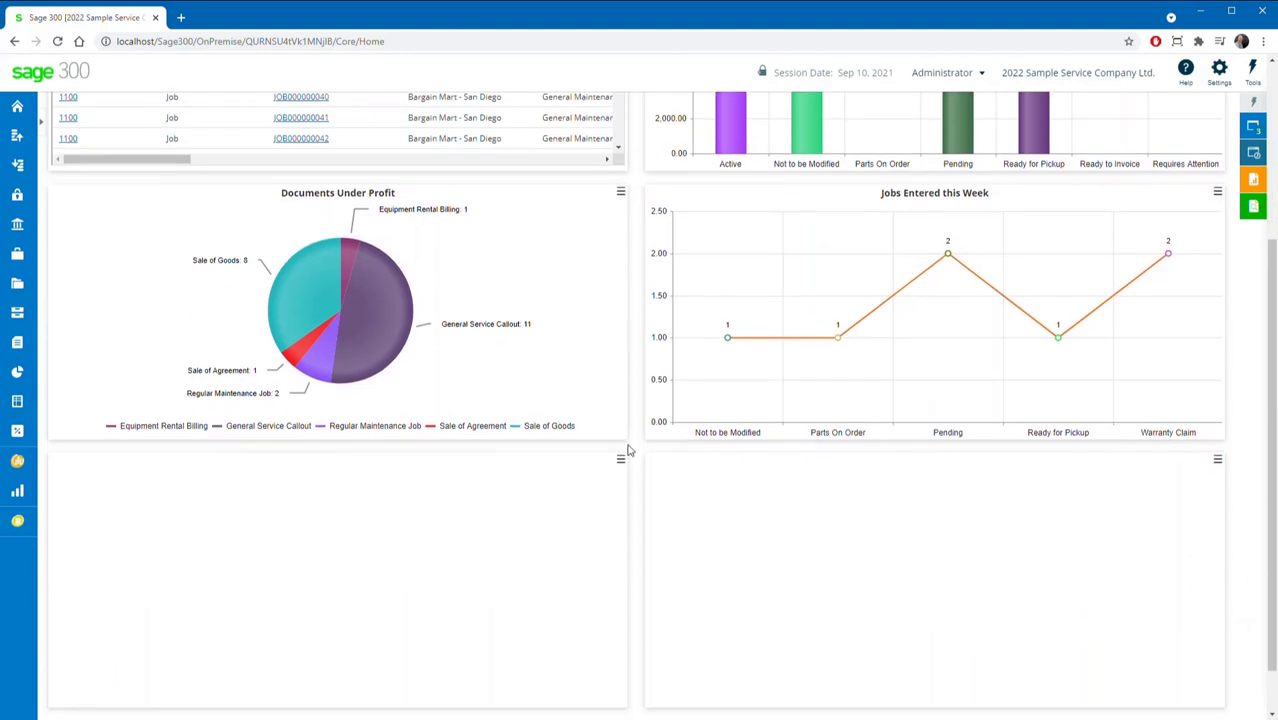
pyautogui.click(621, 461)
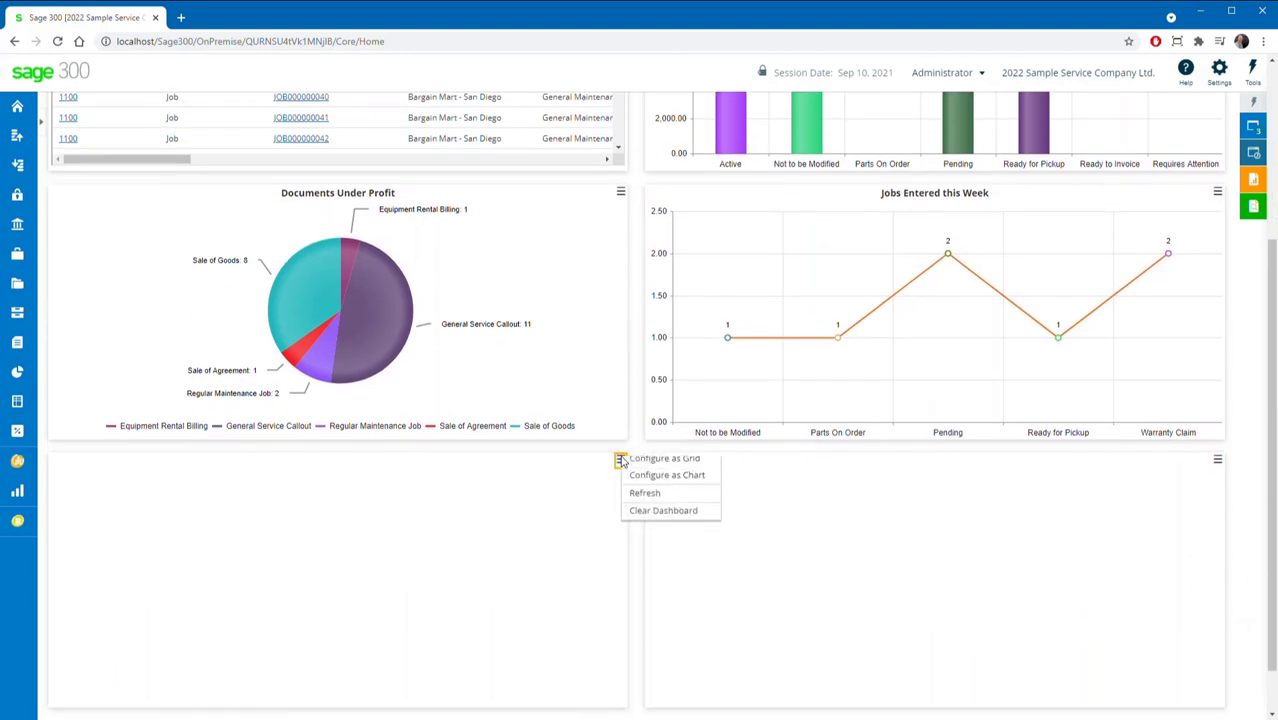
pyautogui.click(680, 467)
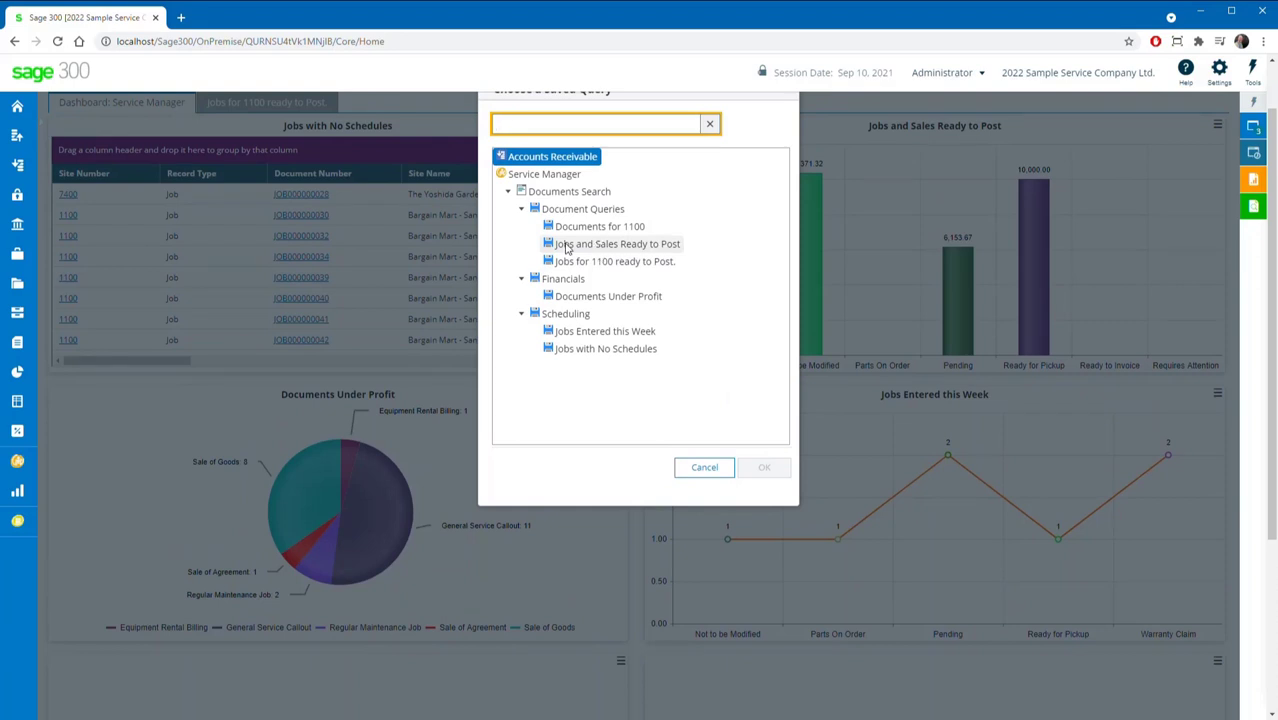
pyautogui.click(624, 263)
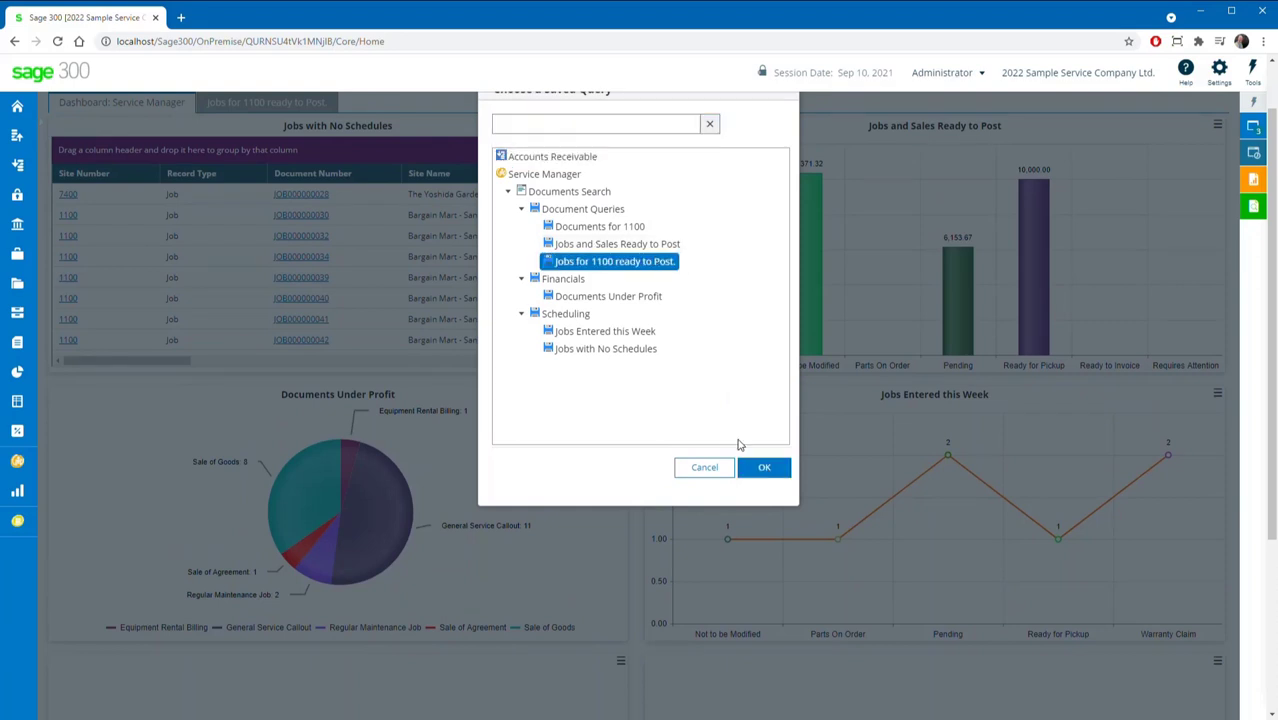
pyautogui.click(762, 468)
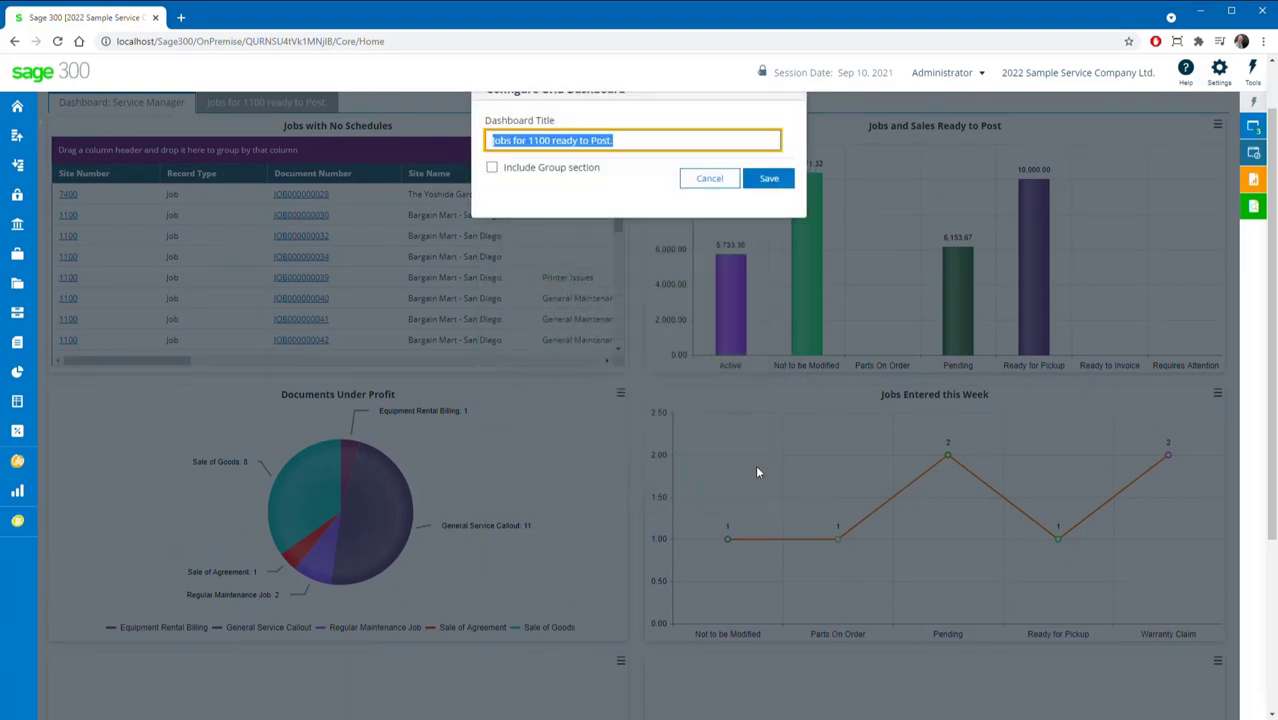
pyautogui.click(493, 169)
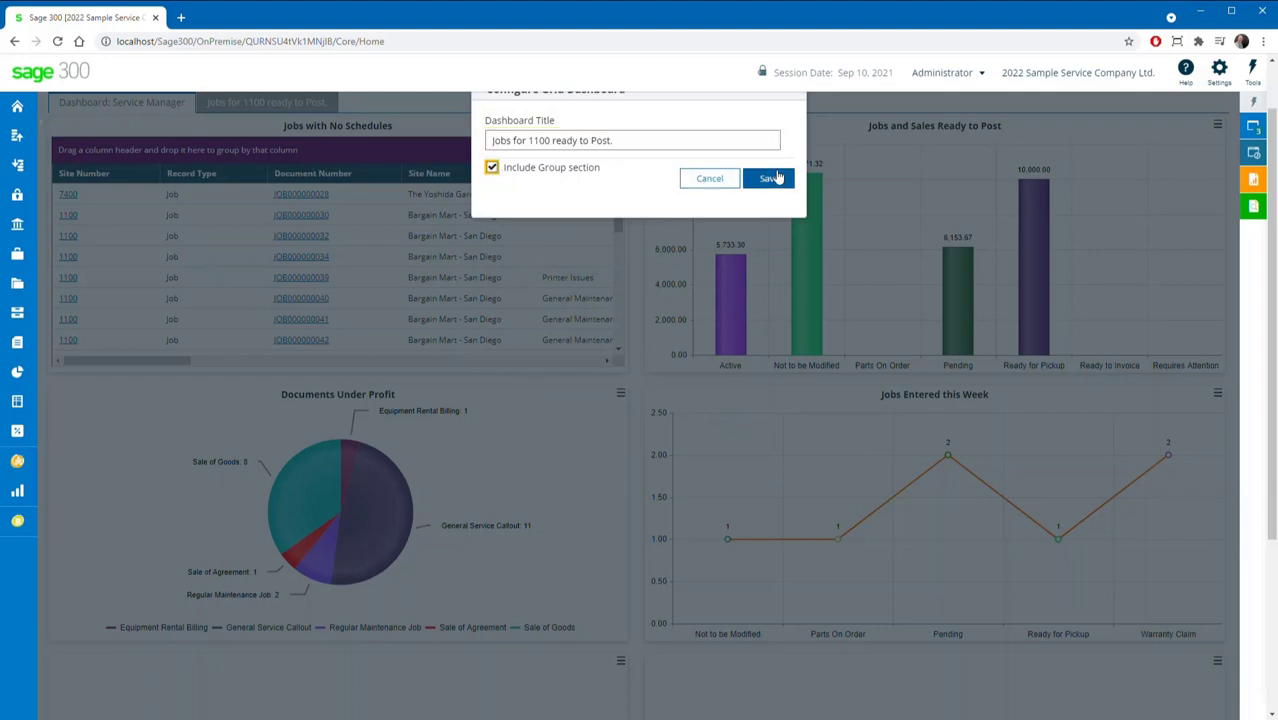
pyautogui.click(785, 180)
pyautogui.scroll(-3, 679, 347)
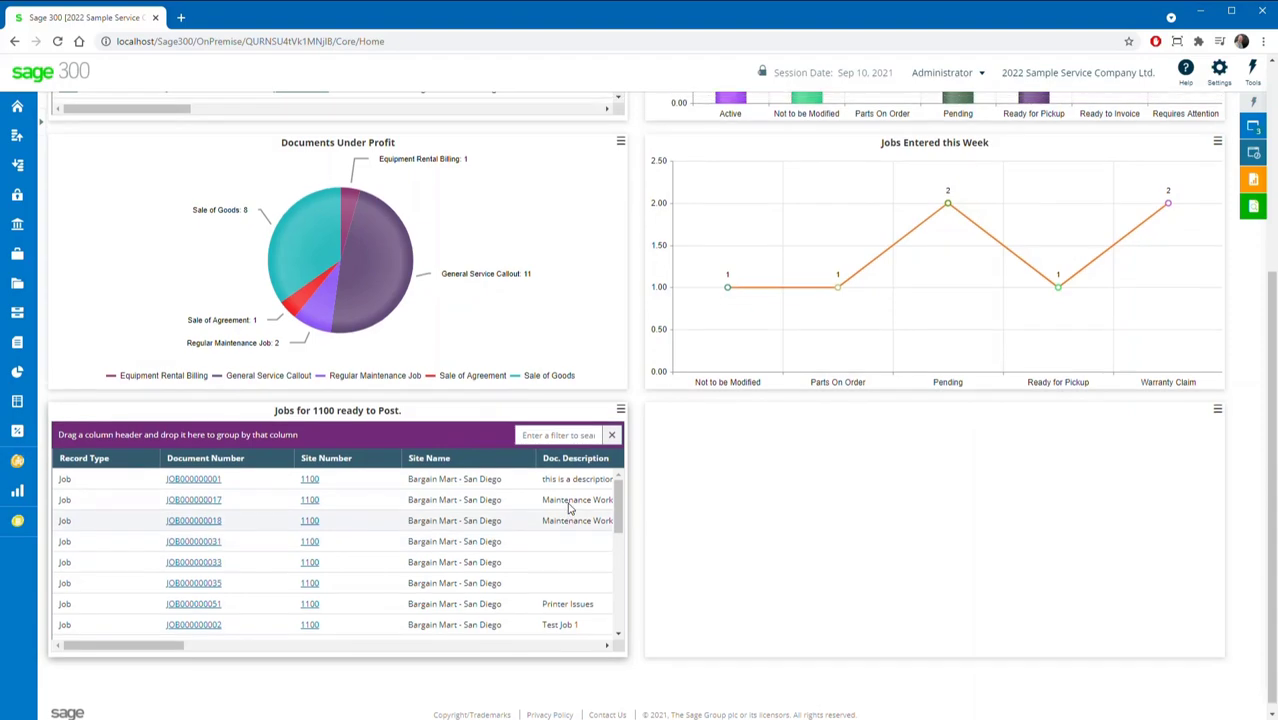
pyautogui.scroll(3, 568, 508)
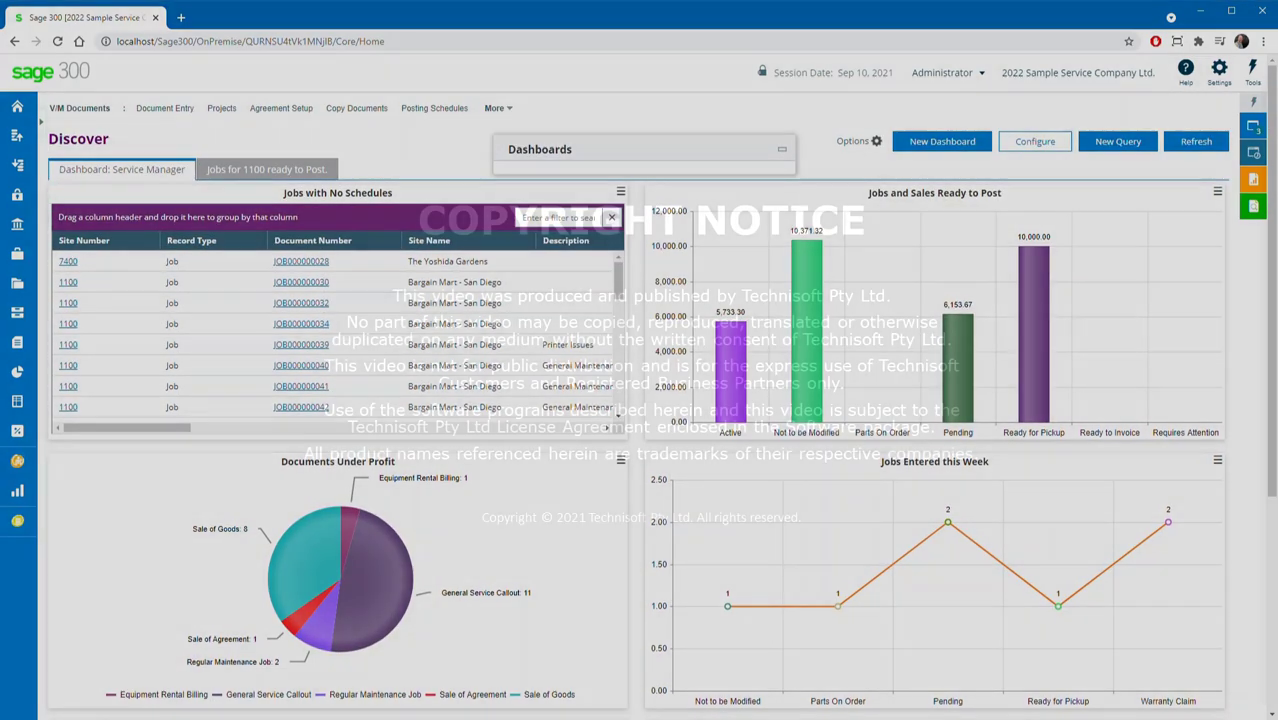